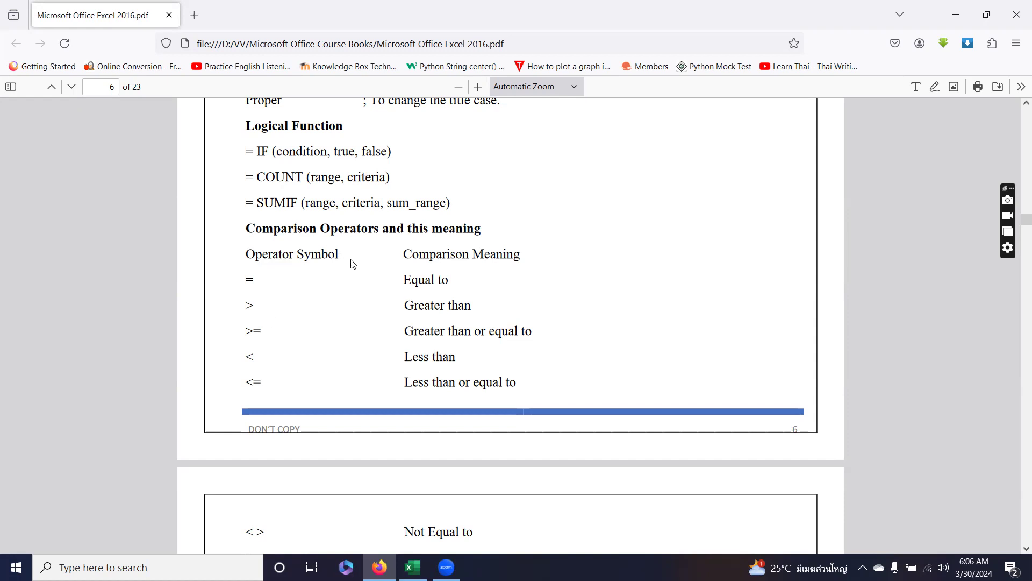
Step: Review the PDF course book's page 6 sections on mathematical operators, Excel functions, logical functions and comparison operators
scroll(355, 260, up, 2)
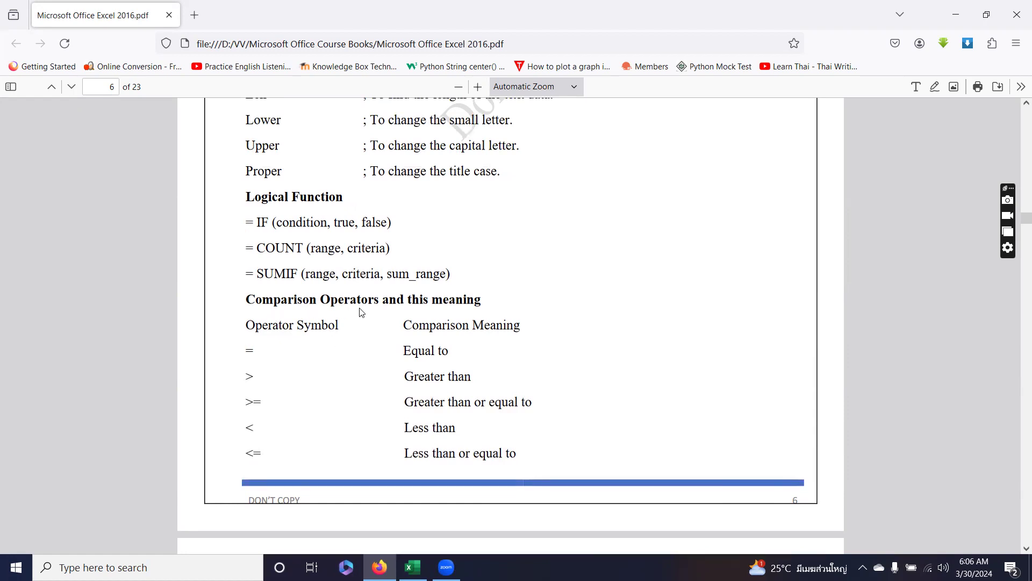
scroll(362, 313, up, 4)
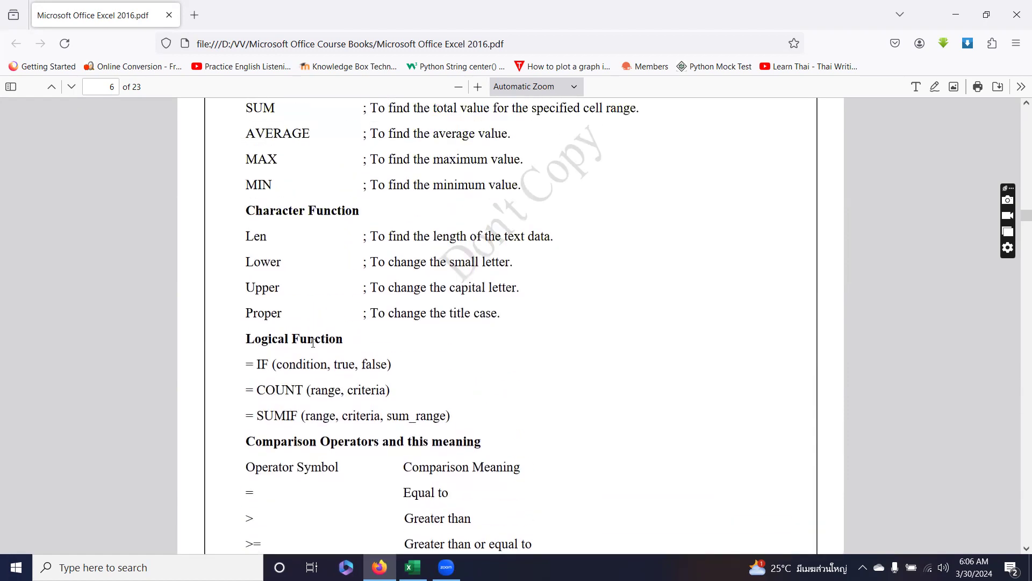
scroll(333, 346, up, 7)
scroll(324, 291, down, 3)
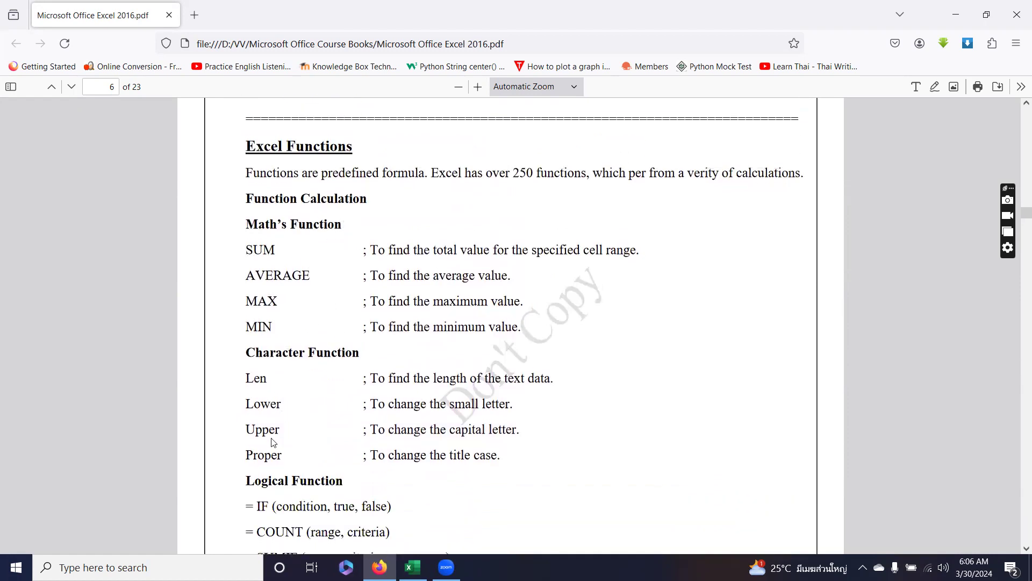
scroll(323, 446, up, 8)
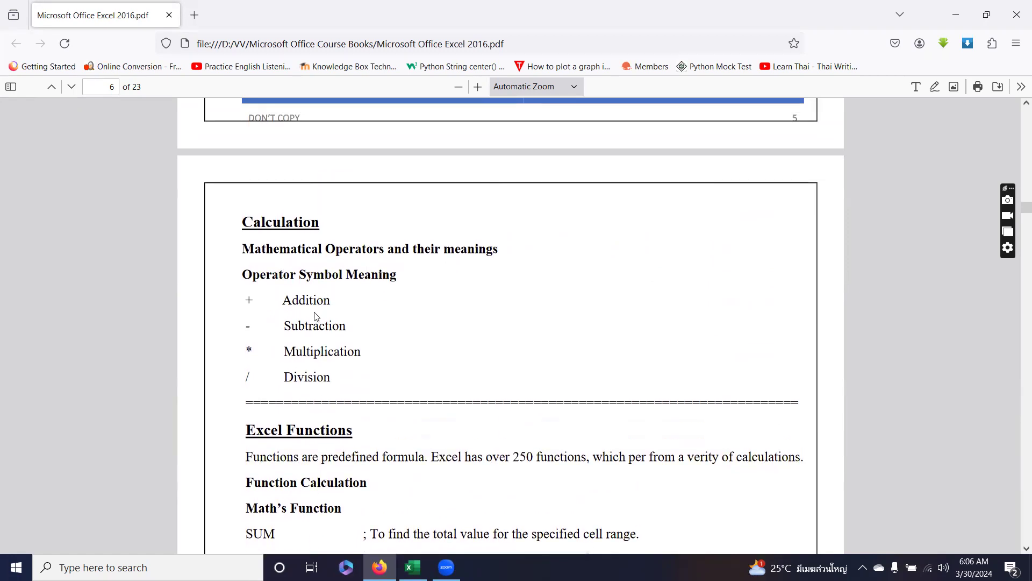
scroll(306, 364, down, 4)
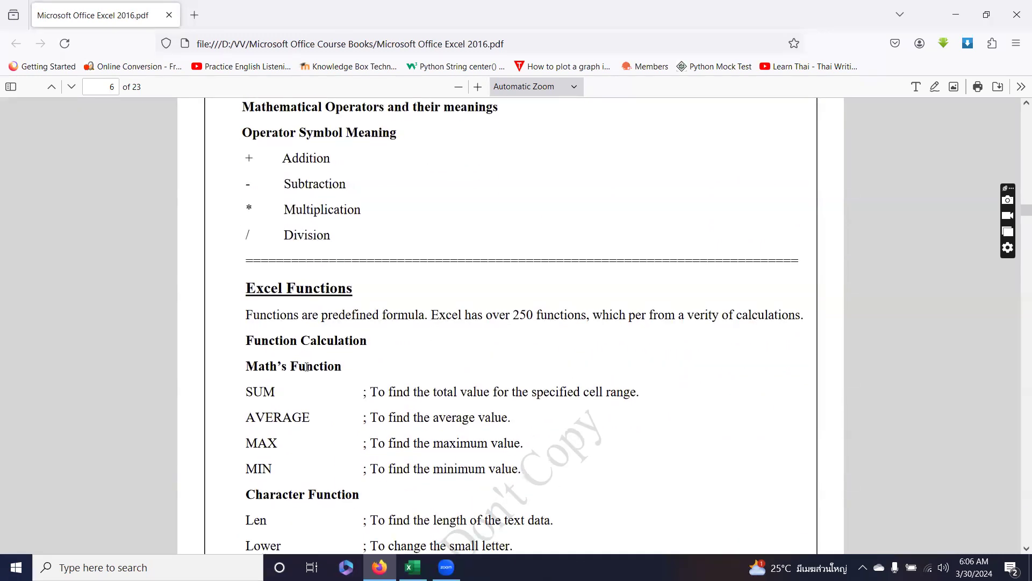
scroll(306, 367, down, 15)
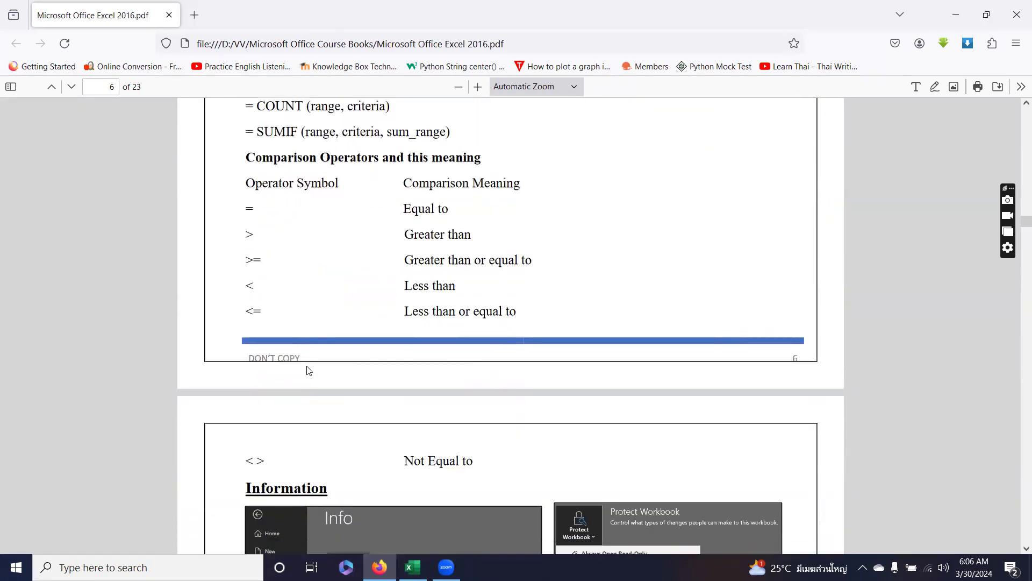
scroll(308, 370, up, 4)
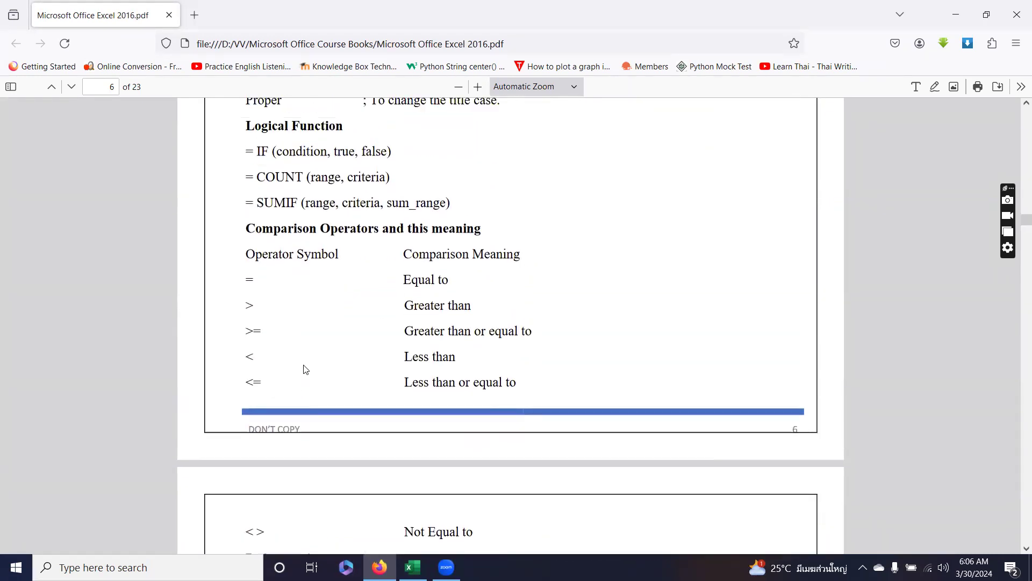
scroll(306, 369, up, 4)
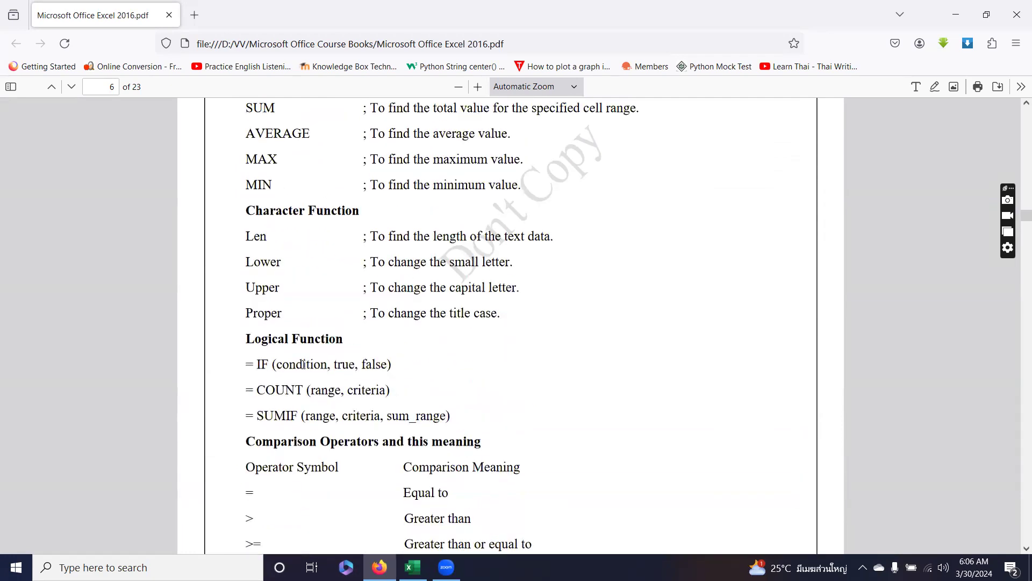
scroll(303, 364, up, 2)
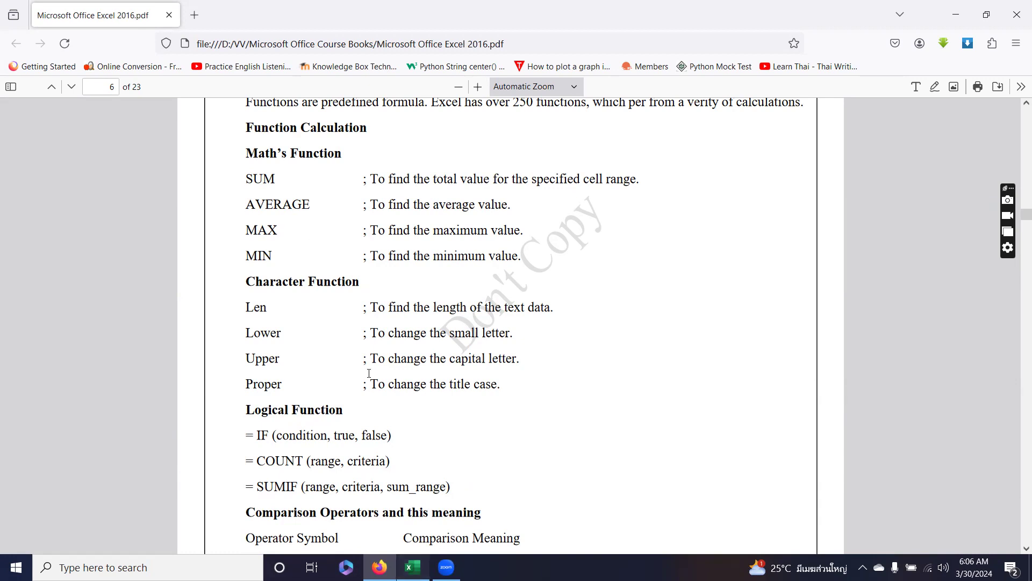
Step: Switch to the blank Excel workbook and enlarge the worksheet zoom to 150%
click(413, 567)
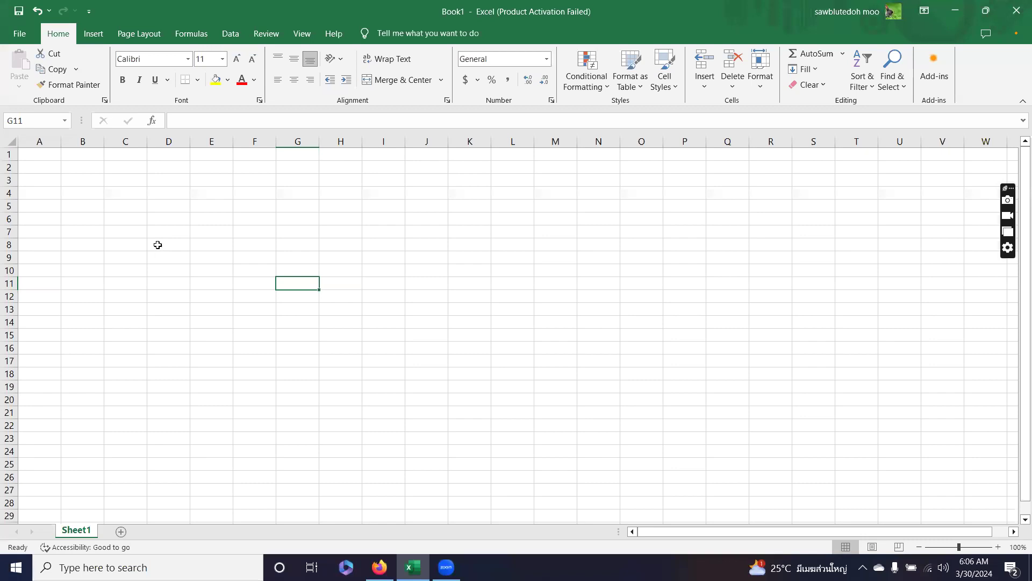
click(995, 547)
click(995, 548)
click(995, 547)
click(995, 548)
click(995, 548)
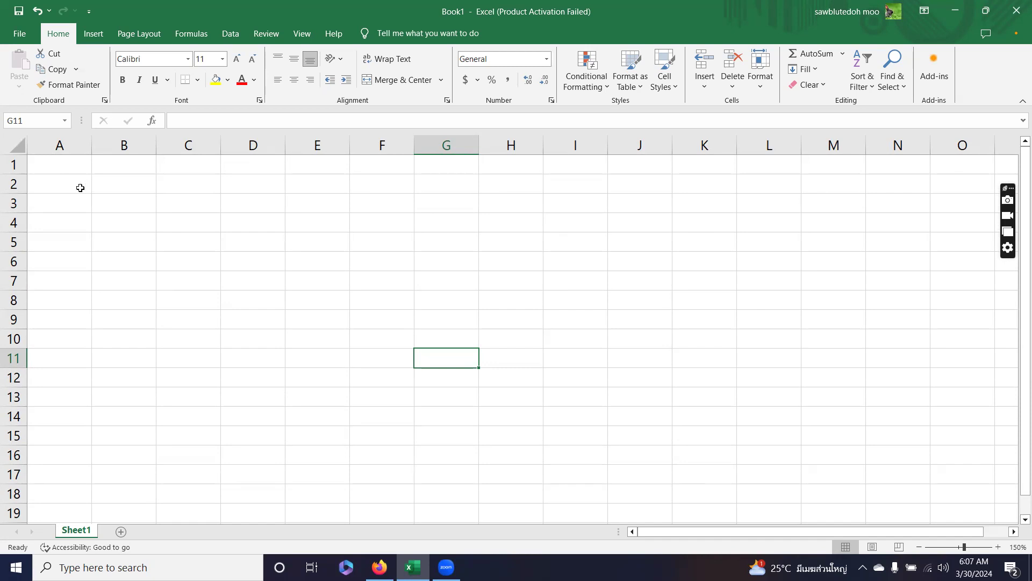
Step: Enter the title "Questions for Students" in cell A1
click(79, 168)
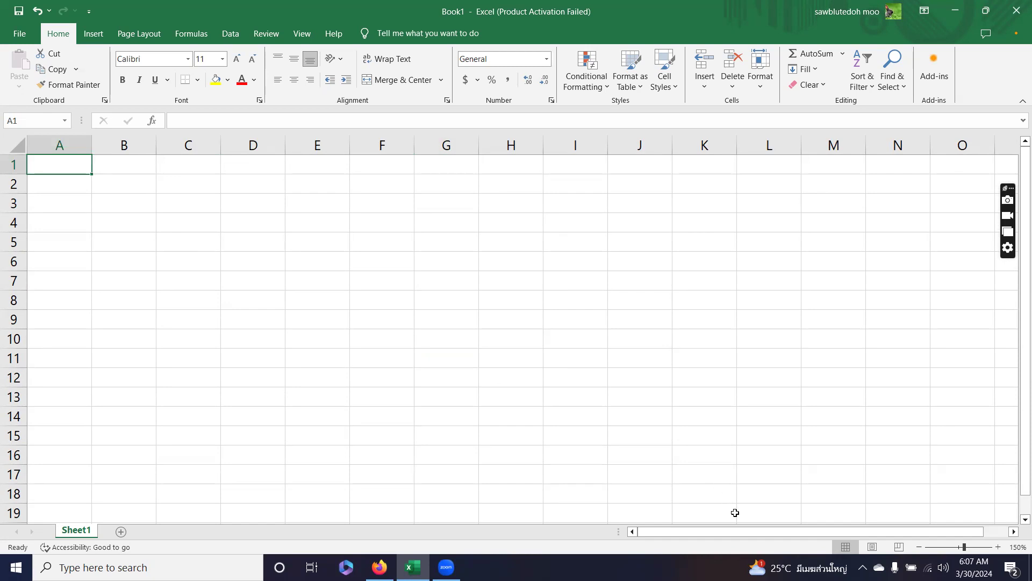
text(f)
key(BackSpace)
text(Q)
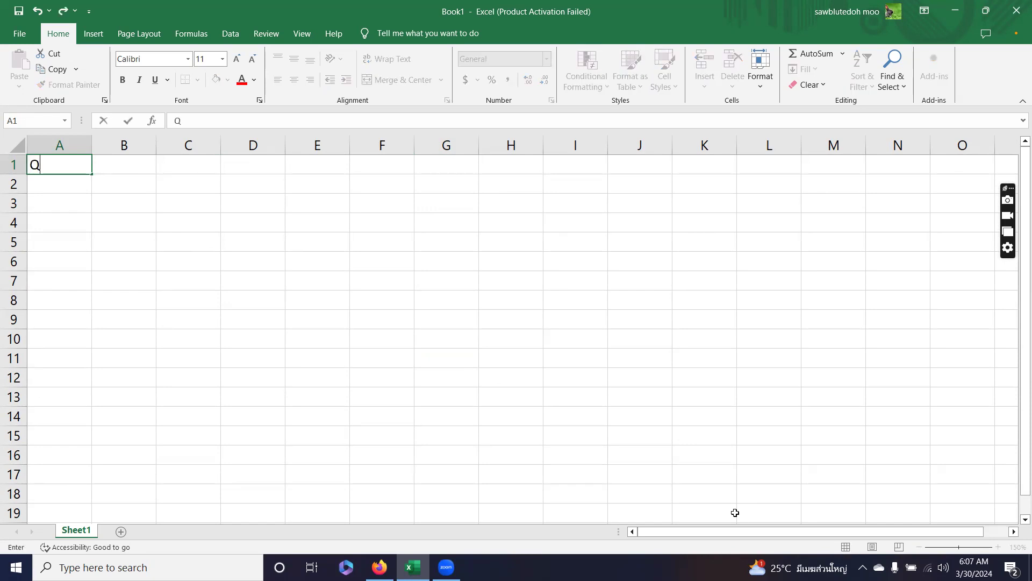
text(uestions for )
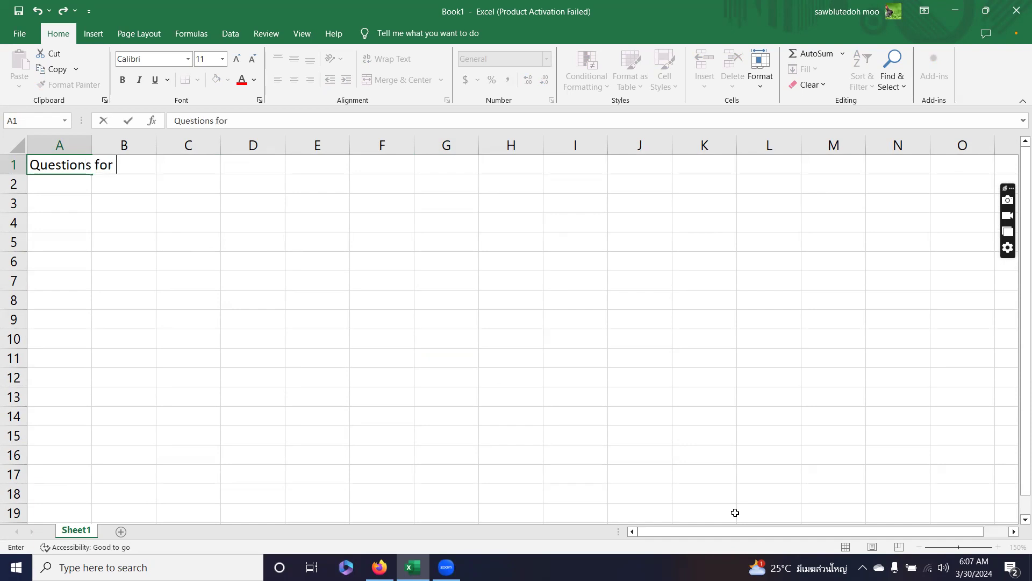
text(Student)
text(s)
key(Return)
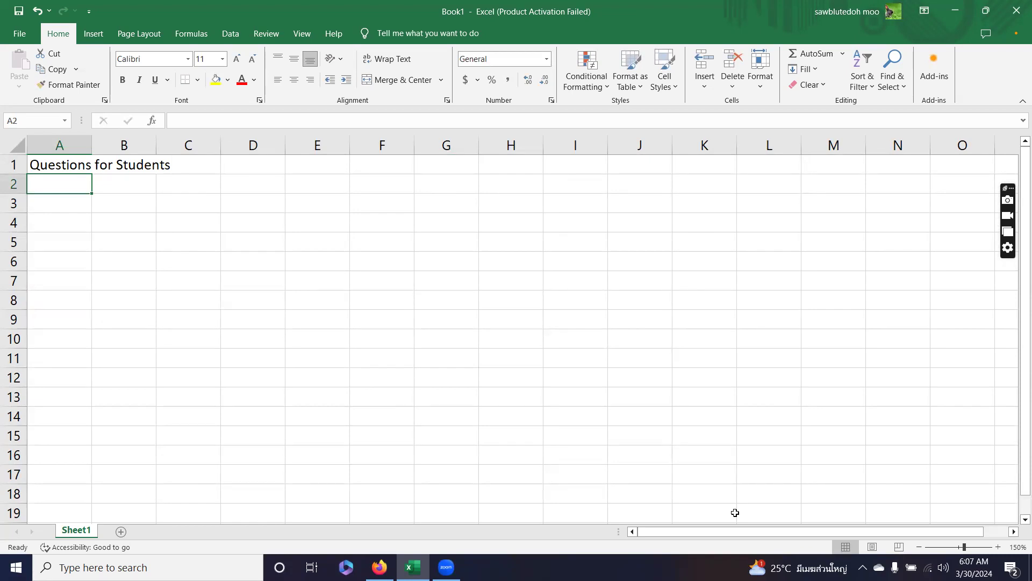
Step: Enter the first question, "Q1. What is your name?", in cell A2
text(Q)
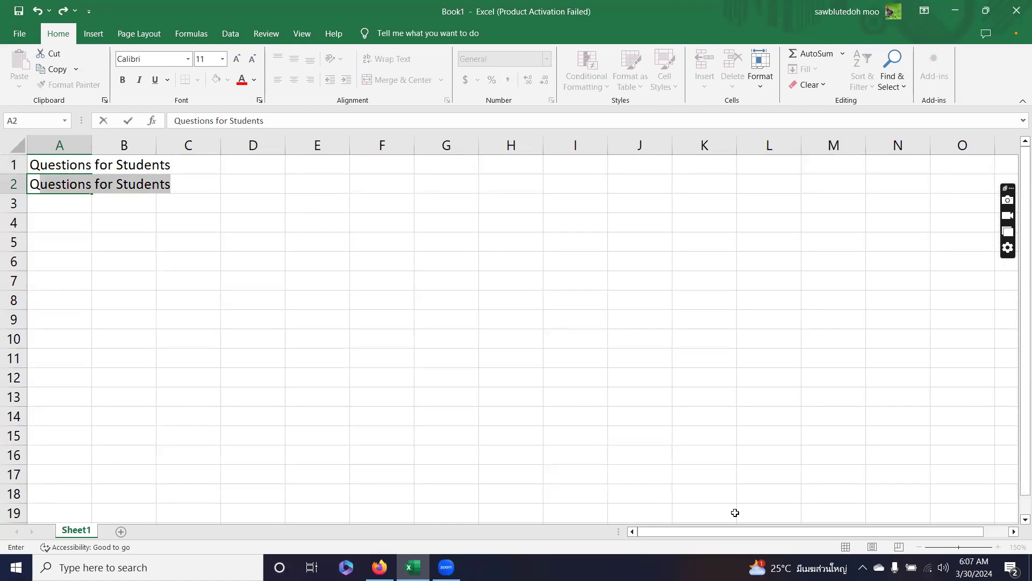
text(1. What)
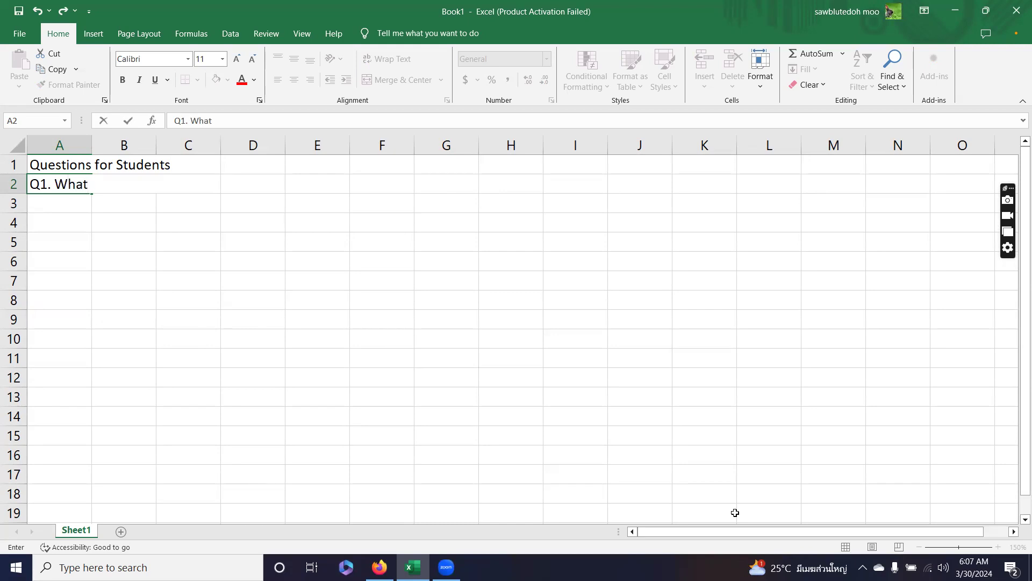
key(BackSpace)
key(BackSpace)
text(at is your name?)
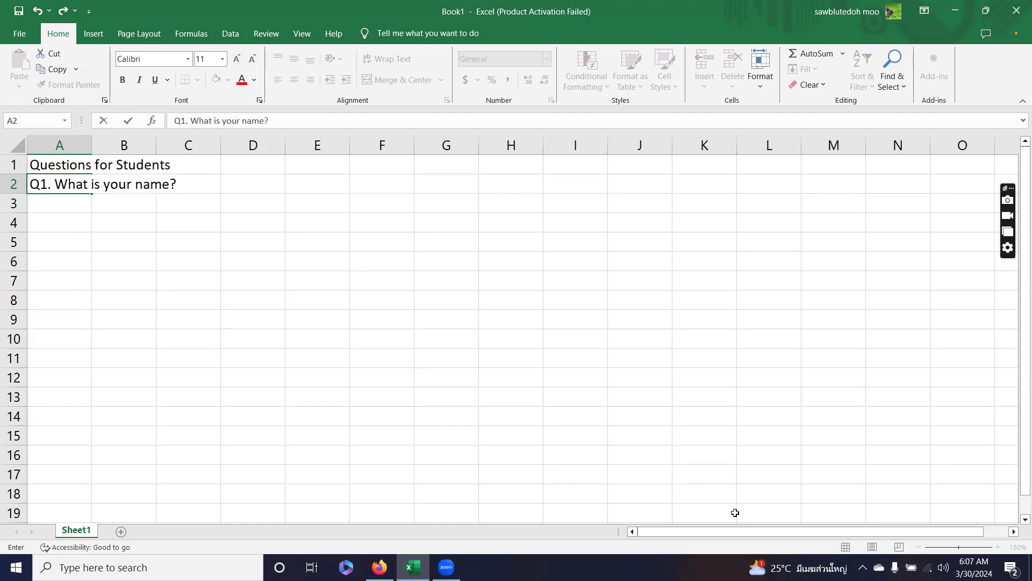
key(Tab)
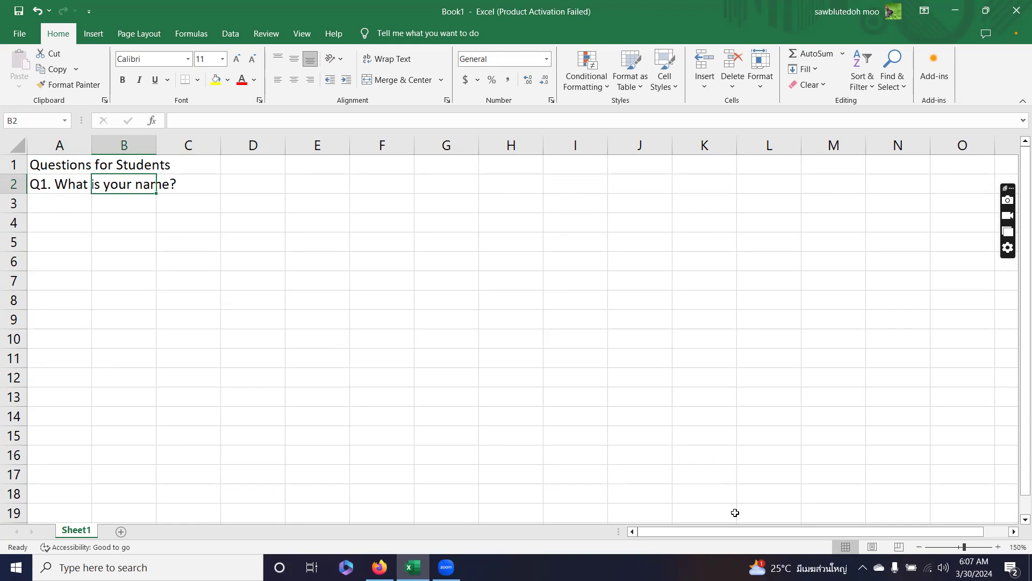
Step: Enter "Q2. How old are you?" in cell B2 and "Q3. Where do you live?" in cell C2
text(Q2.)
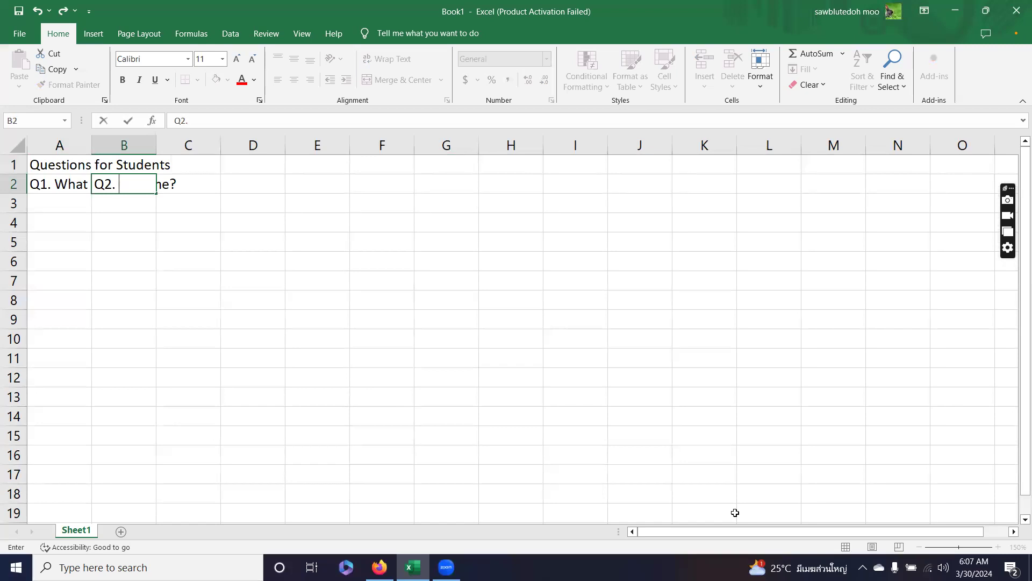
text( How old are )
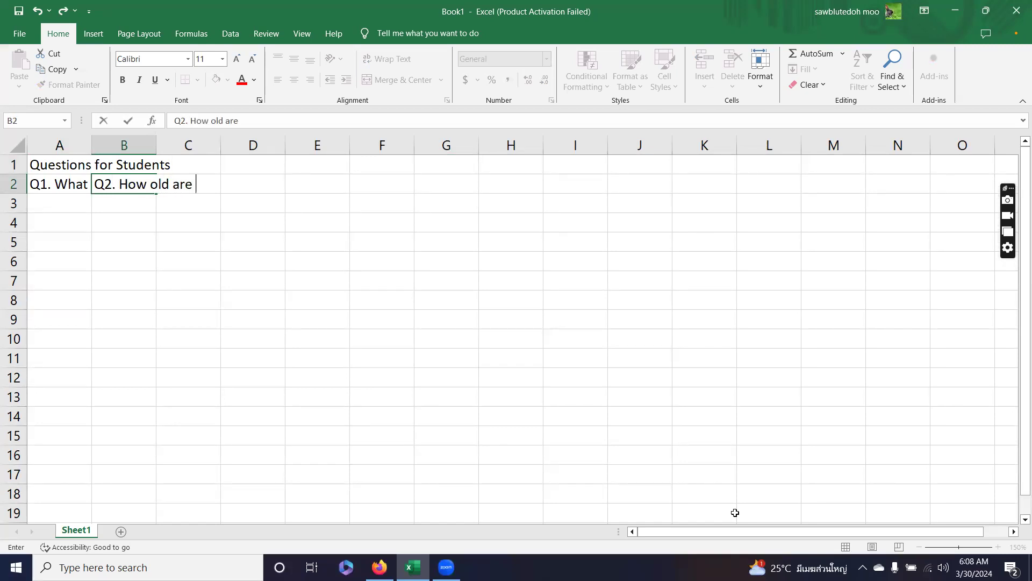
text(you?)
key(Tab)
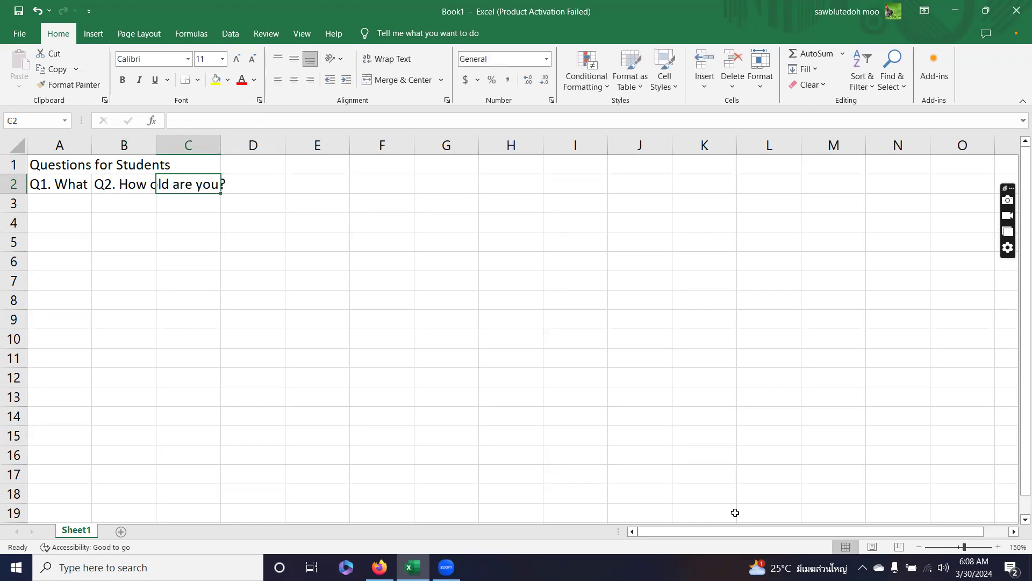
text(Q3. )
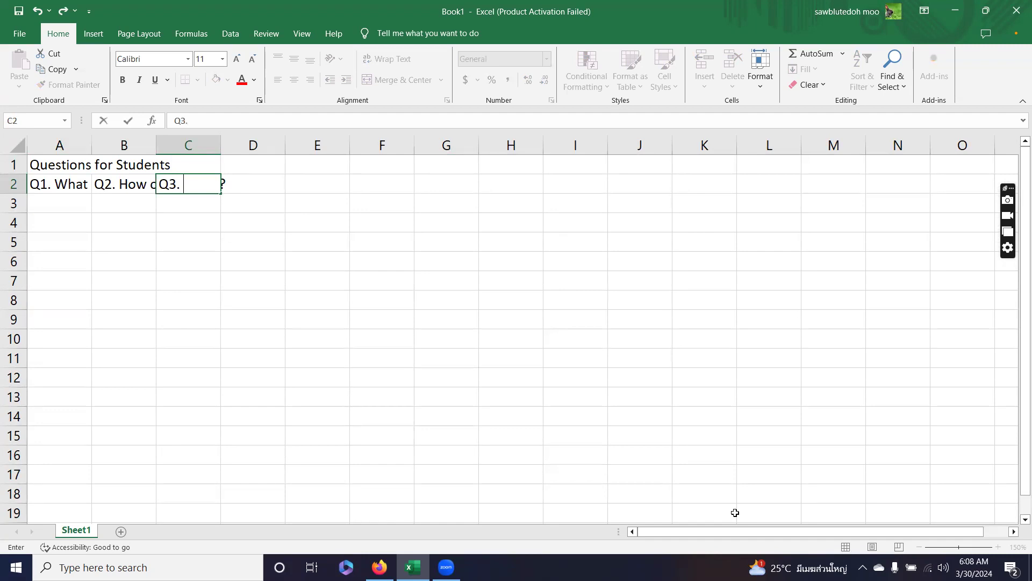
text(Where do)
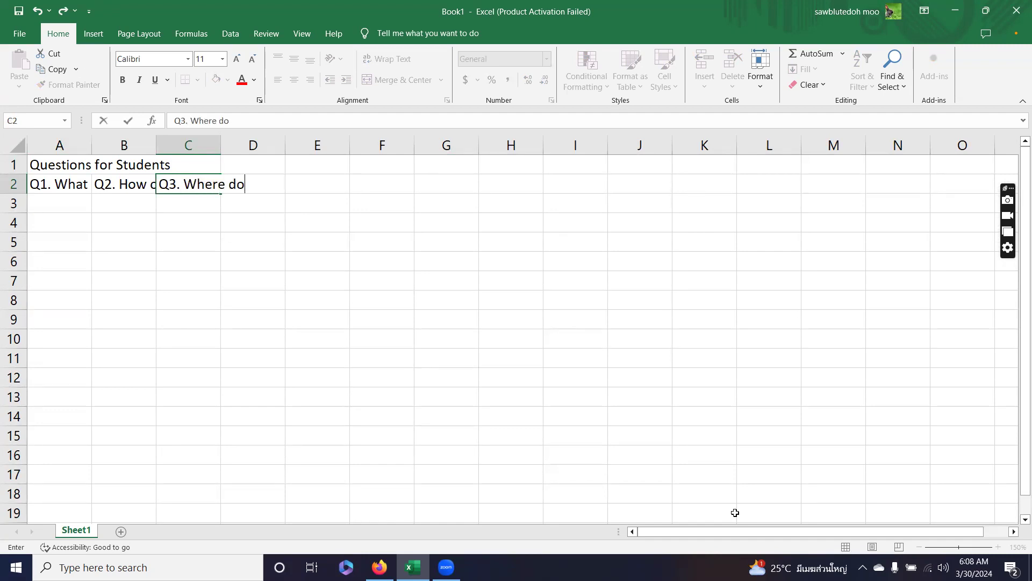
text( you live?)
key(Tab)
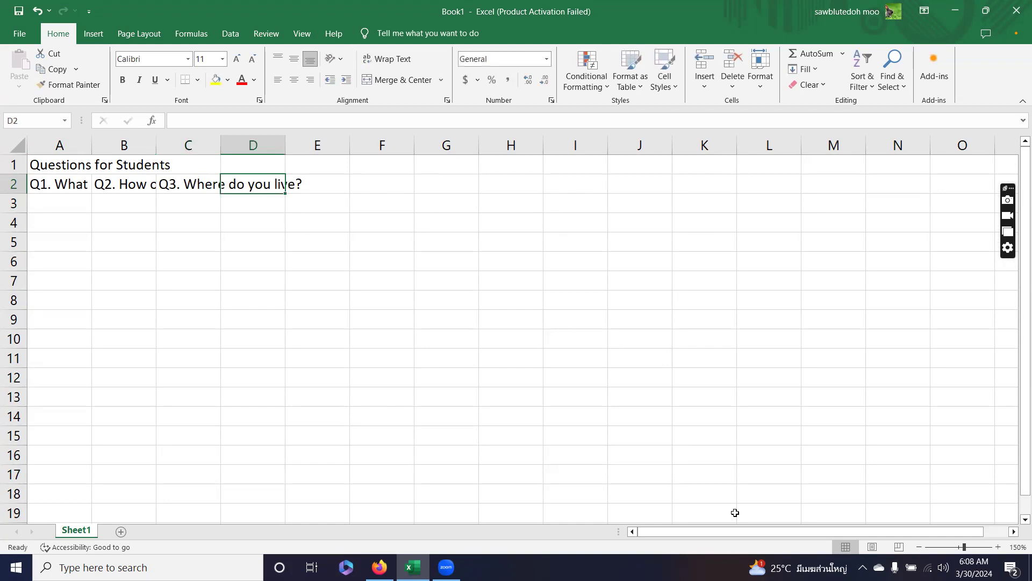
Step: Enter the fourth question, "Q4. What is your father name?", in cell D2
text(Q)
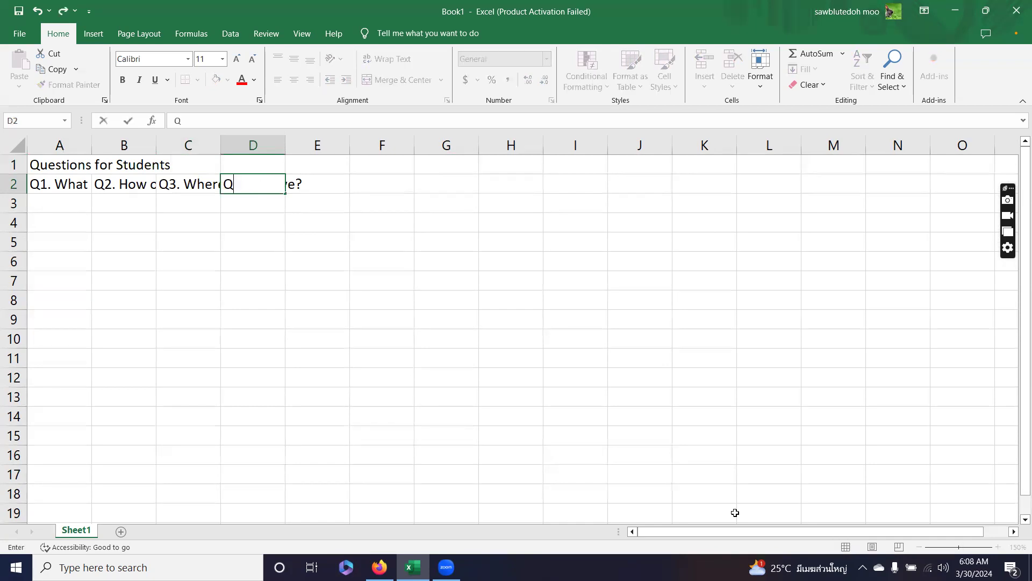
text(4. H)
key(BackSpace)
text(What is )
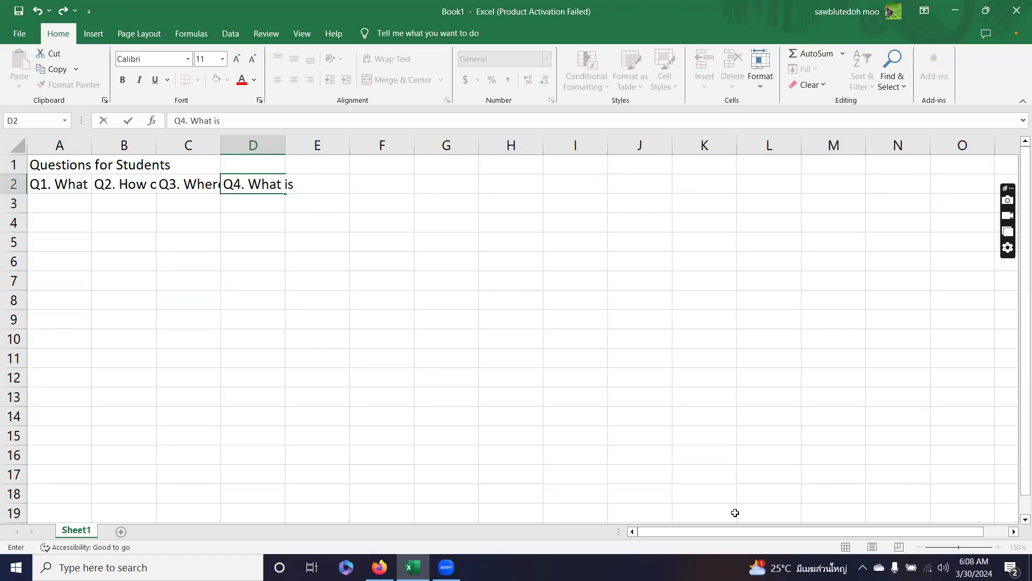
text(your father name?)
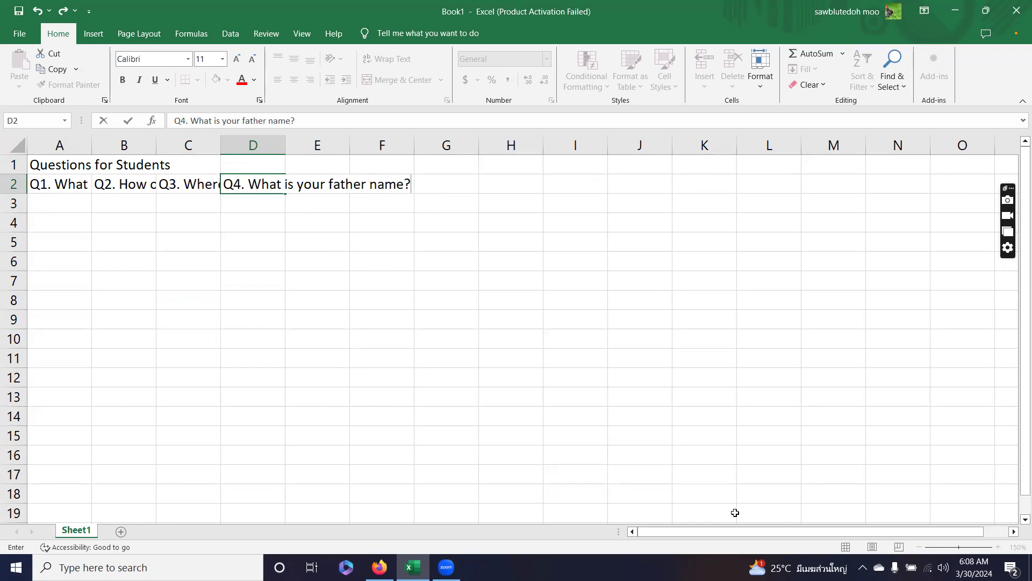
key(Tab)
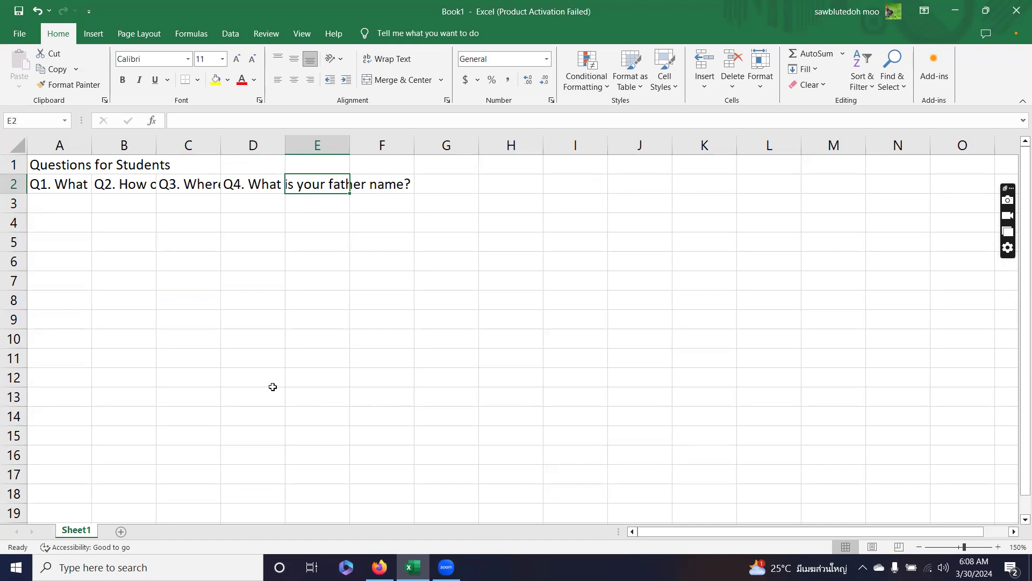
Step: Add the headings "Date", "Time" and "Remark" in cells E2, F2 and G2
text(Date)
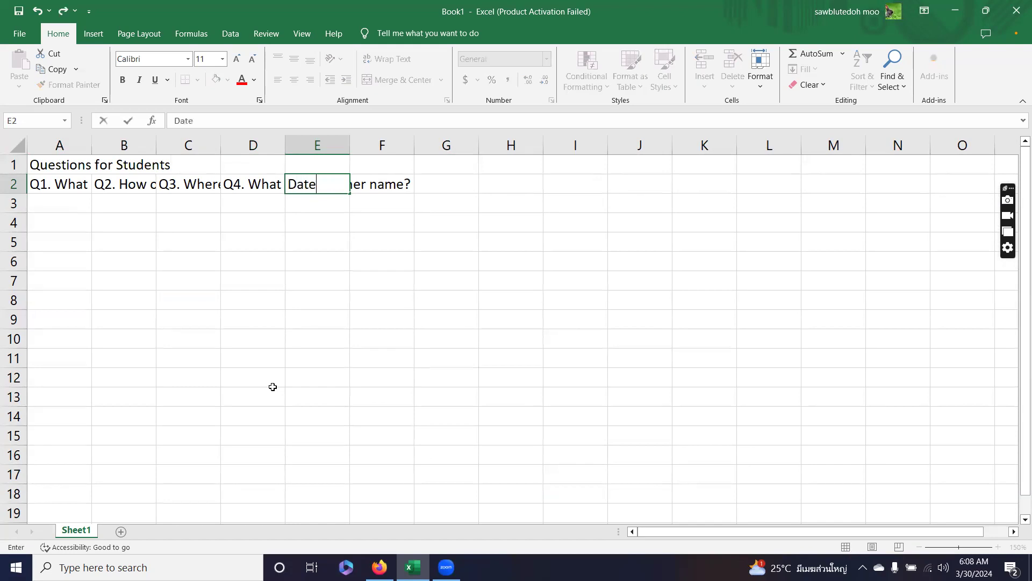
key(Tab)
text(Time)
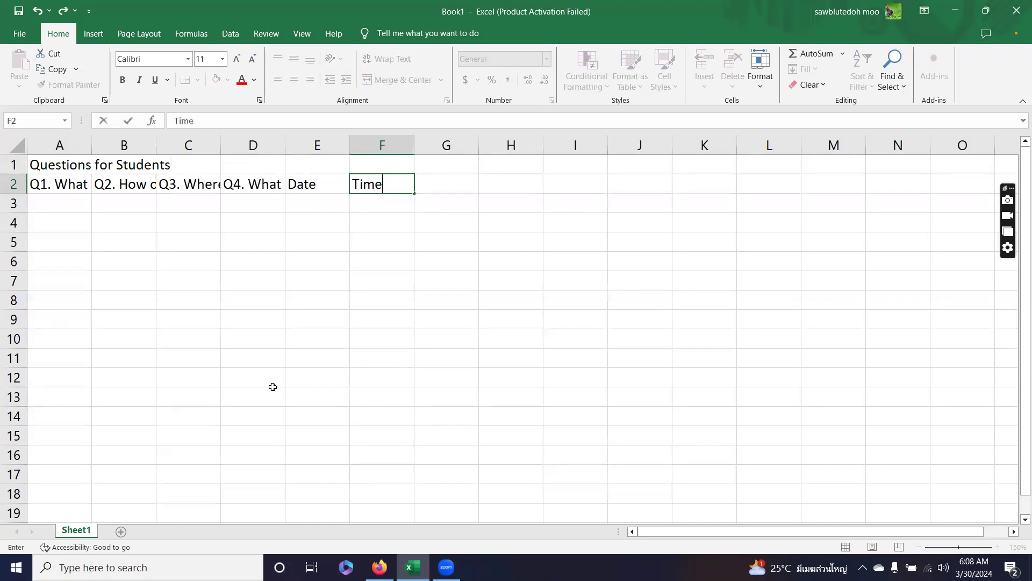
key(Tab)
text(Remark)
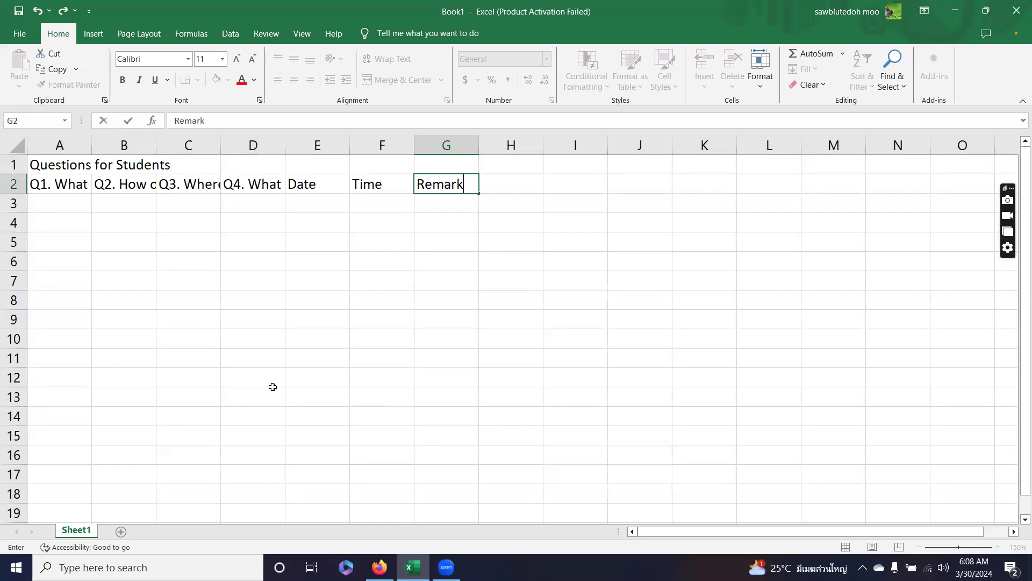
key(Return)
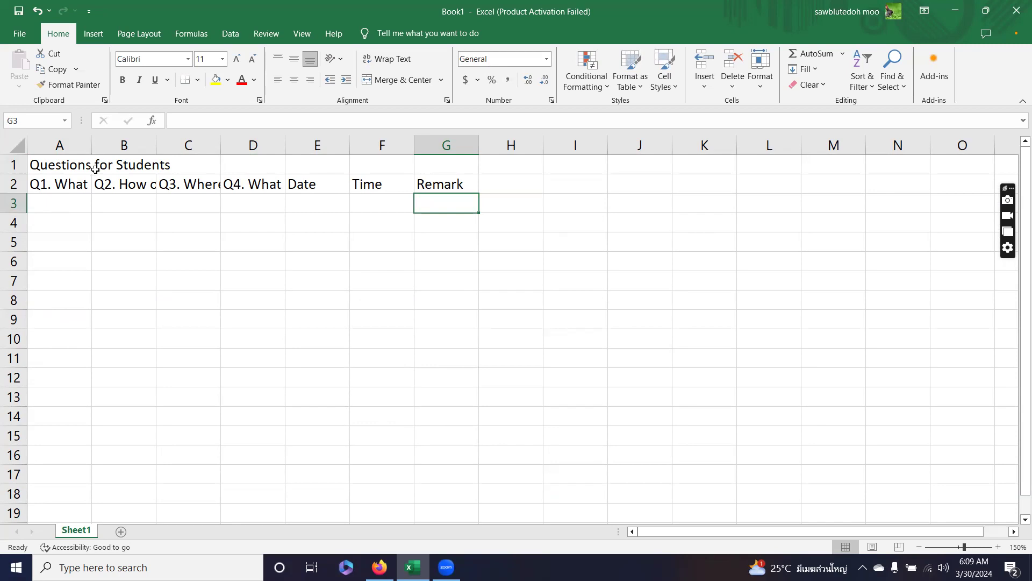
drag(52, 144, 235, 165)
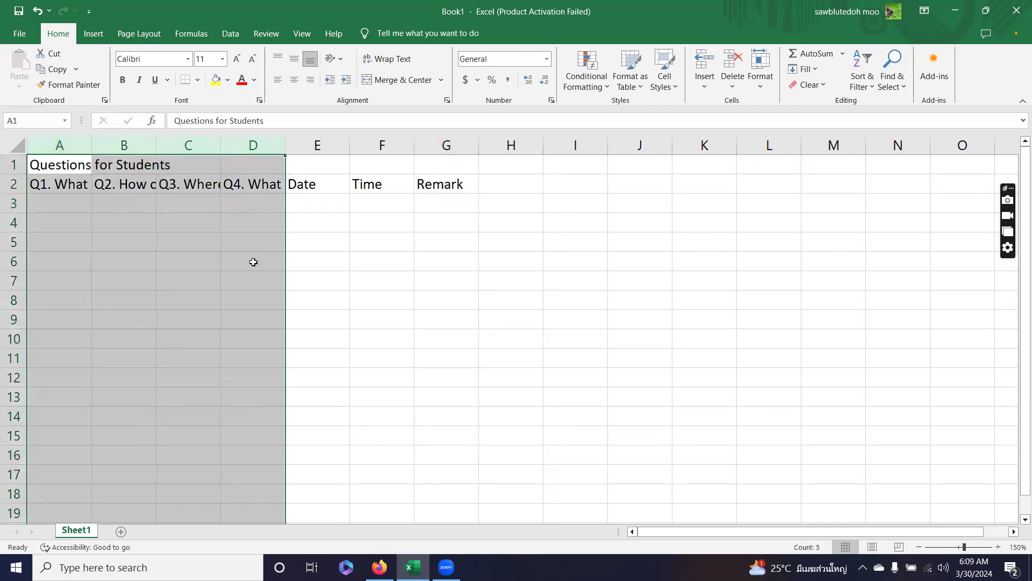
click(251, 263)
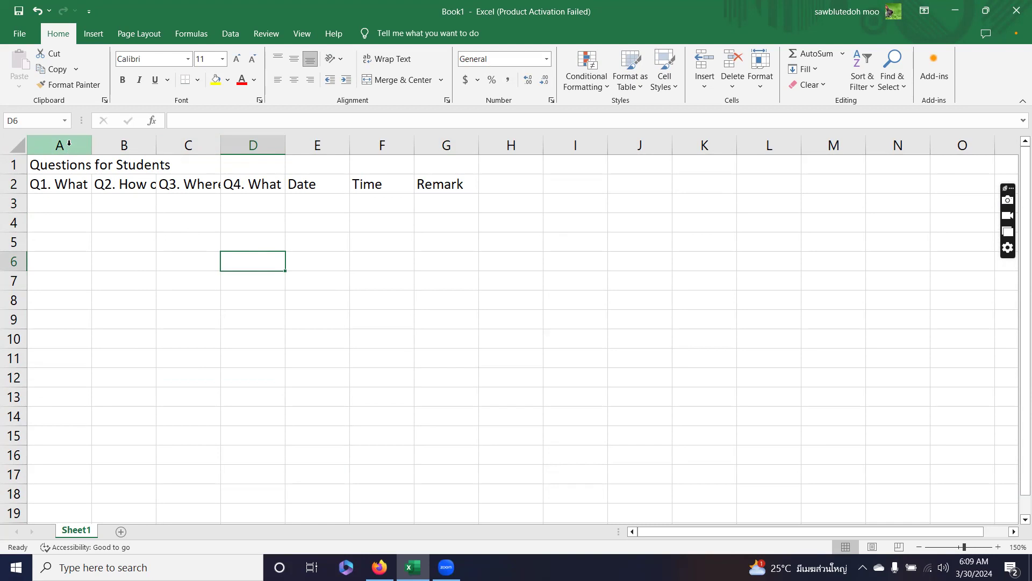
Step: Try widening columns A to D to one equal width that fits the question texts
drag(66, 144, 250, 145)
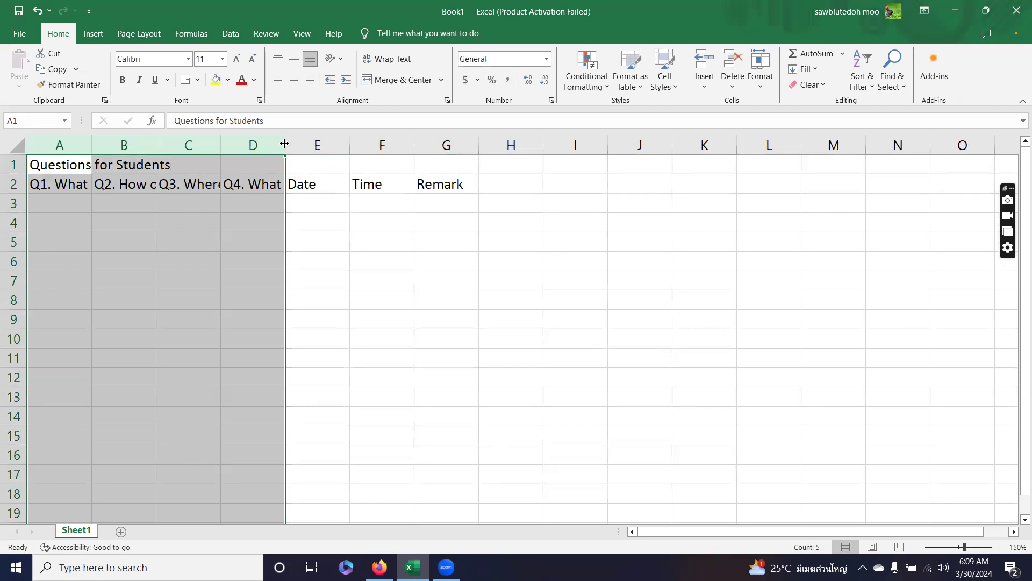
drag(284, 142, 344, 143)
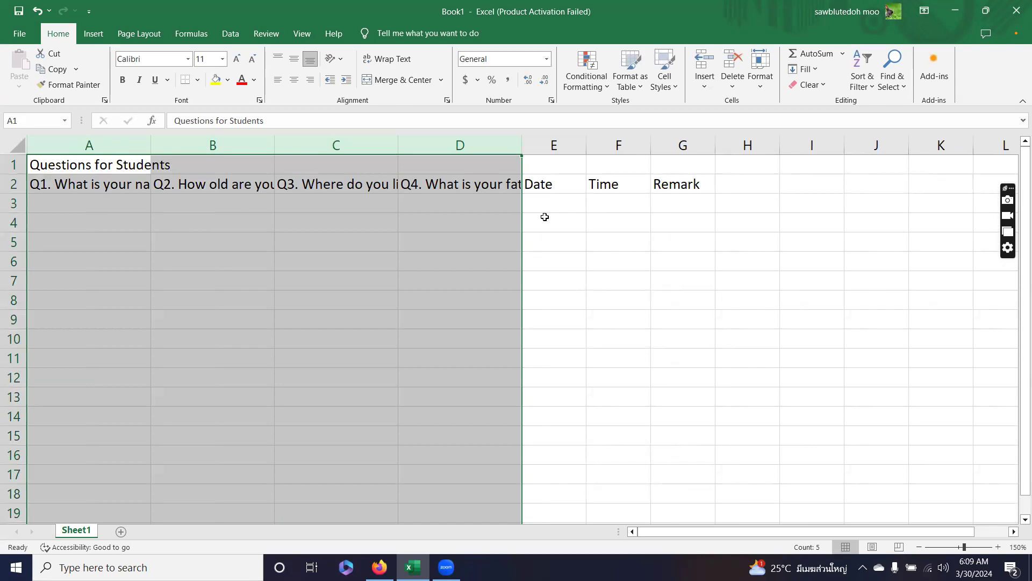
drag(109, 147, 507, 195)
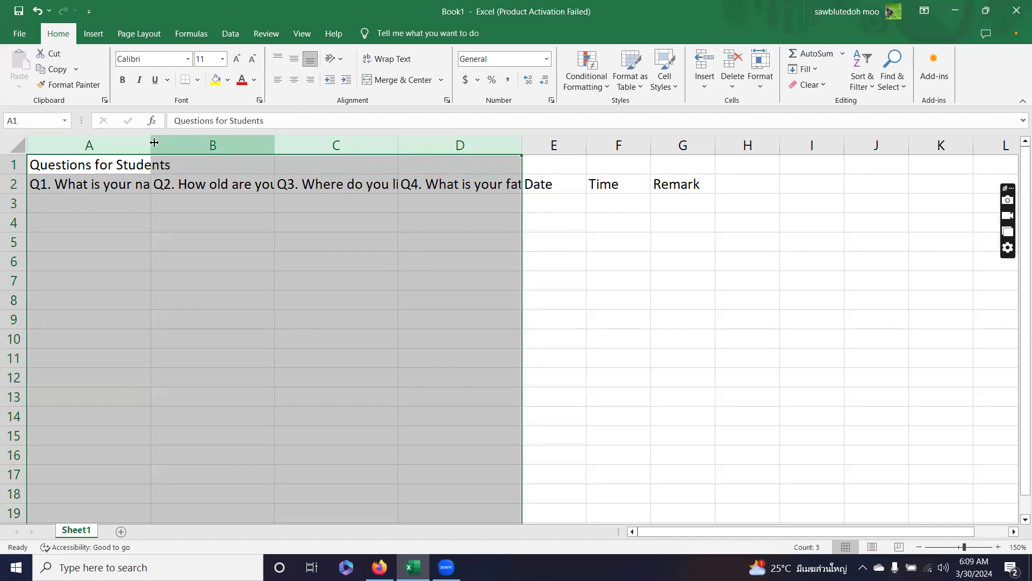
drag(153, 142, 175, 141)
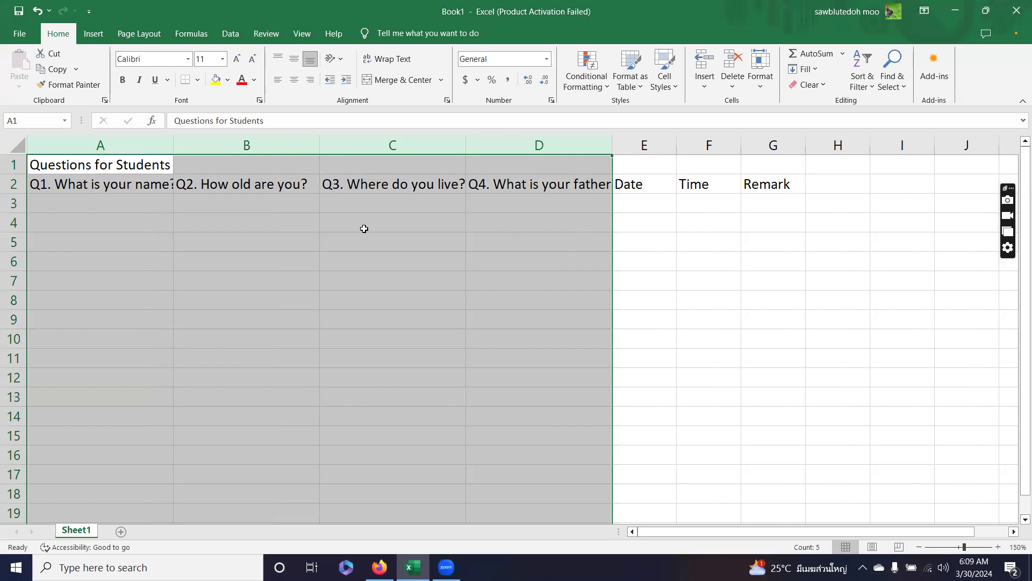
drag(176, 142, 168, 142)
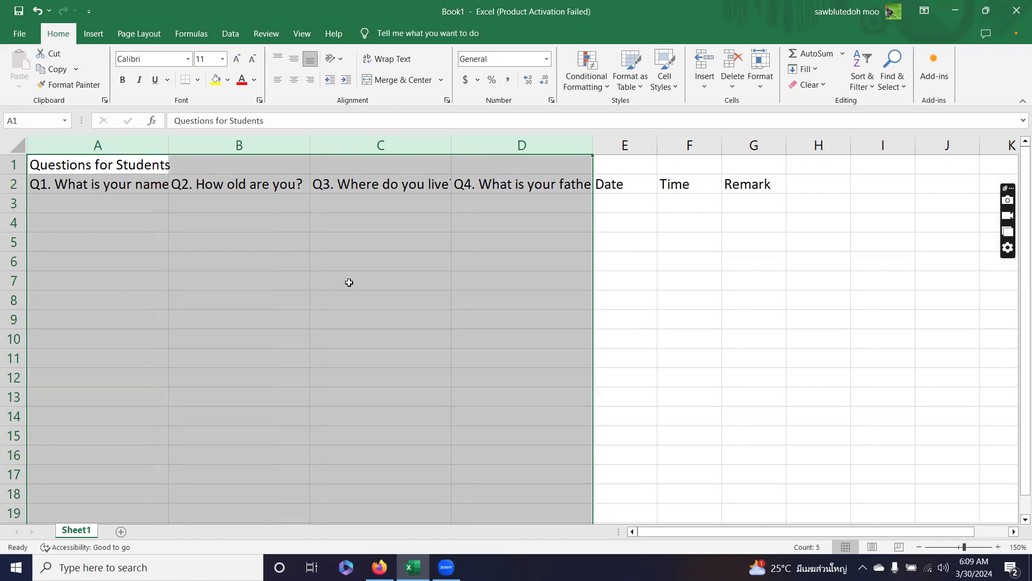
click(349, 282)
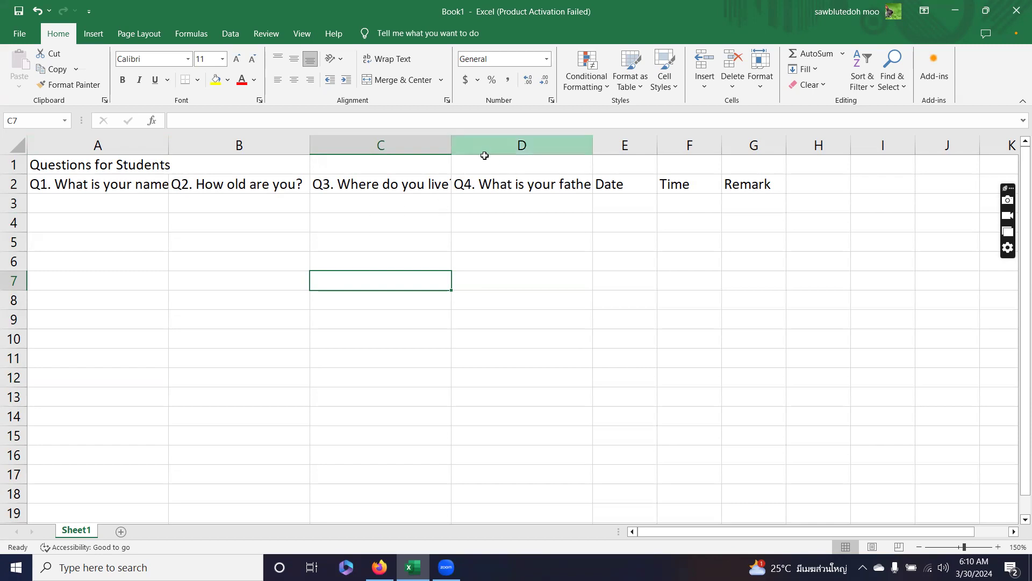
Step: Narrow columns A to D to one equal width, slightly shorter than the question texts
drag(156, 145, 532, 126)
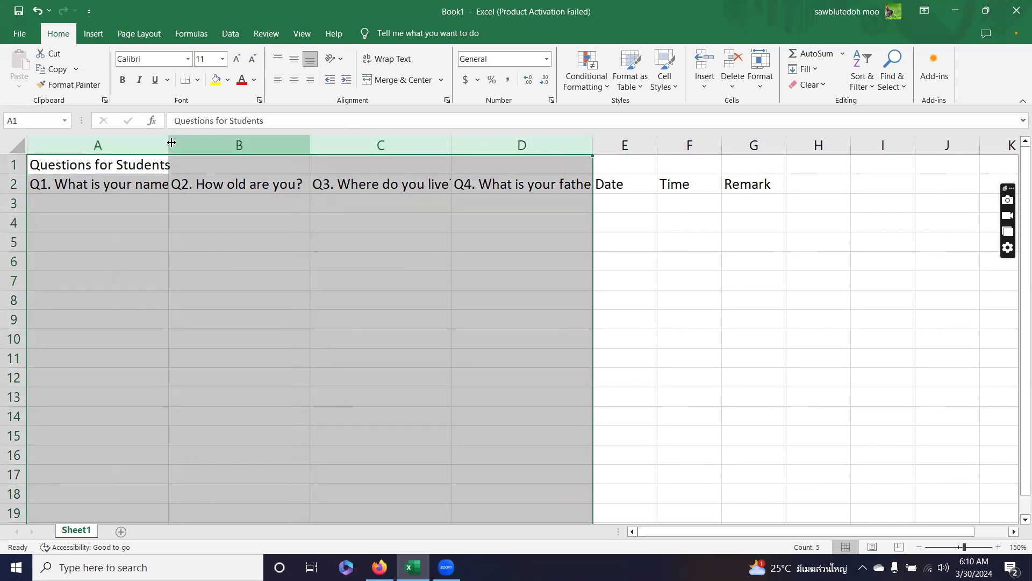
drag(164, 144, 137, 145)
click(258, 273)
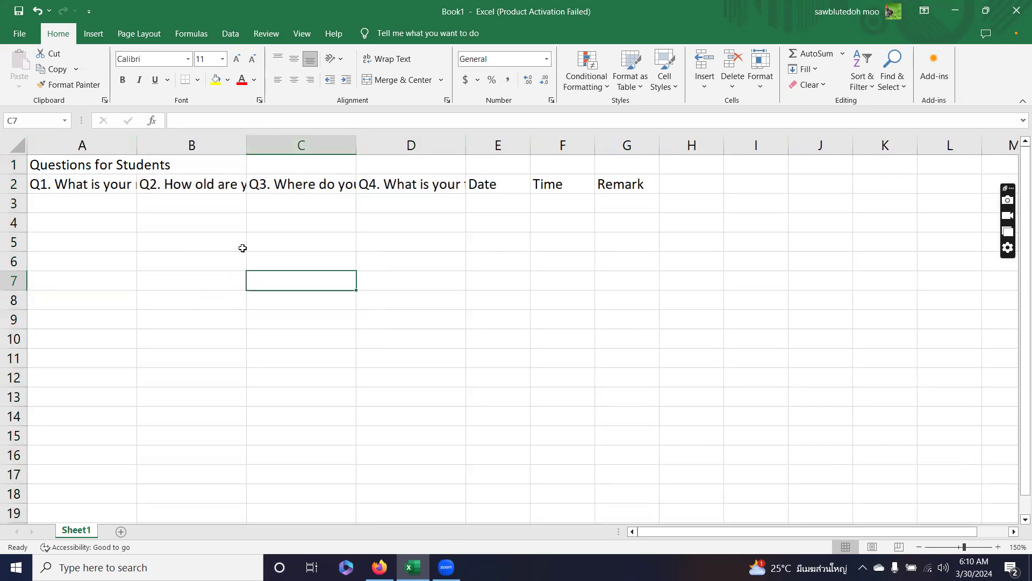
Step: Wrap the text of the four questions in cells A2 to D2
click(99, 186)
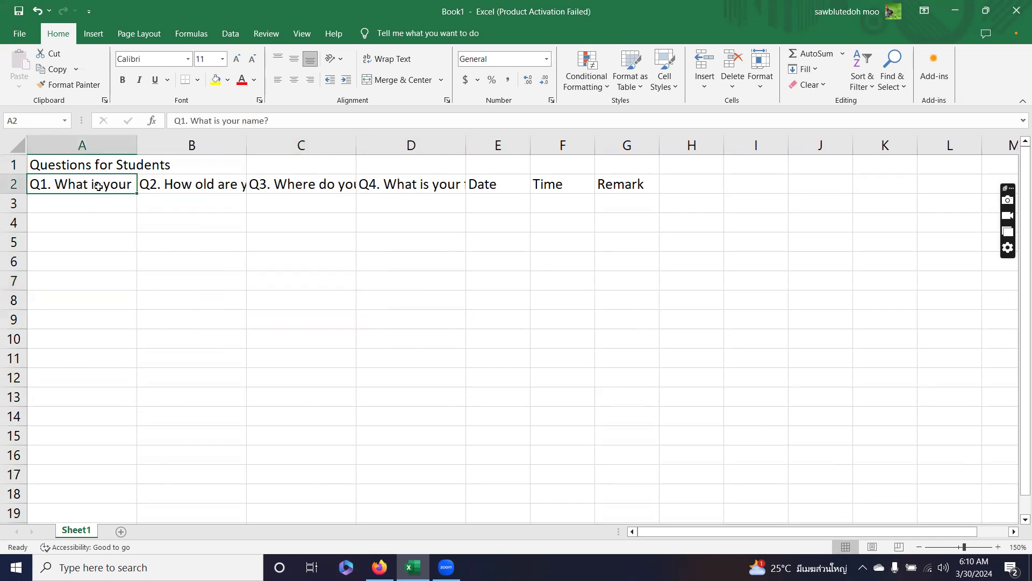
click(401, 63)
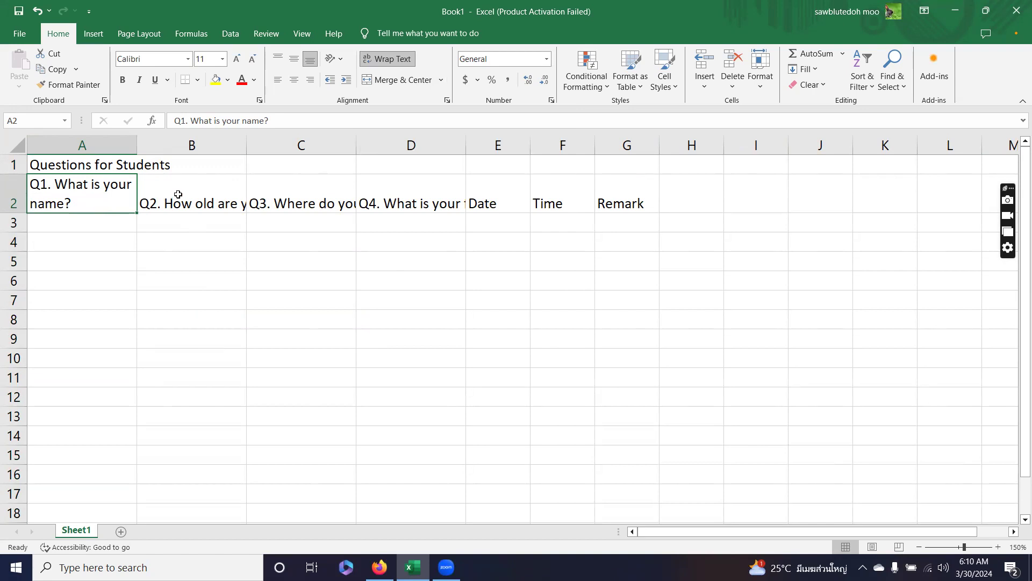
drag(178, 193, 387, 182)
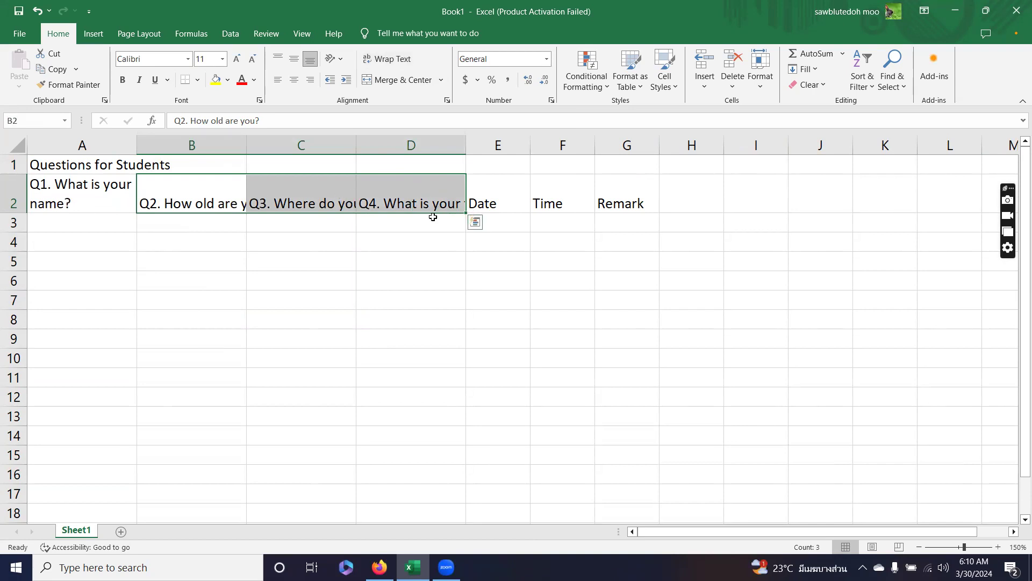
click(380, 60)
click(342, 275)
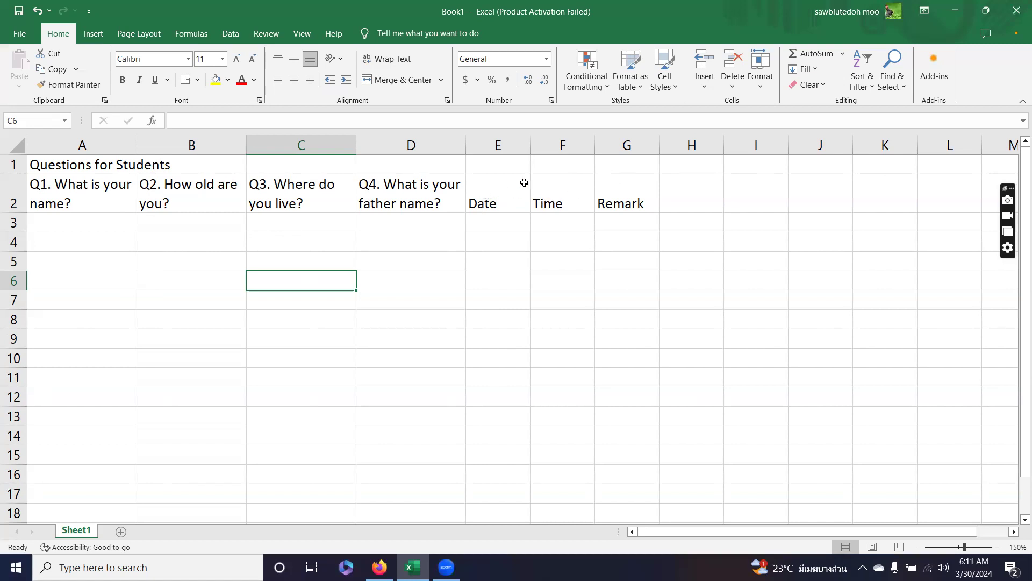
Step: Center the Date, Time and Remark headings in cells E2 to G2 both vertically and horizontally
click(501, 199)
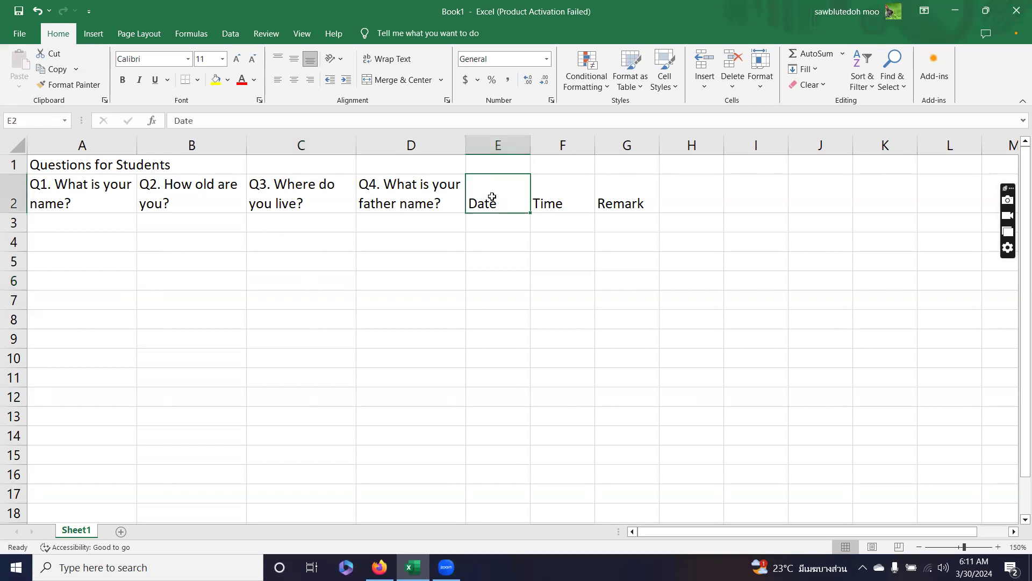
drag(511, 198, 613, 202)
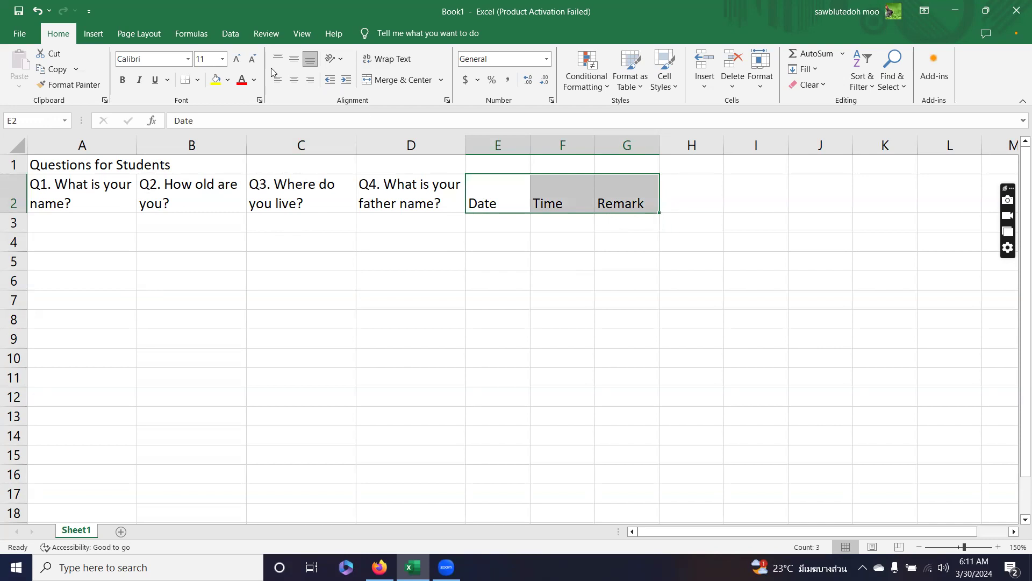
click(294, 59)
click(294, 79)
click(533, 238)
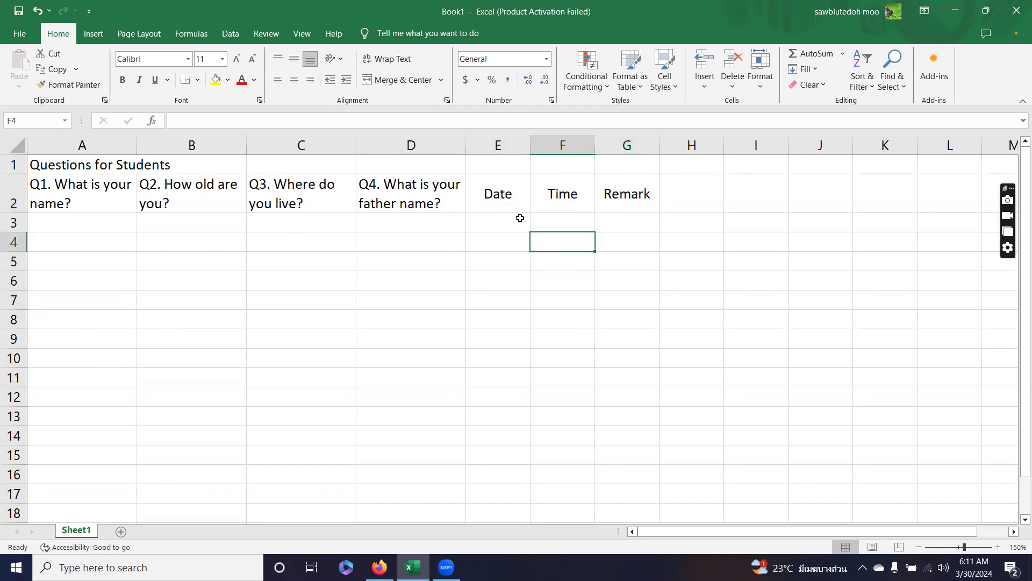
drag(493, 194, 597, 194)
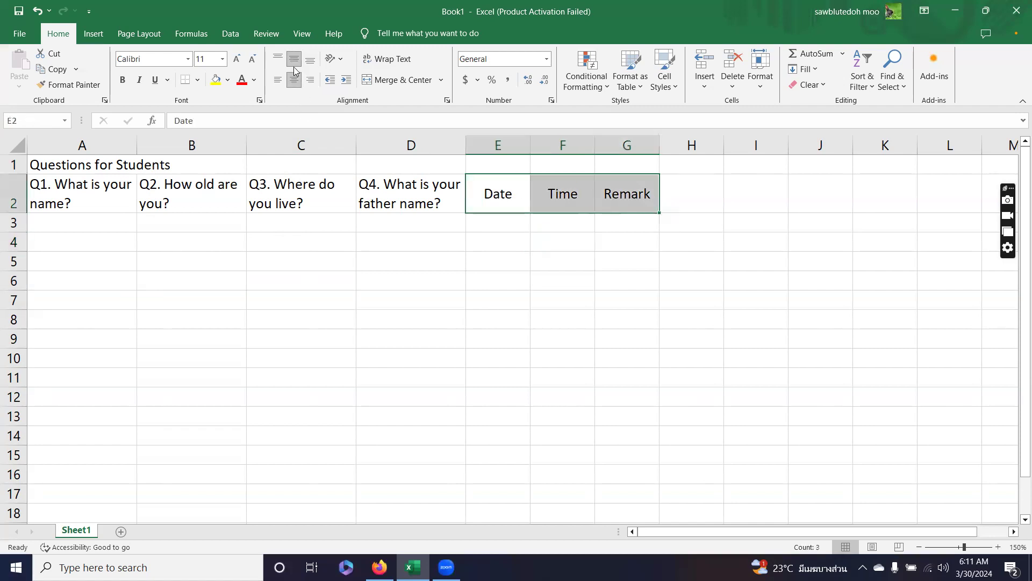
click(551, 284)
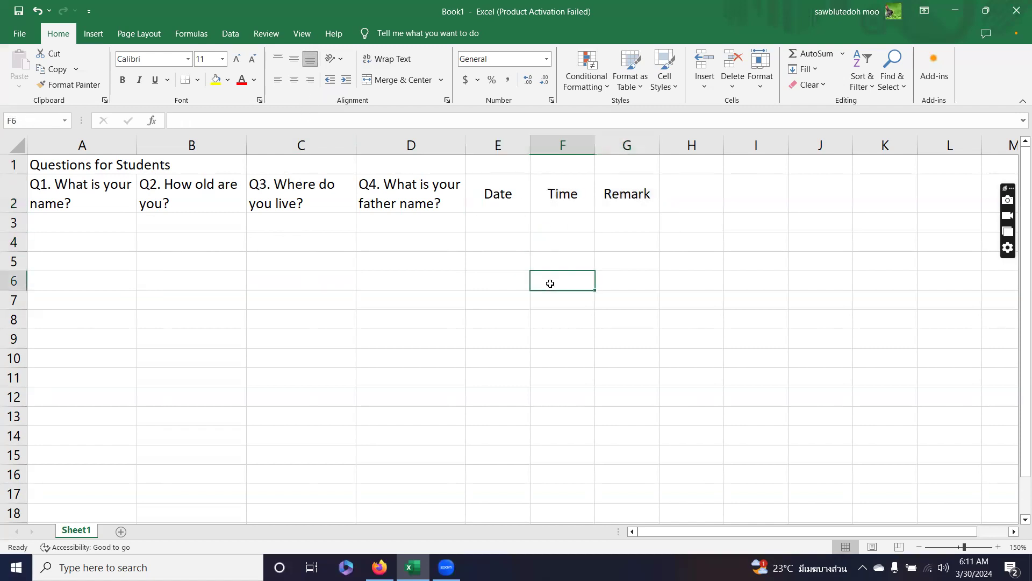
Step: Set the orientation of the Date heading in cell E2 to Angle Counterclockwise
click(477, 197)
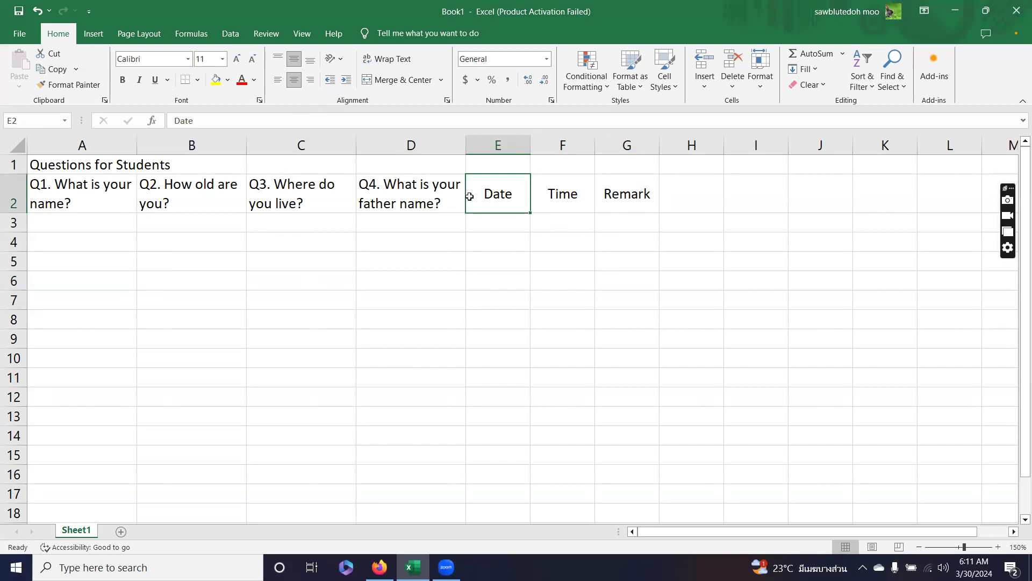
click(341, 60)
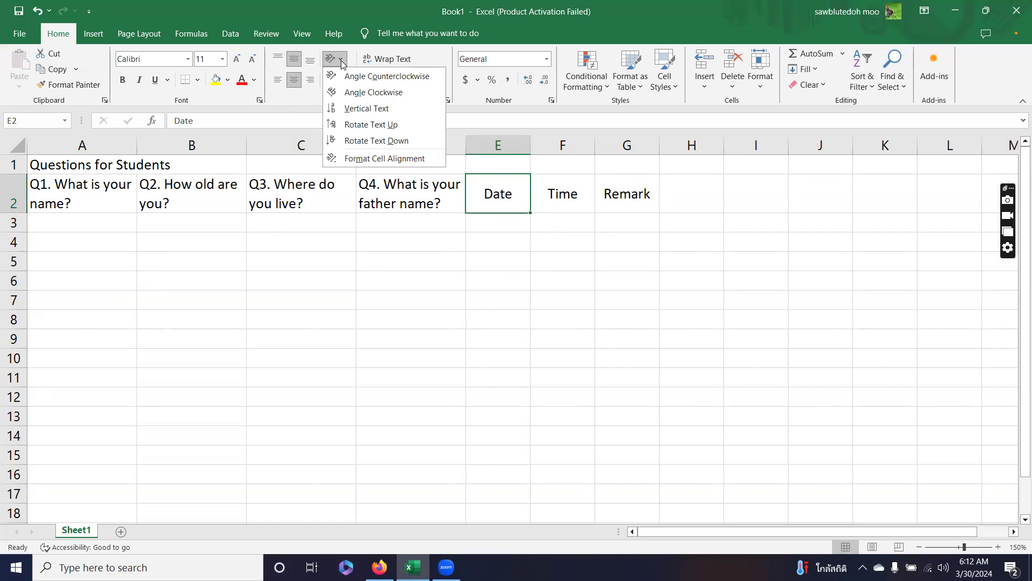
click(390, 77)
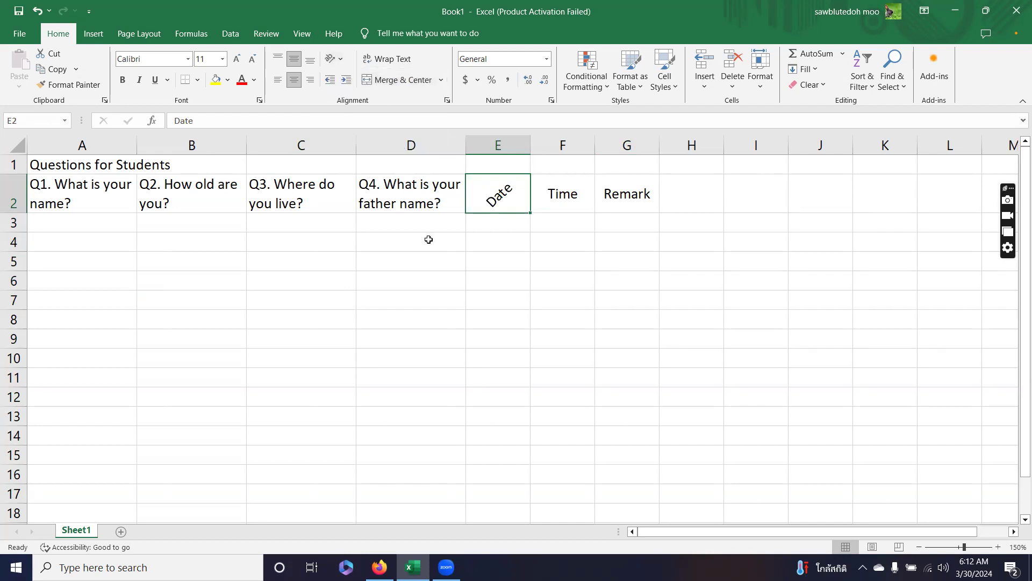
Step: Try Angle Clockwise on the Date heading in cell E2 and return it to Angle Counterclockwise
click(333, 61)
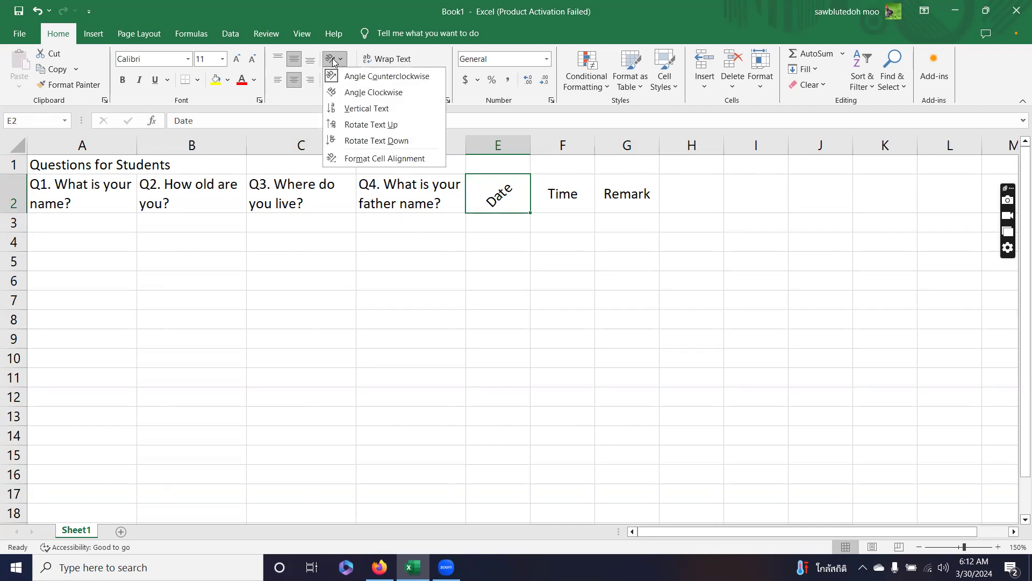
click(355, 94)
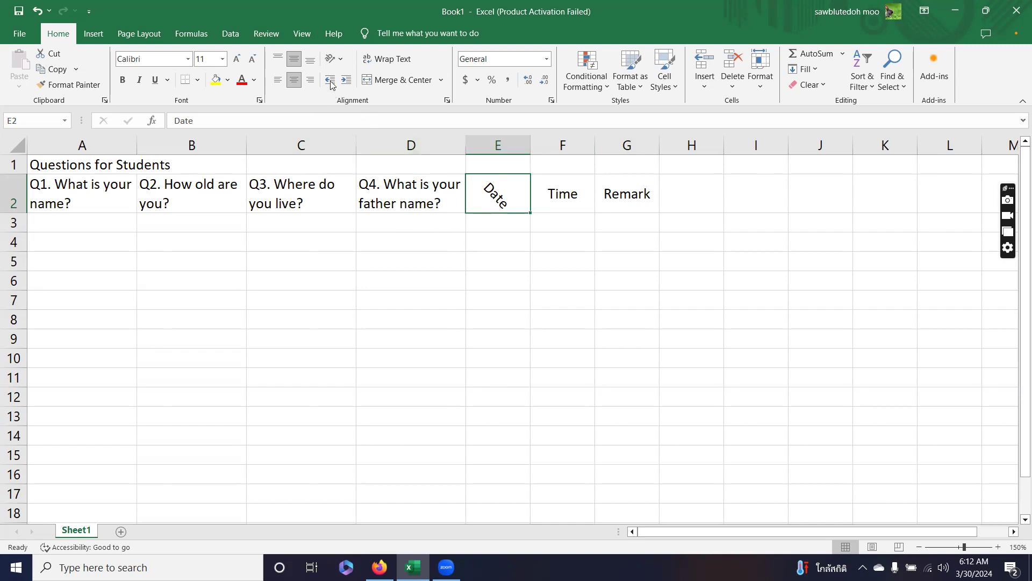
click(339, 60)
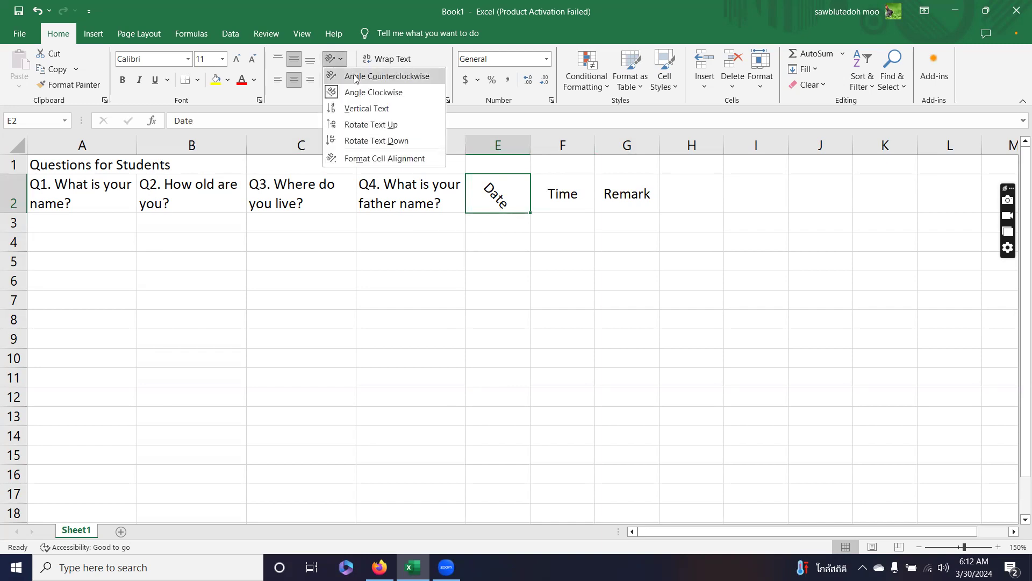
click(355, 77)
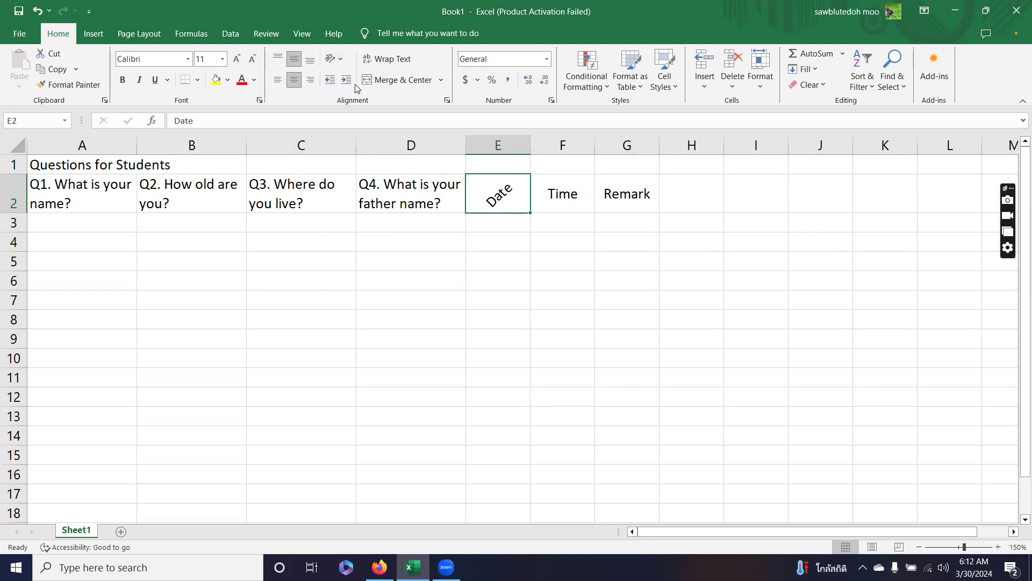
Step: Try Vertical Text on the Time heading in cell F2 and change its orientation to Rotate Text Up
click(563, 194)
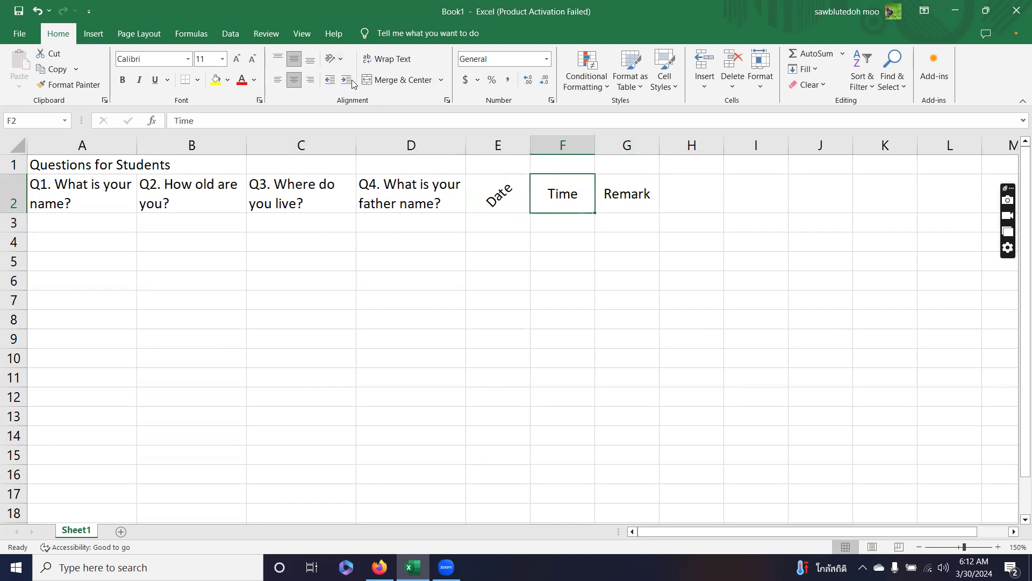
click(337, 60)
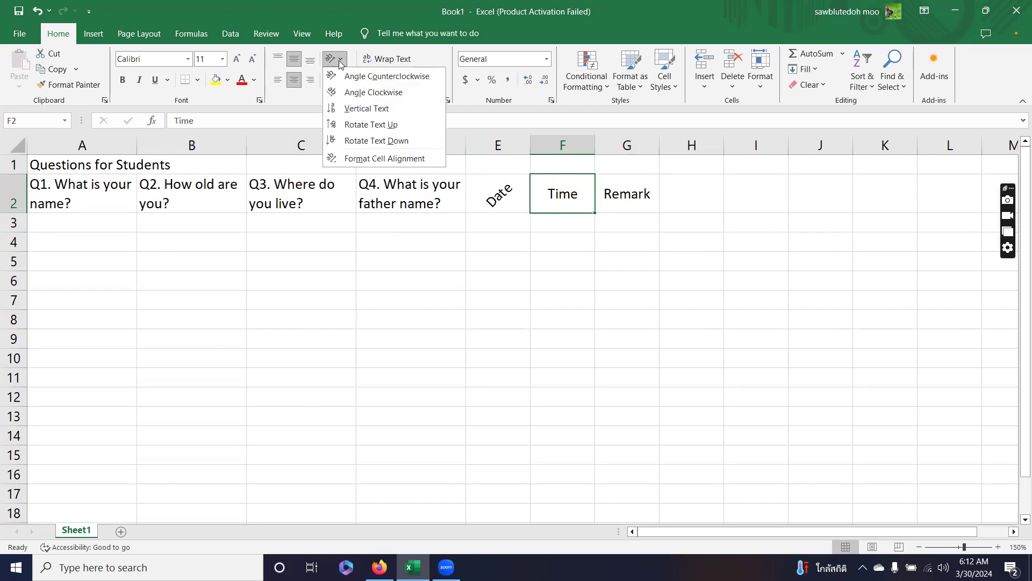
click(364, 110)
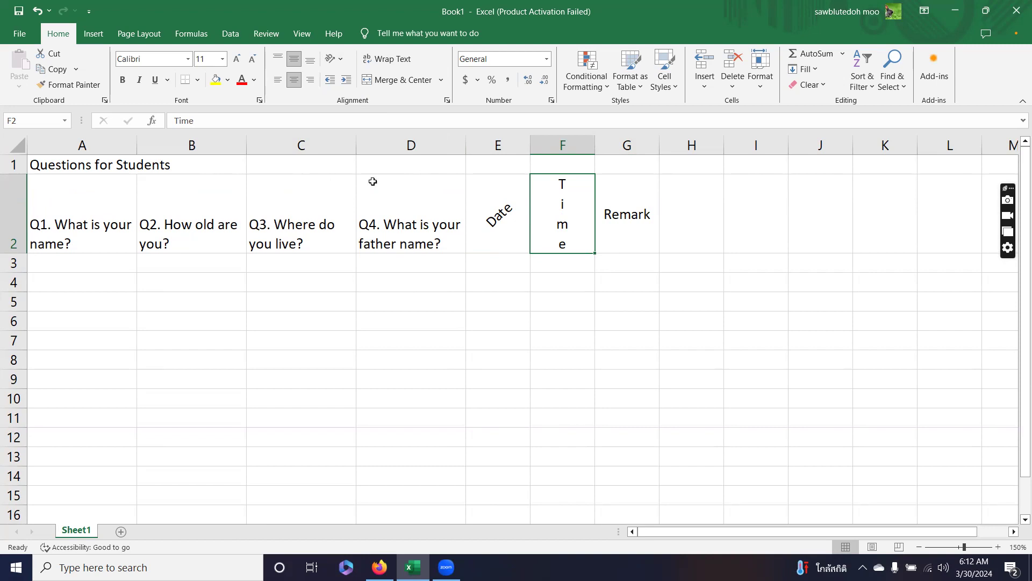
click(336, 60)
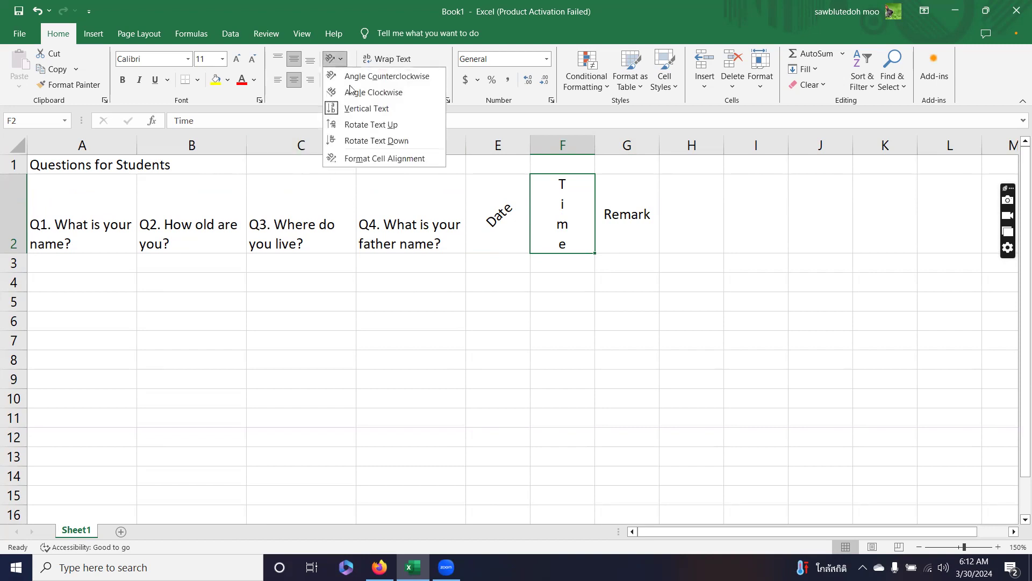
click(359, 125)
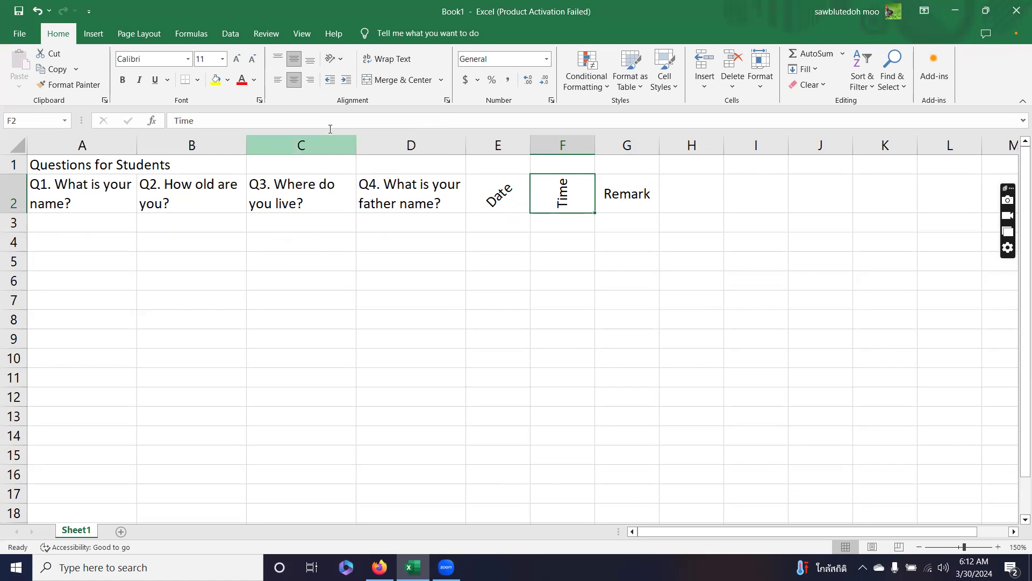
Step: Try Rotate Text Down on the Time heading in cell F2, dismiss the advertisement, and return the heading to Rotate Text Up
click(333, 59)
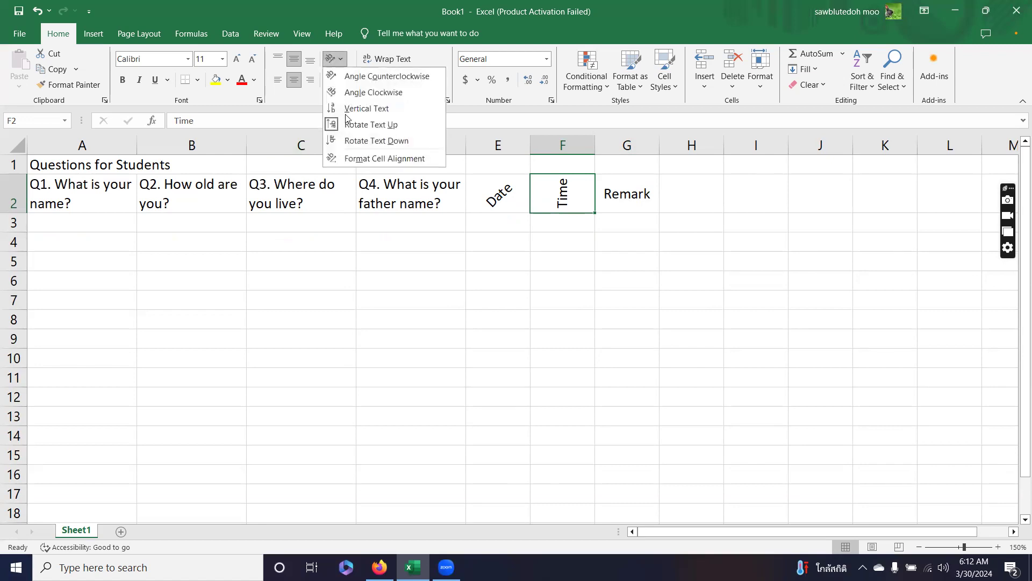
click(352, 141)
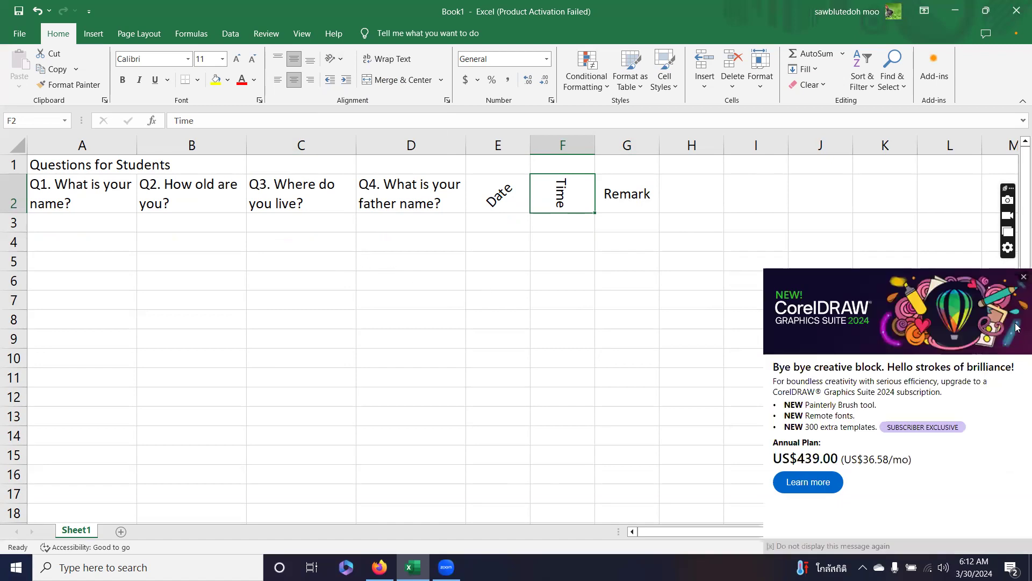
click(1020, 276)
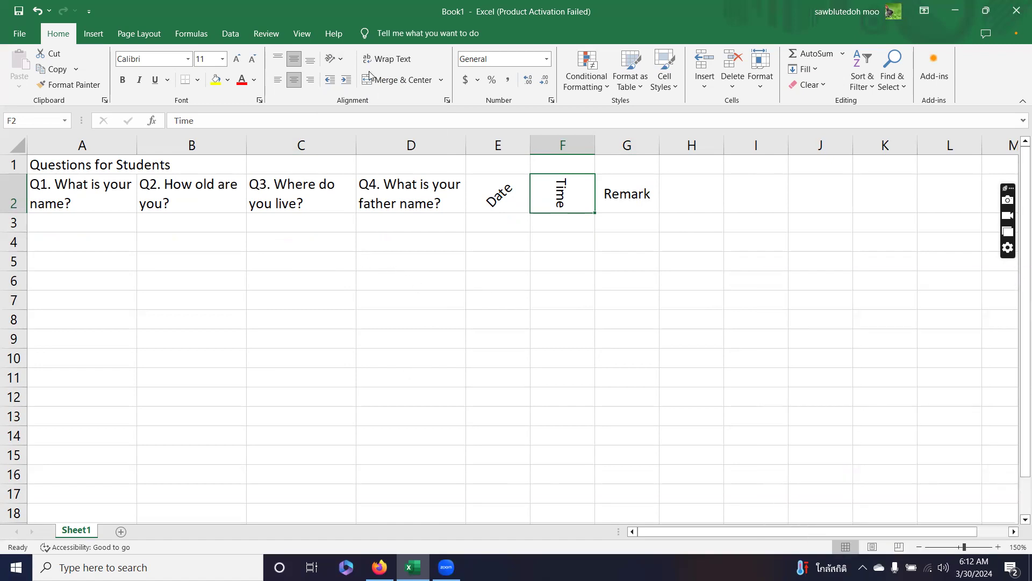
click(340, 61)
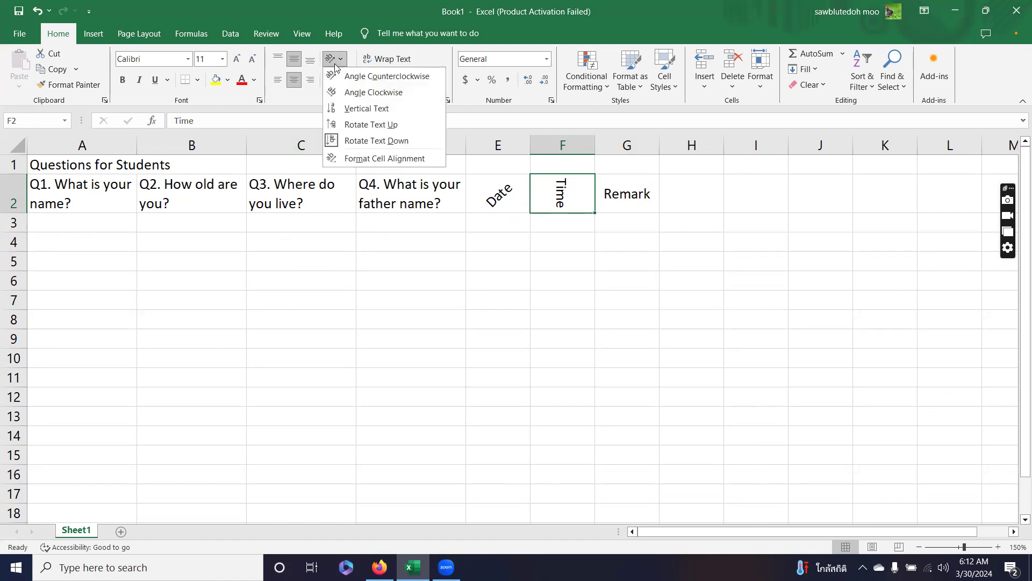
click(354, 125)
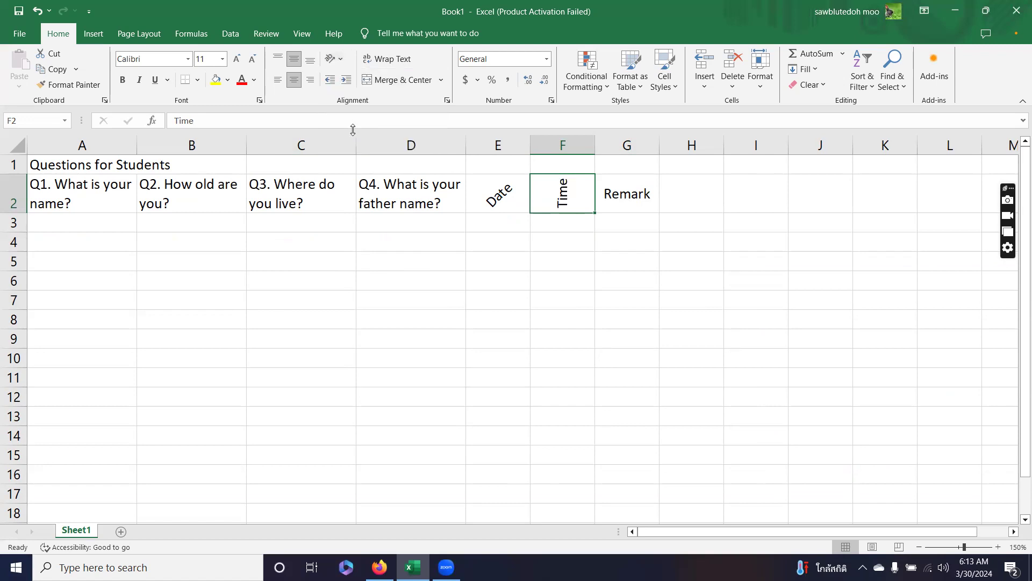
Step: Set the orientation of the Remark heading in cell G2 to Angle Clockwise
click(616, 204)
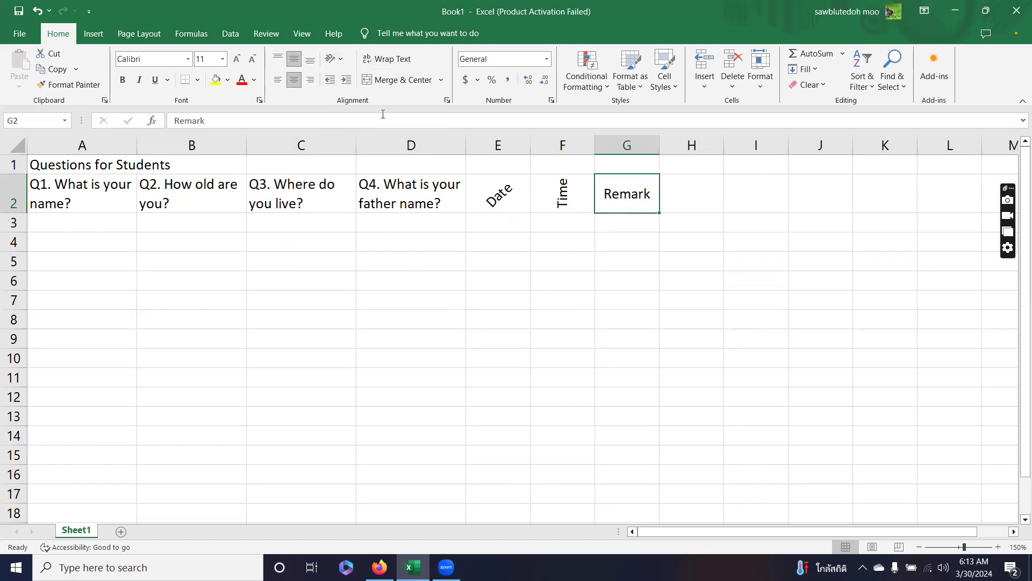
click(342, 59)
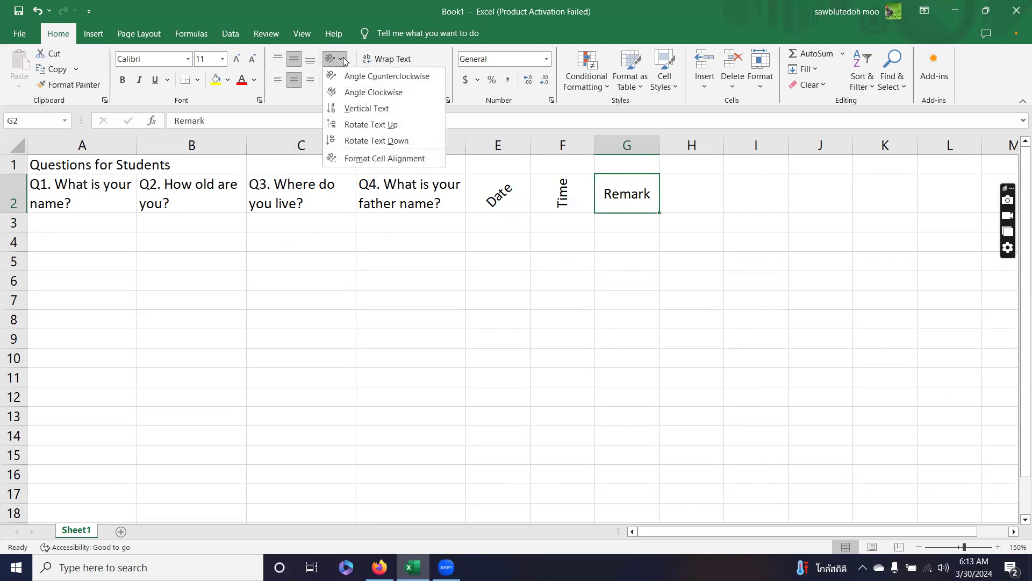
click(358, 96)
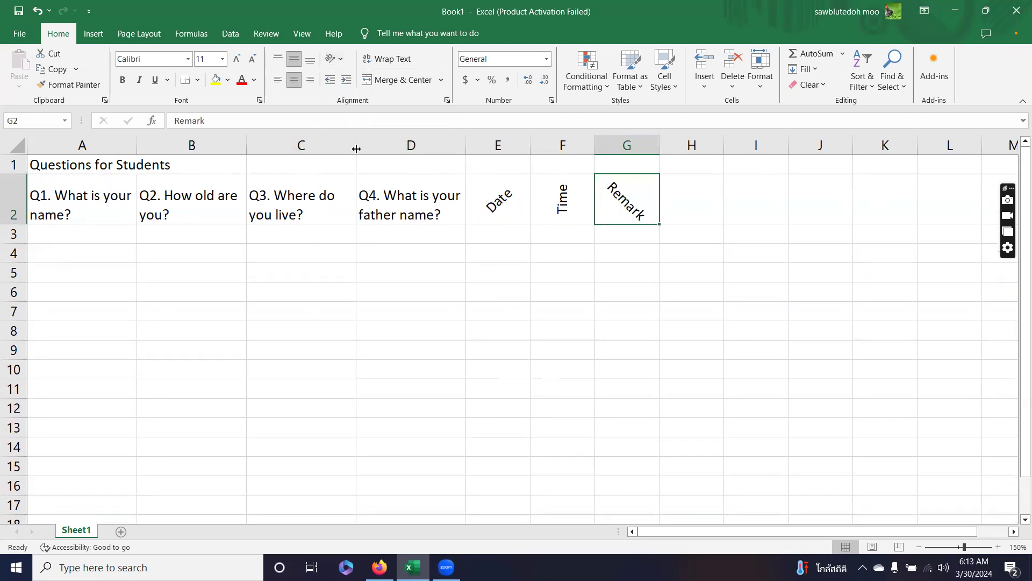
click(430, 373)
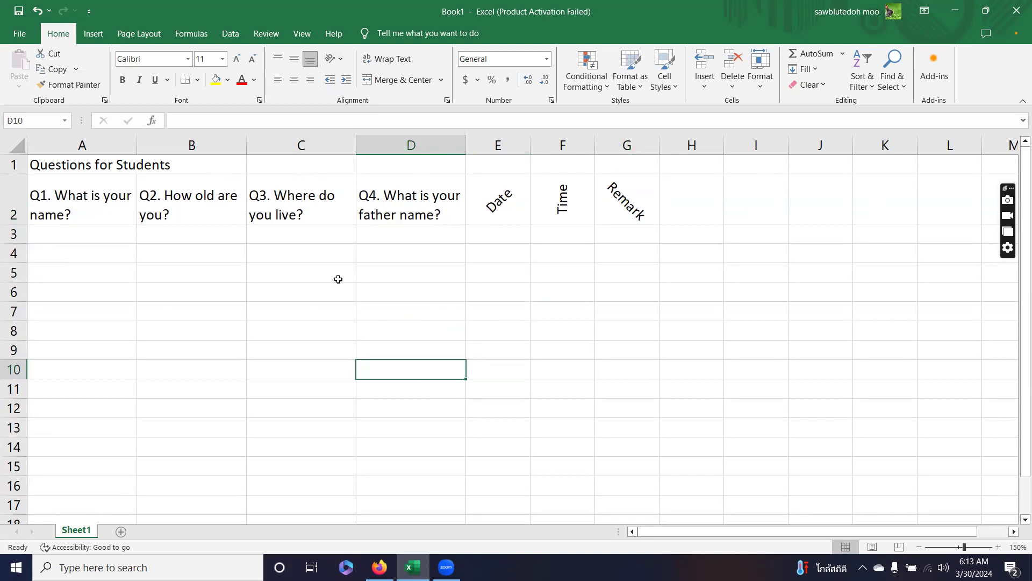
Step: Merge and center the "Questions for Students" title across cells A1:G1
drag(59, 165, 618, 160)
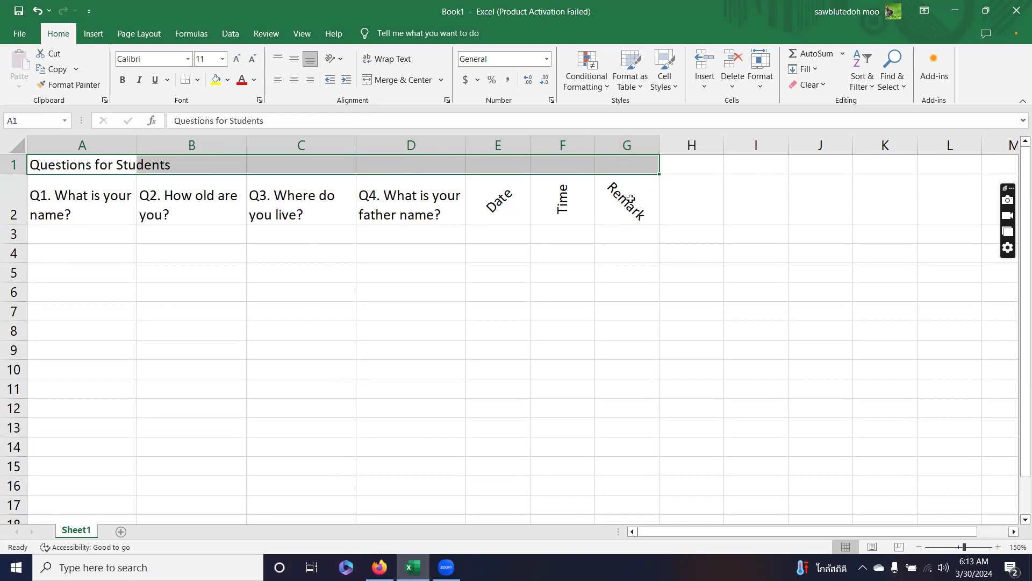
click(622, 257)
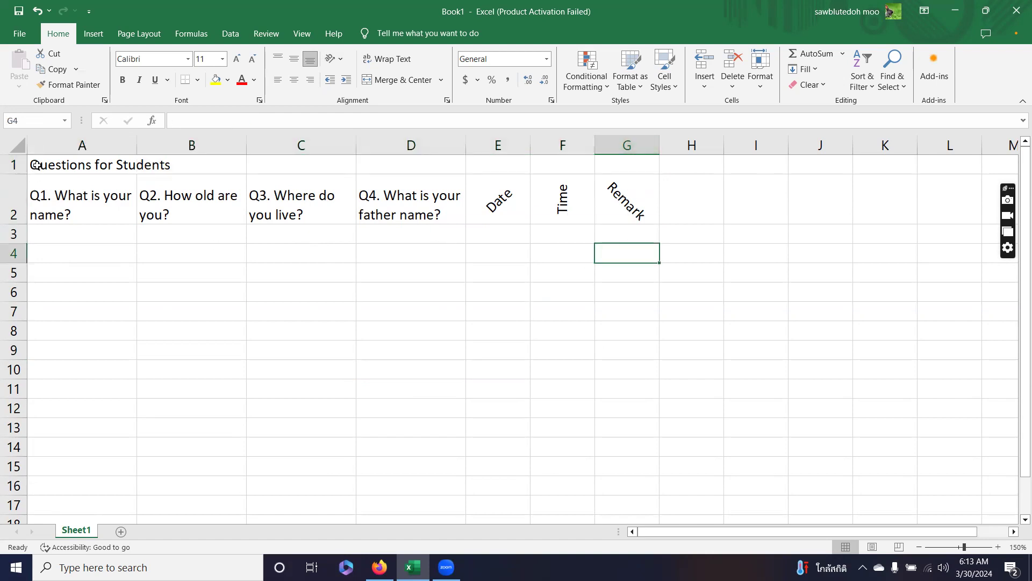
drag(36, 165, 615, 162)
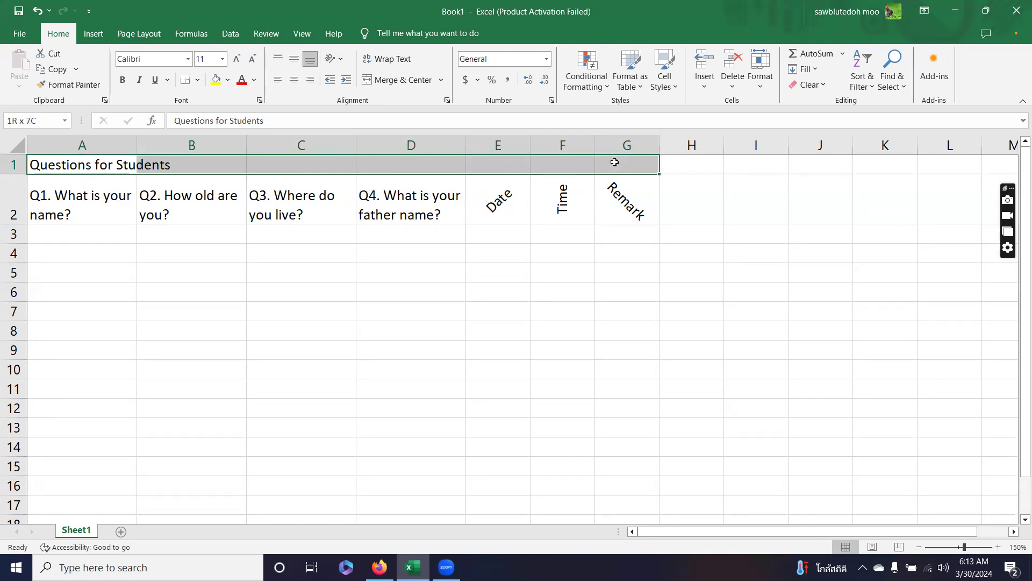
drag(615, 162, 614, 162)
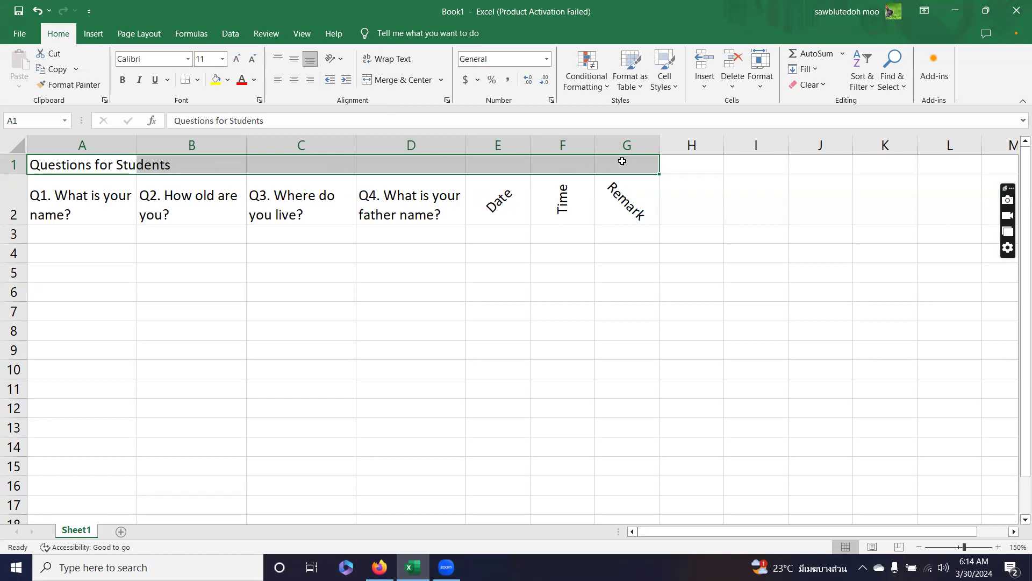
click(406, 81)
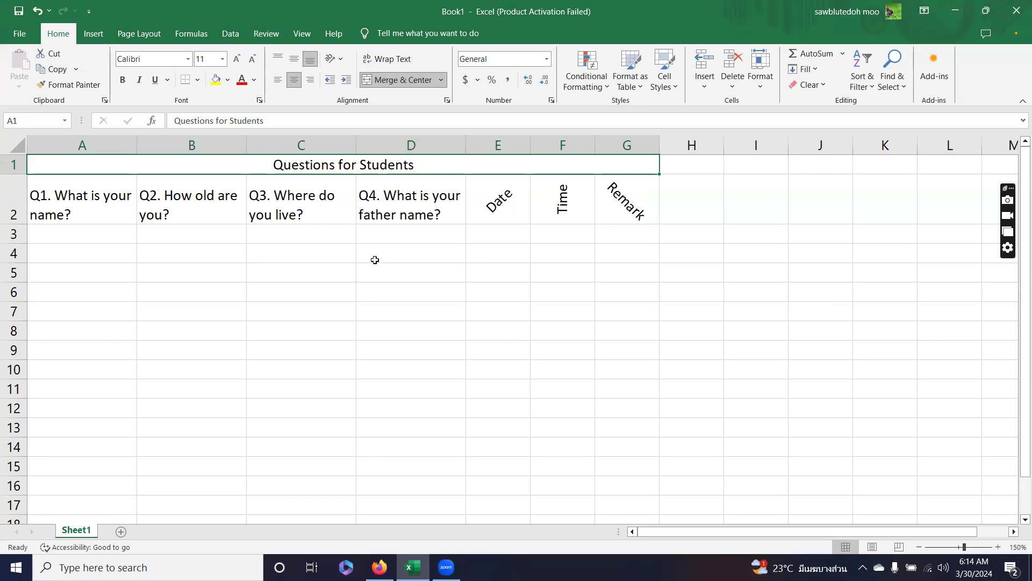
Step: Set the "Questions for Students" title to Times New Roman at size 16
click(154, 59)
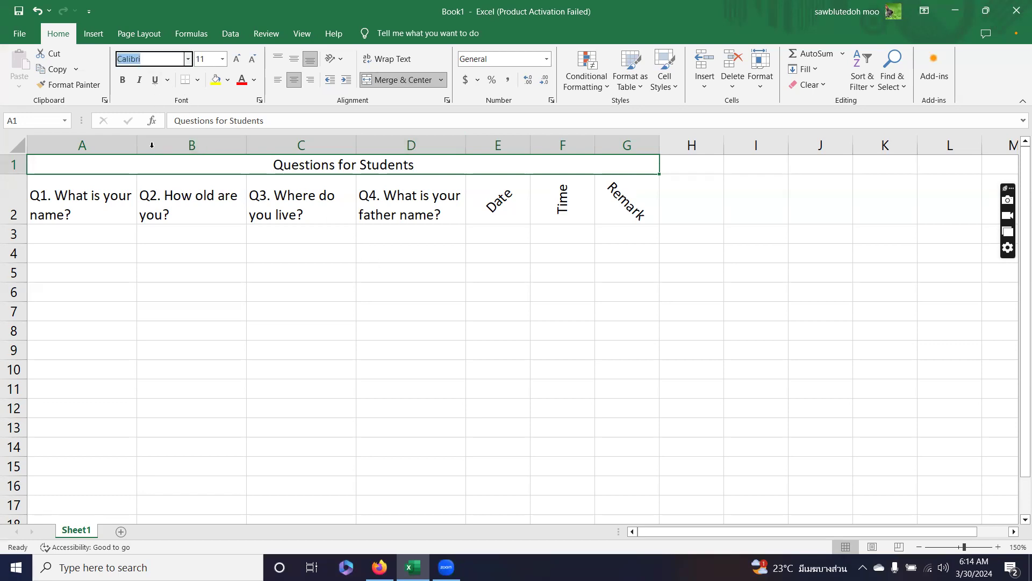
text(Times New Roman)
key(Return)
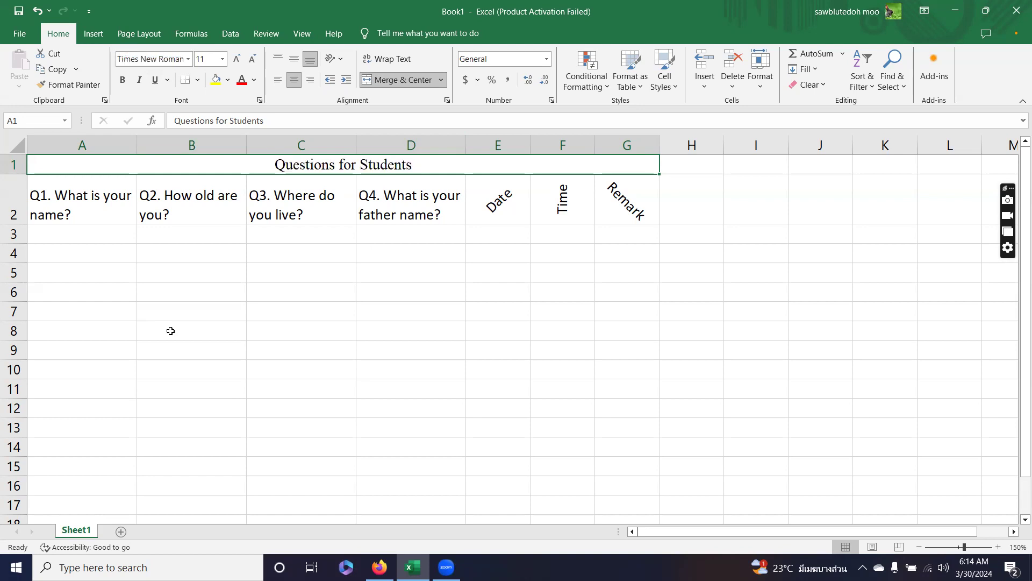
click(222, 61)
click(206, 149)
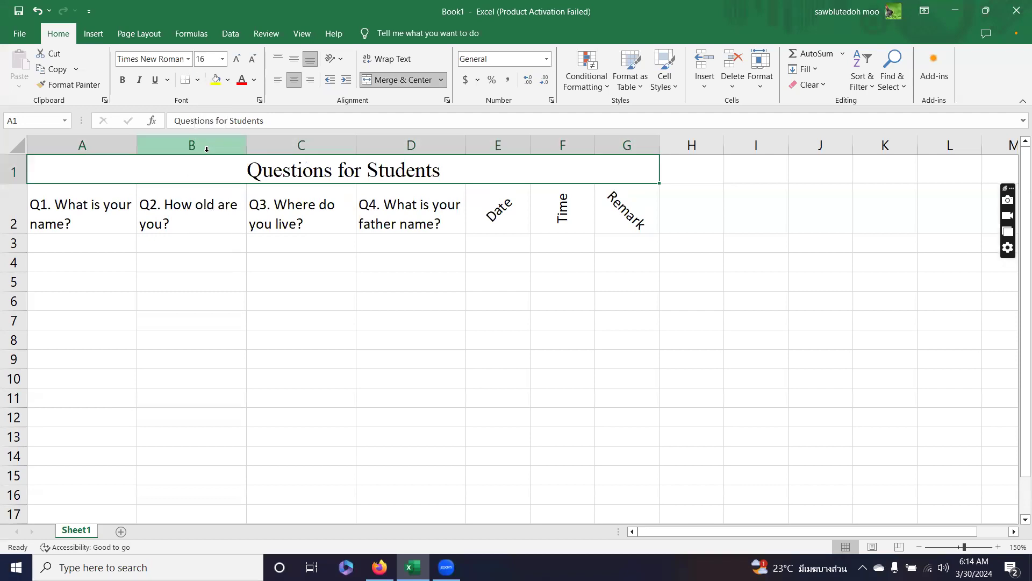
Step: Apply a single underline to the "Questions for Students" title in the merged first row
click(167, 79)
click(172, 93)
click(333, 290)
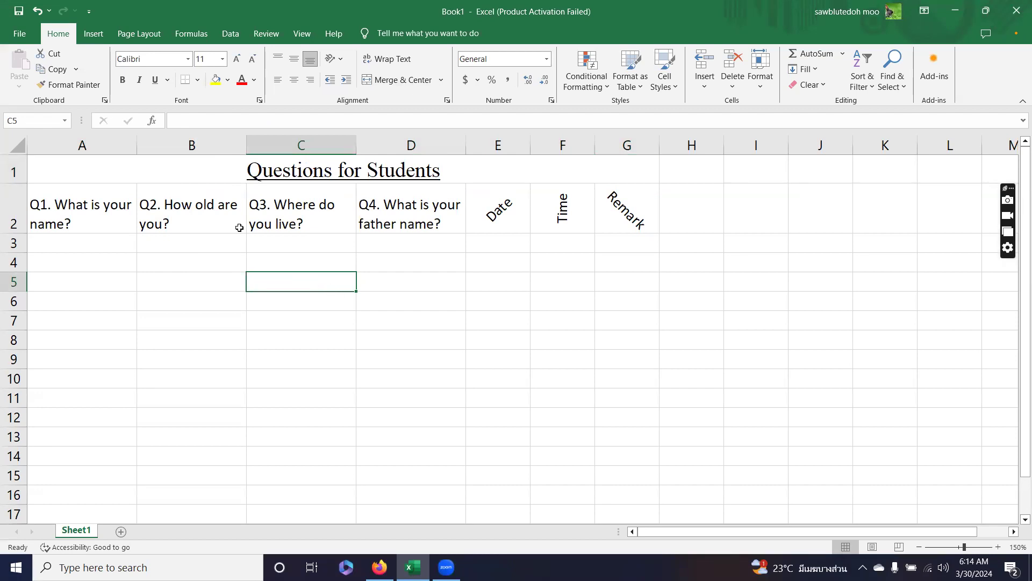
Step: Align the row 2 headings in cells A2:G2 to the middle vertically and center them horizontally
drag(112, 208, 457, 200)
drag(541, 198, 629, 204)
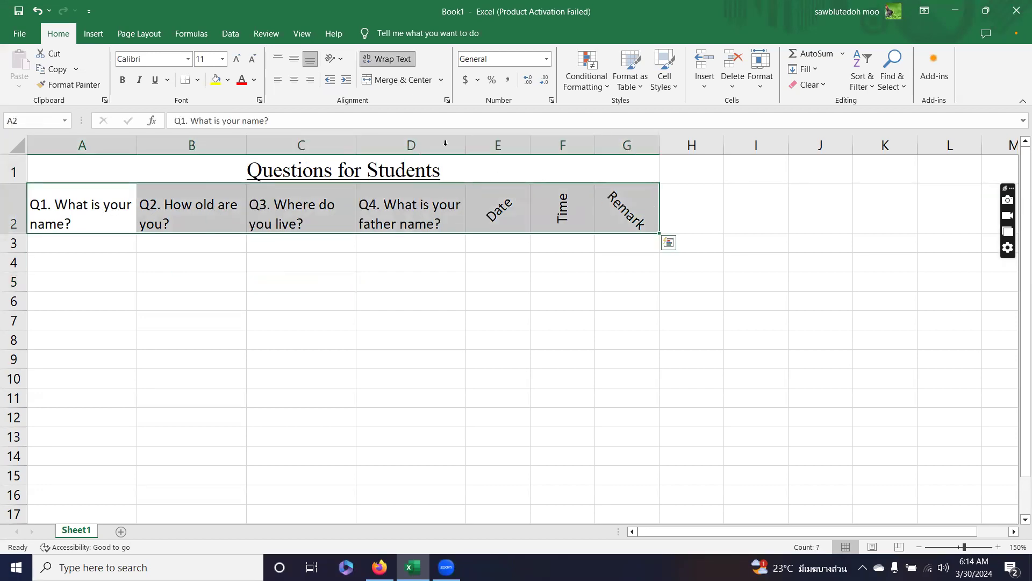
click(295, 60)
click(295, 84)
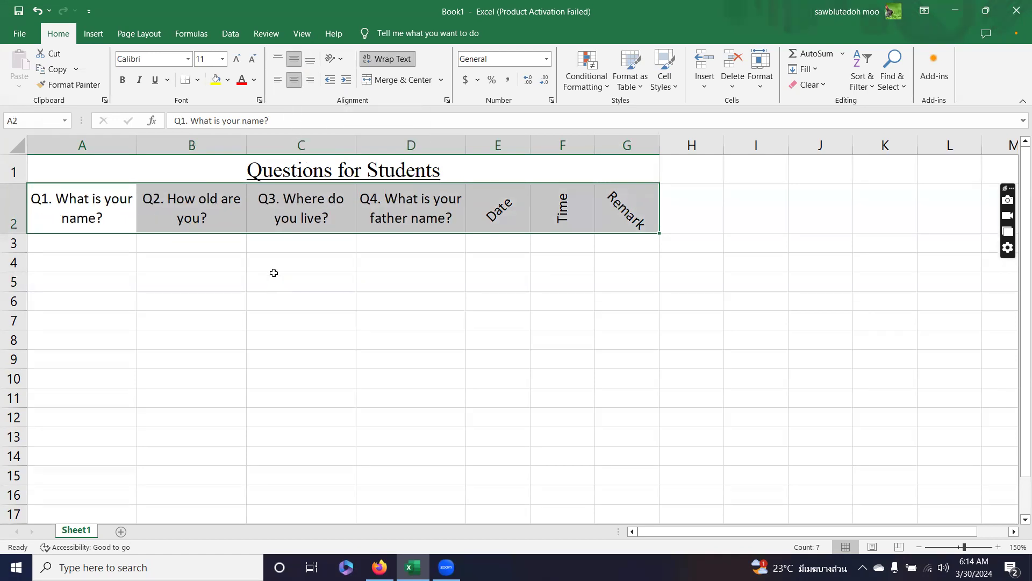
click(270, 321)
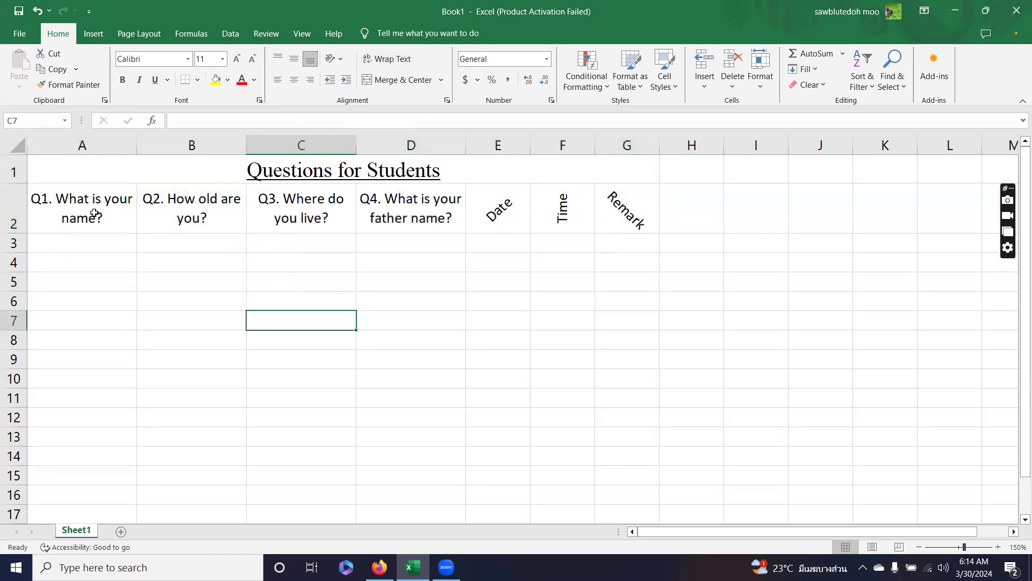
Step: Left-align the four question headings in cells A2:D2
drag(68, 210, 378, 188)
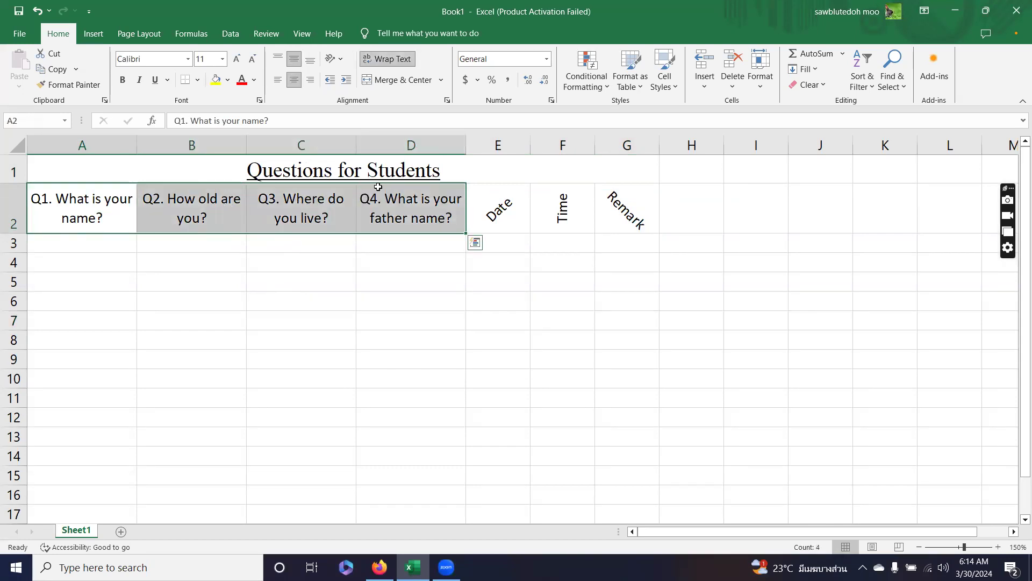
click(278, 81)
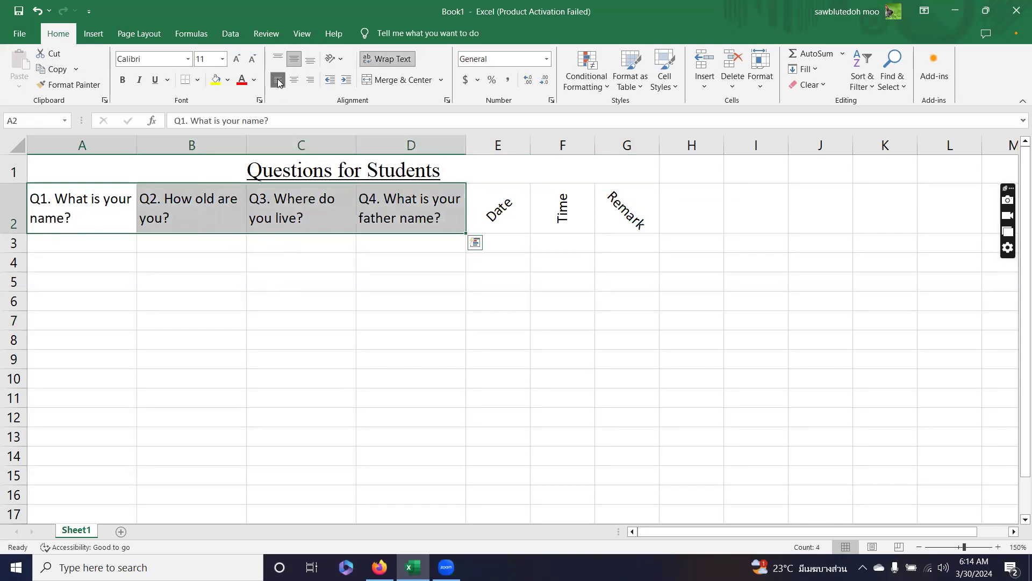
click(260, 325)
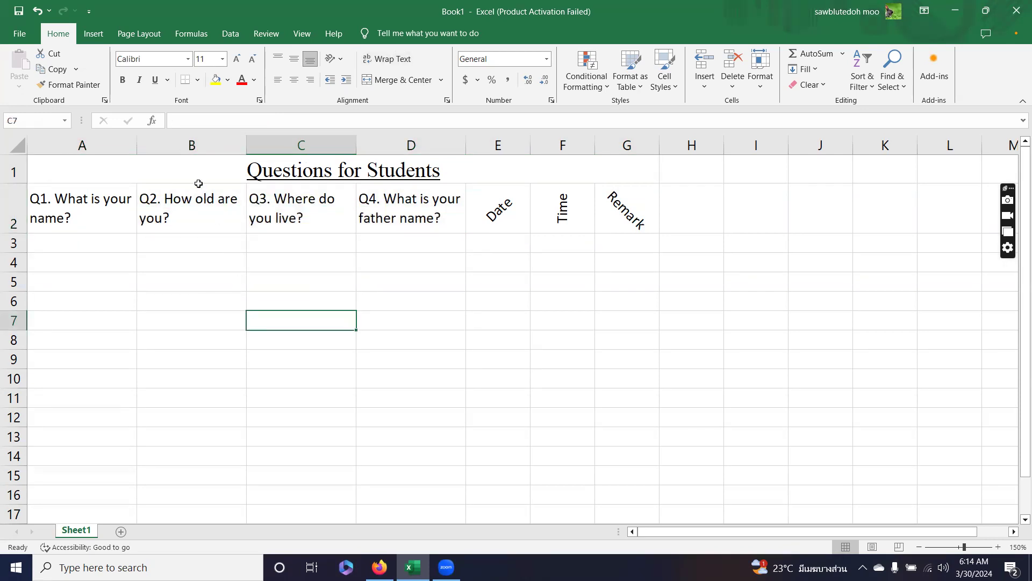
Step: Apply a double-line outline border and thin solid inside borders to the table range A1:G9
drag(187, 181, 210, 358)
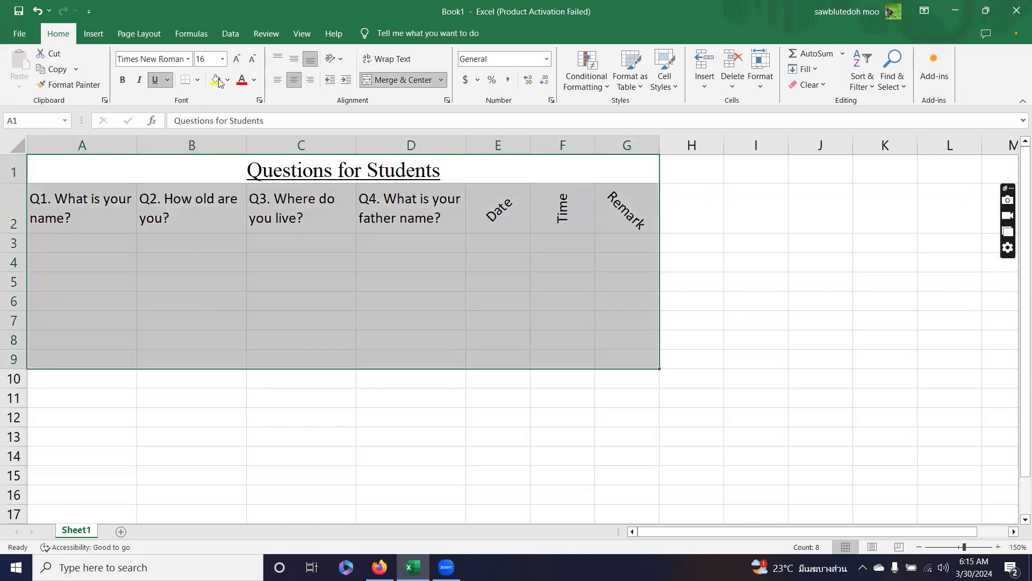
click(197, 80)
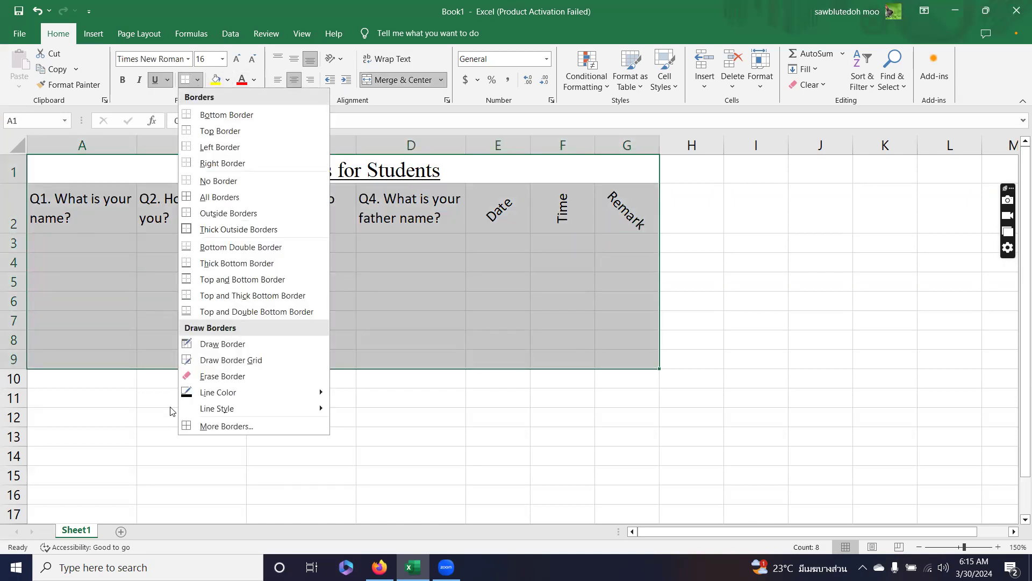
click(226, 426)
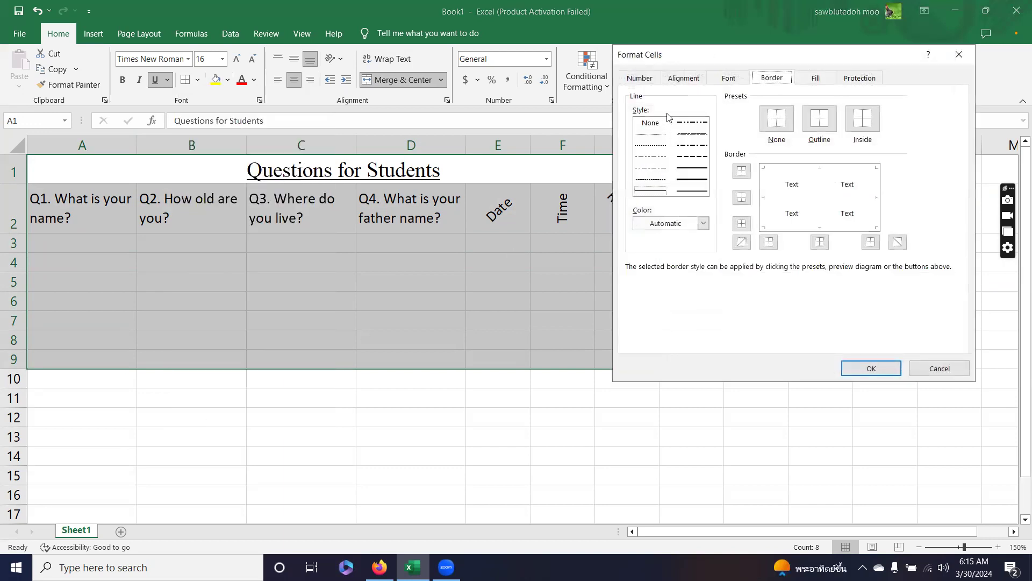
drag(691, 58, 447, 105)
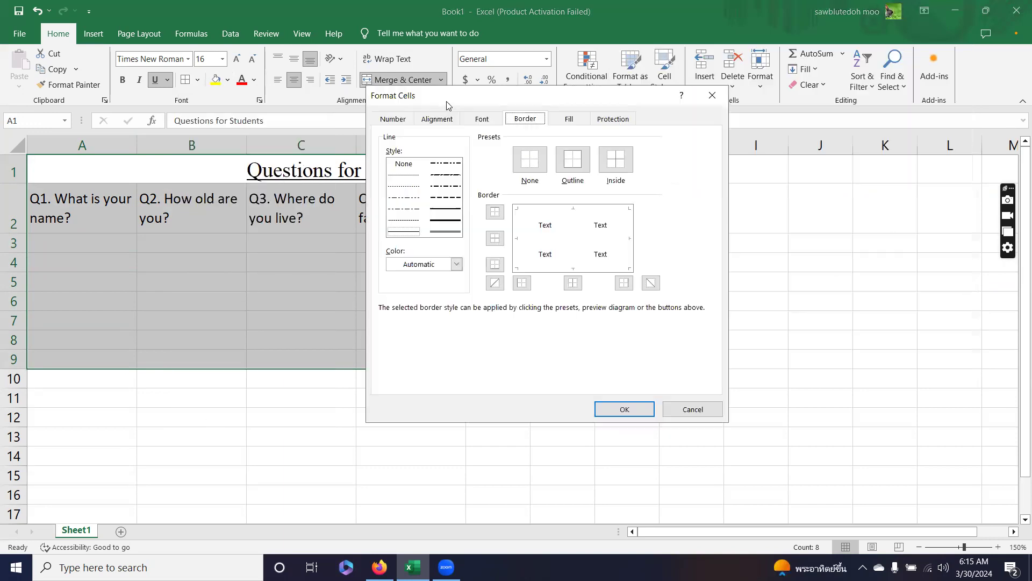
click(445, 232)
click(574, 159)
click(404, 231)
click(625, 163)
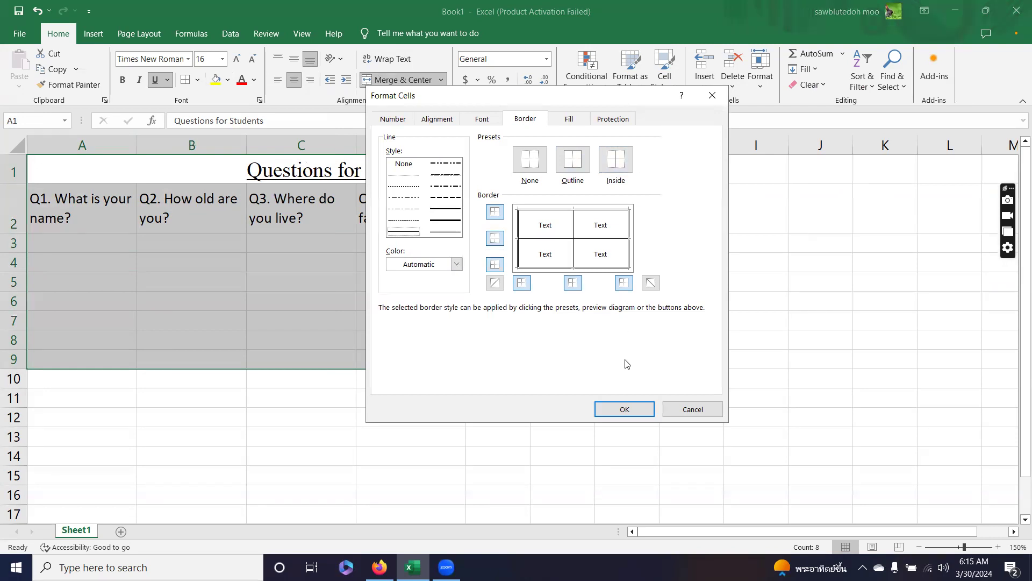
click(630, 411)
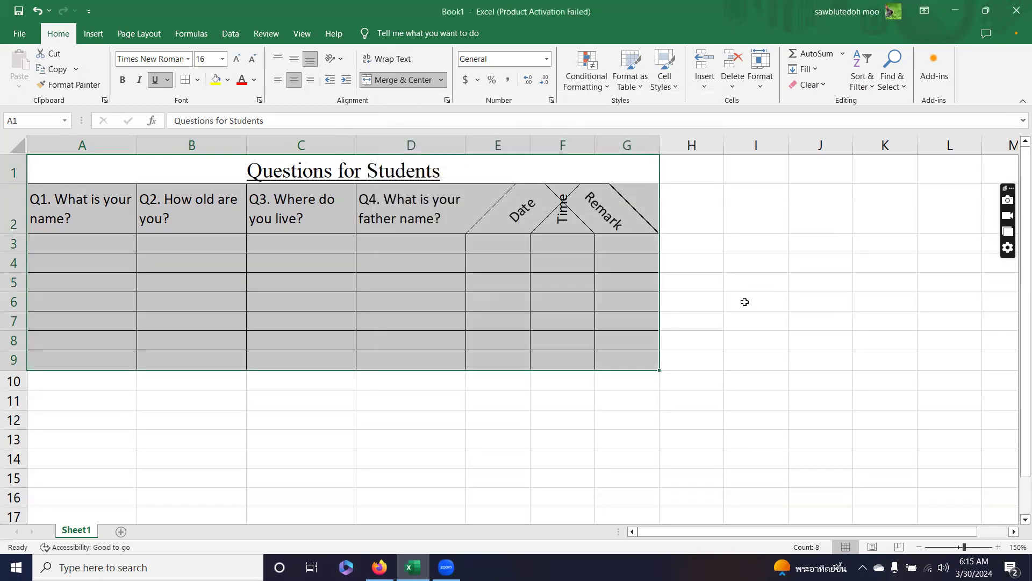
click(750, 284)
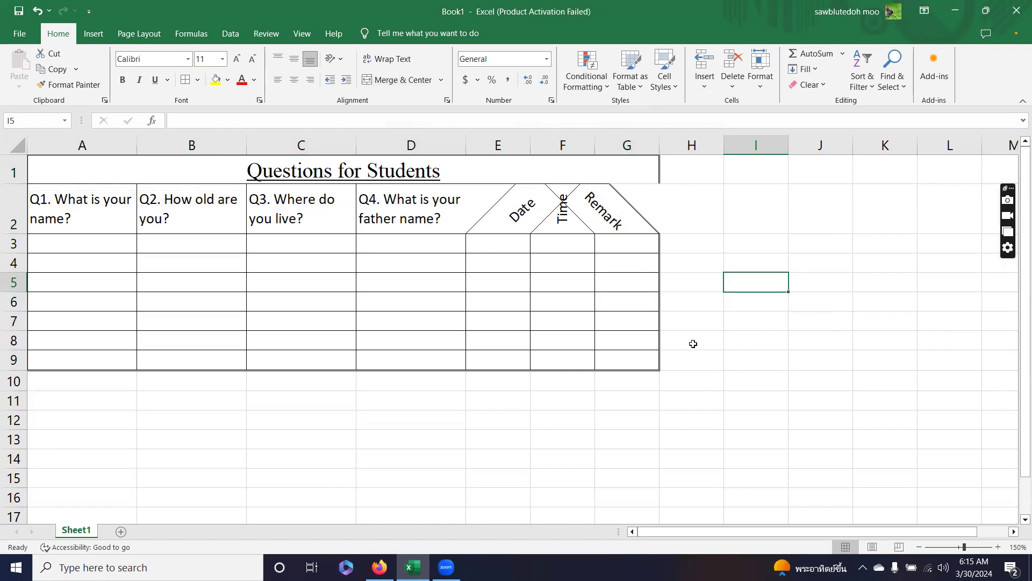
click(522, 204)
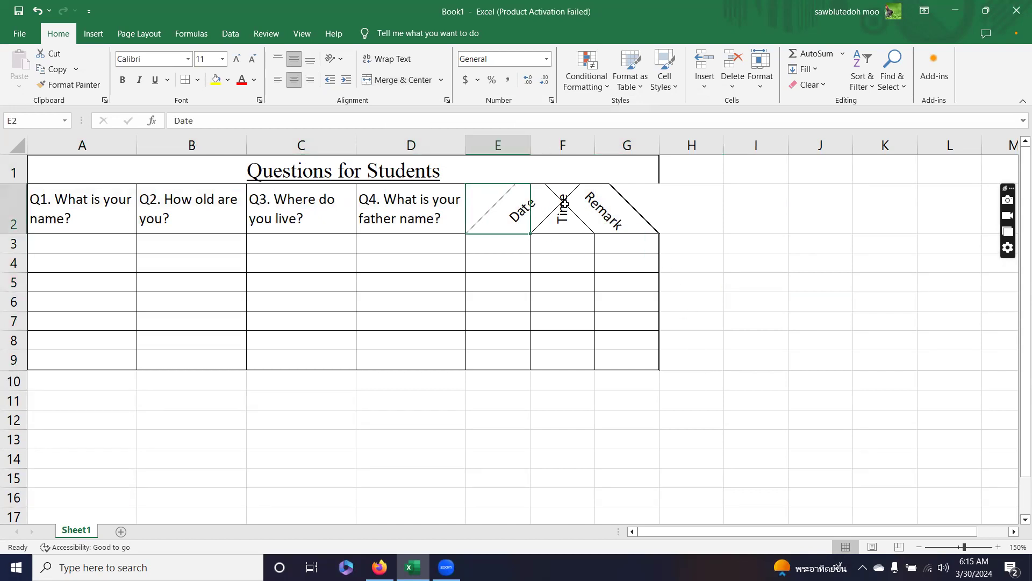
click(565, 204)
click(601, 207)
click(537, 208)
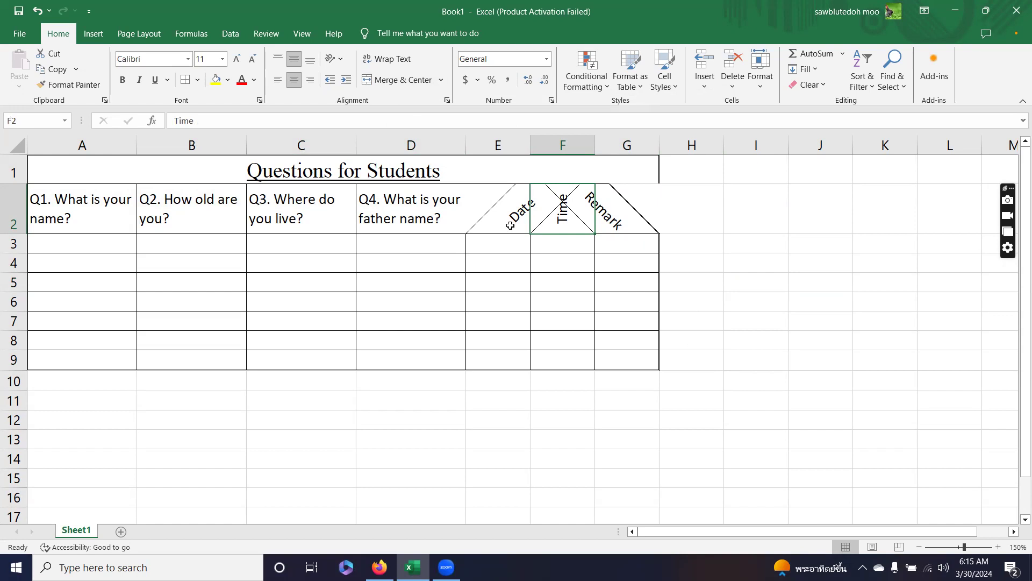
click(598, 275)
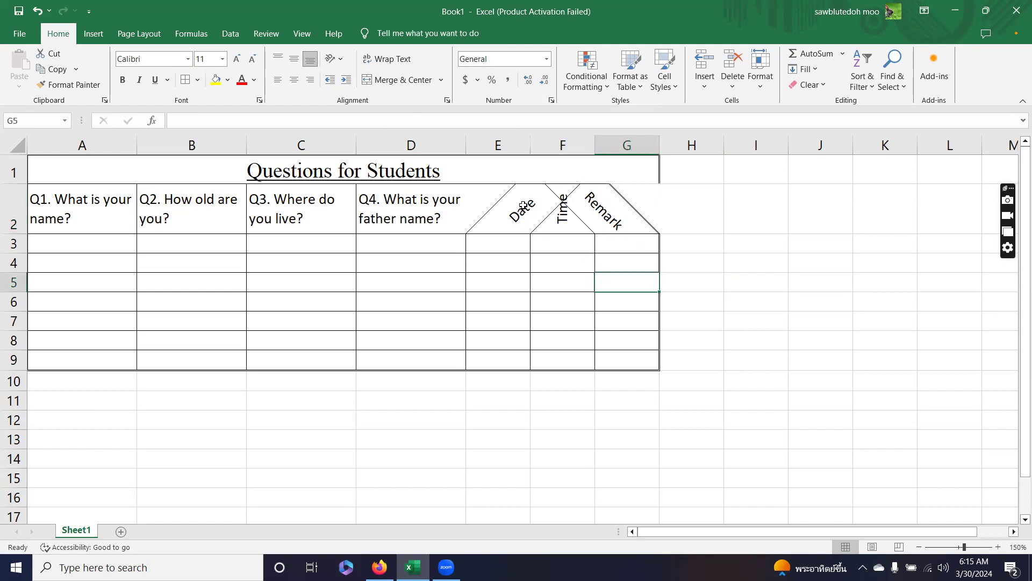
Step: Try Wrap Text on the Date heading in cell E2, switch it back off, and remove the heading's Angle Counterclockwise orientation
click(523, 205)
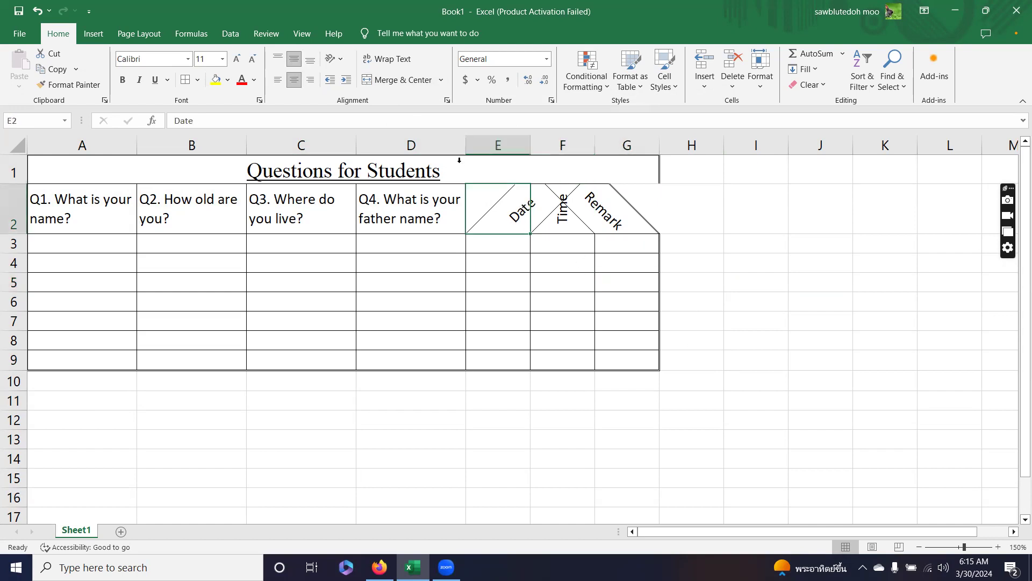
click(386, 61)
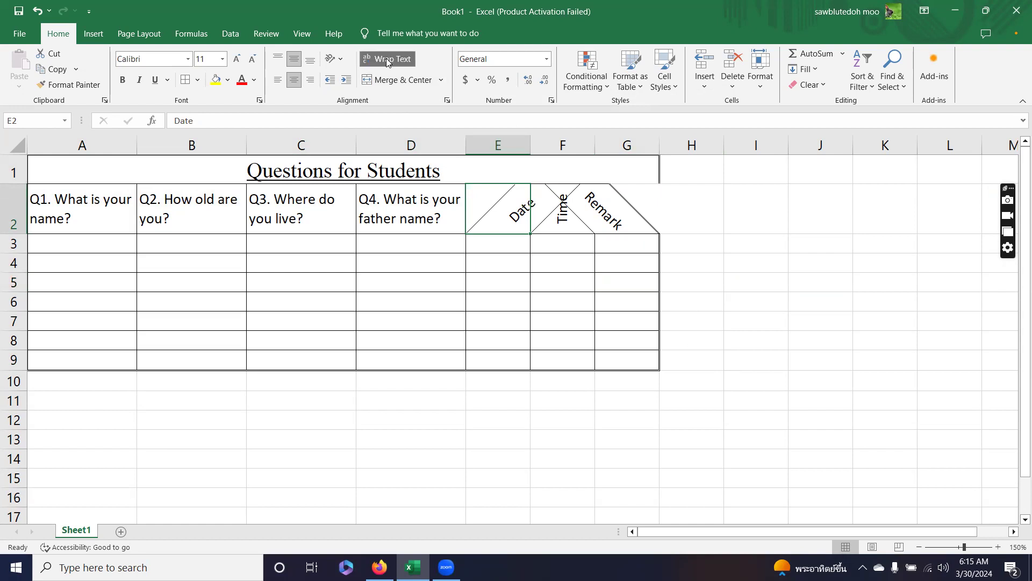
click(386, 62)
click(342, 62)
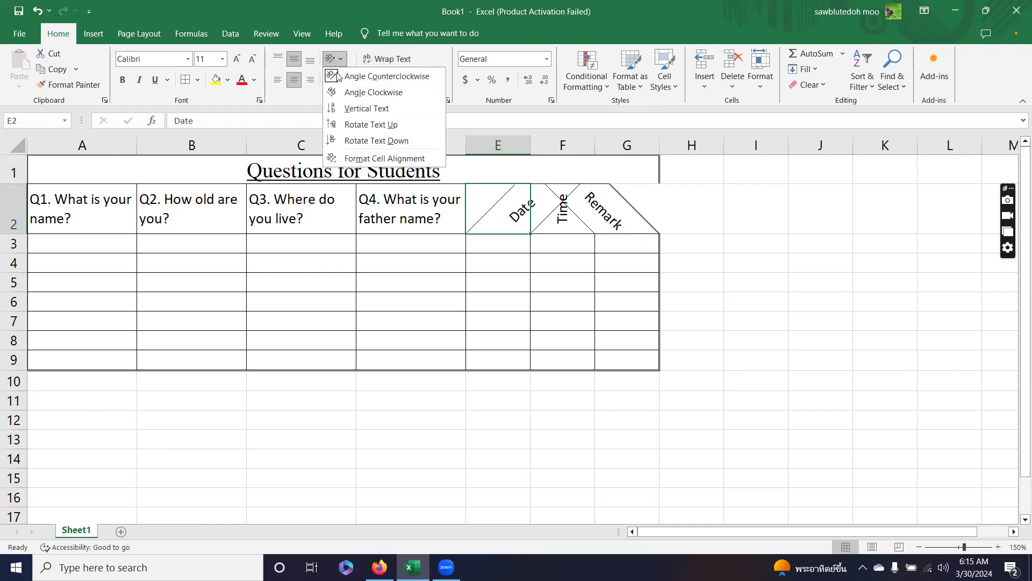
click(340, 76)
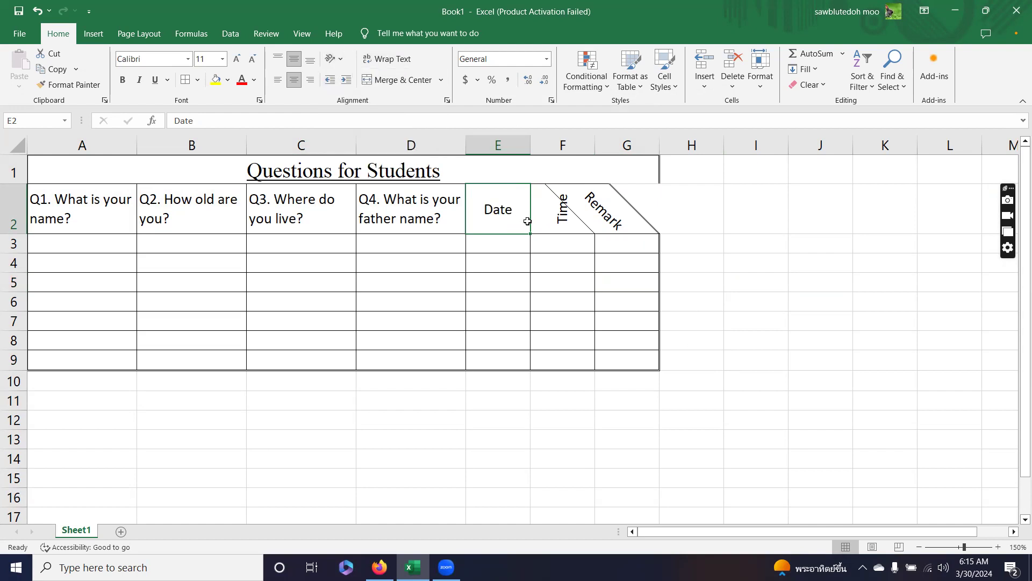
Step: Remove the Angle Clockwise orientation from the Remark heading in cell G2
click(548, 216)
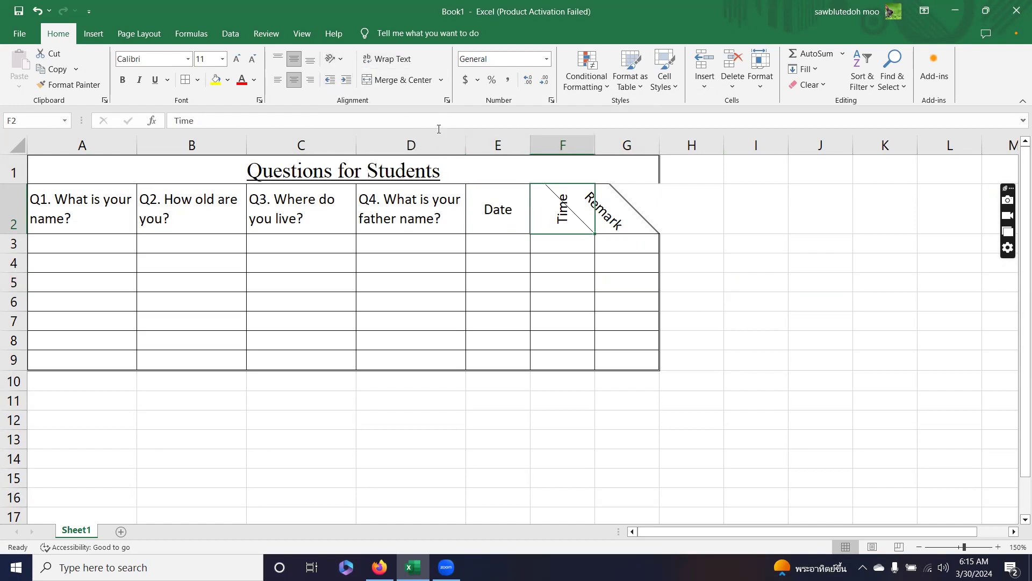
click(620, 219)
click(333, 59)
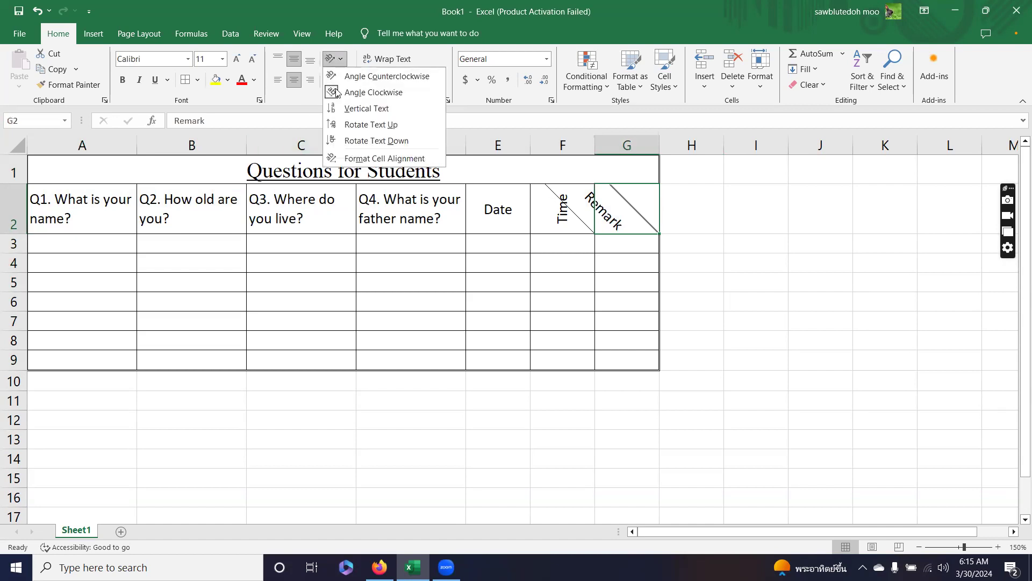
click(332, 93)
click(503, 316)
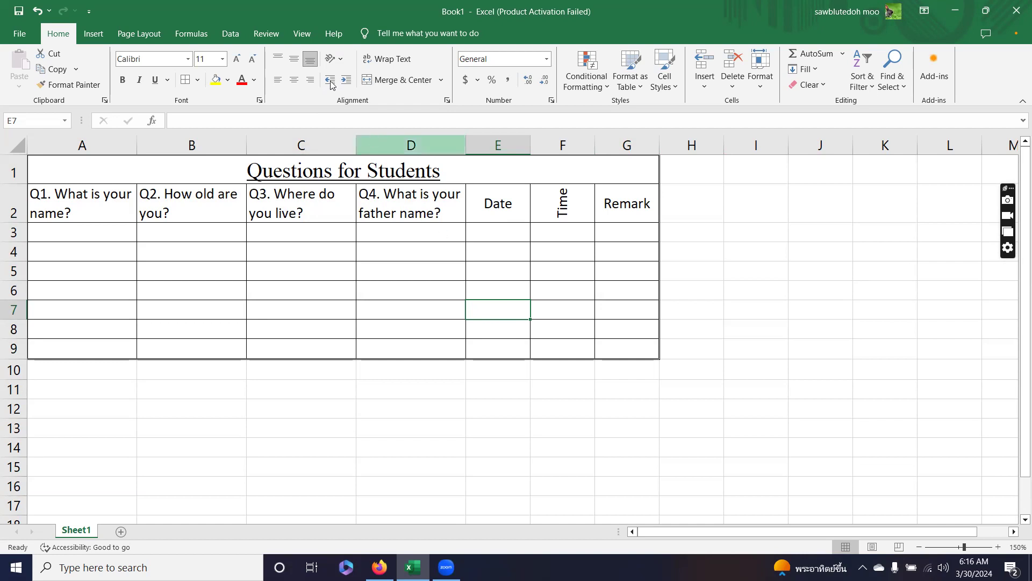
Step: Try the Angle Counterclockwise orientation on the Date heading in cell E2
click(523, 202)
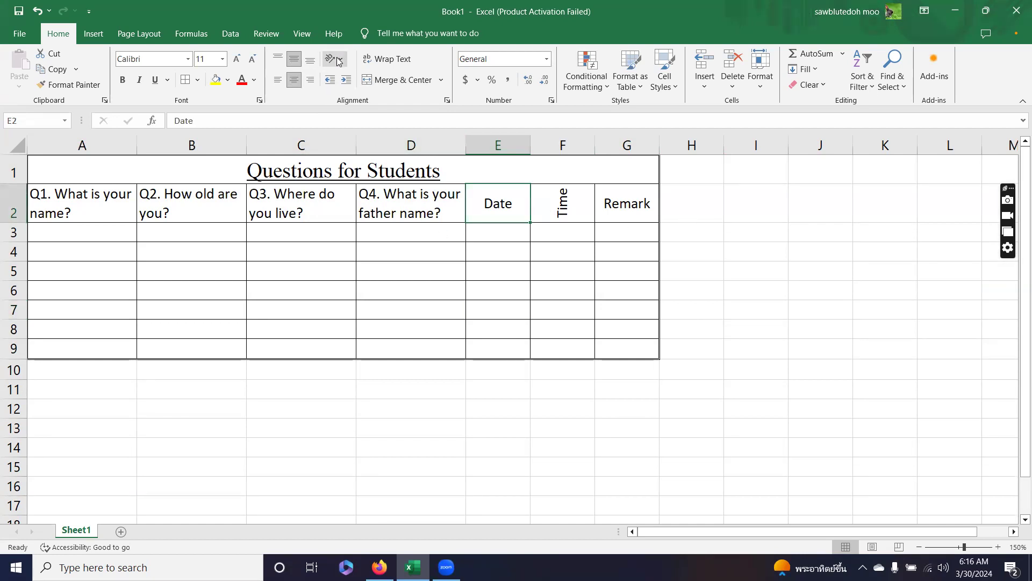
click(333, 58)
click(345, 81)
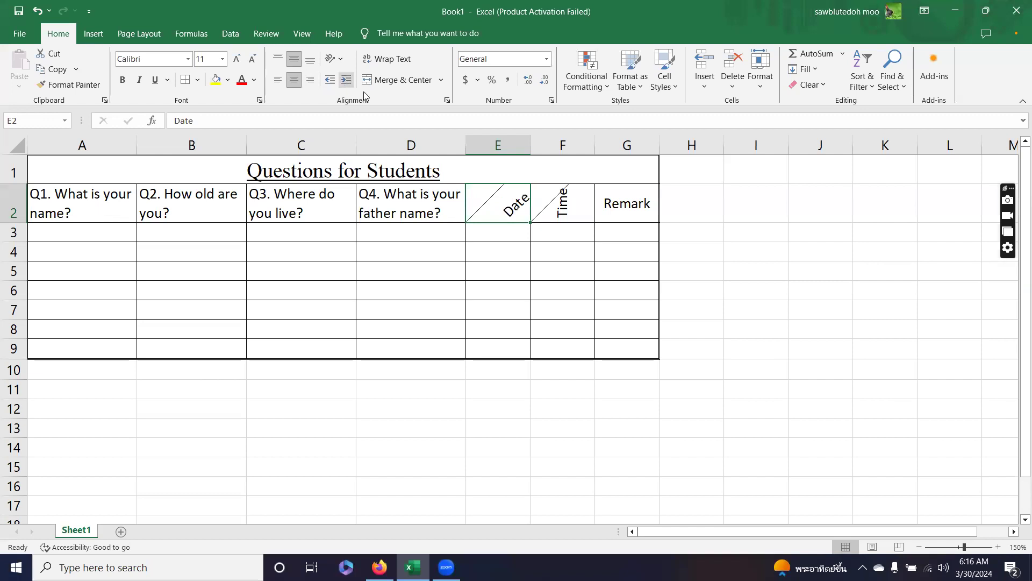
click(506, 246)
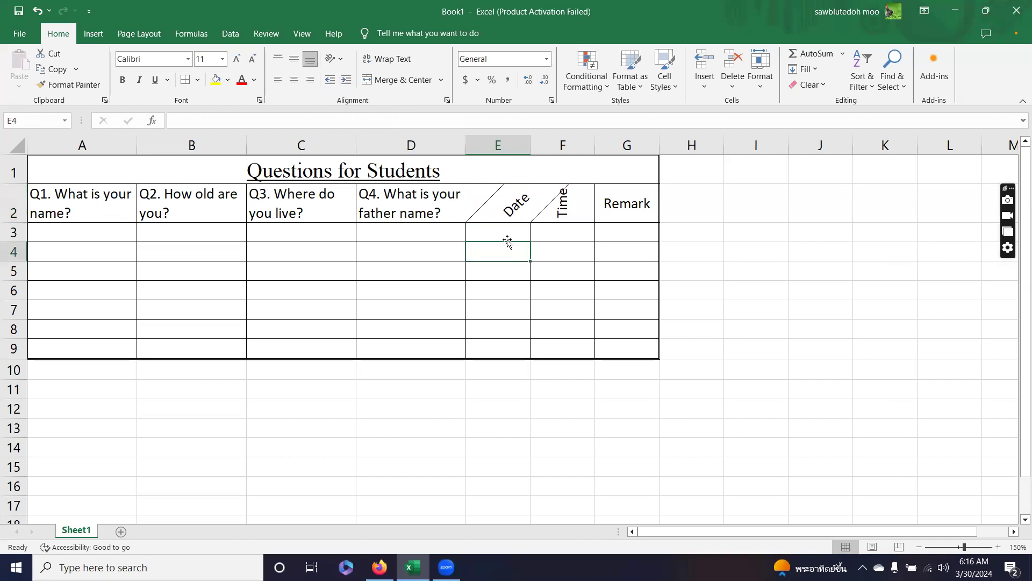
Step: View the border settings of the Date heading in cell E2 and close them without changes
click(512, 203)
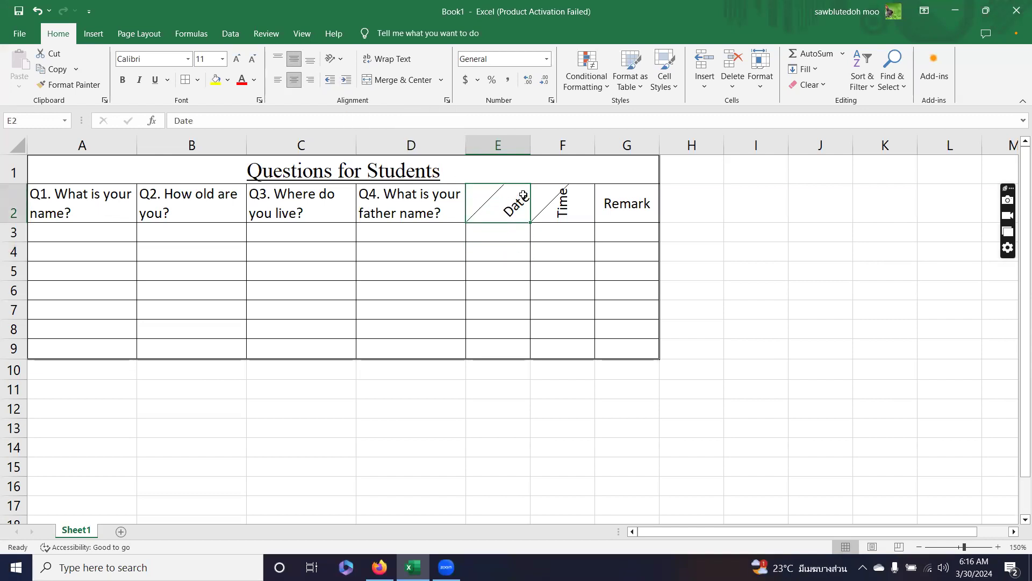
click(197, 82)
click(205, 427)
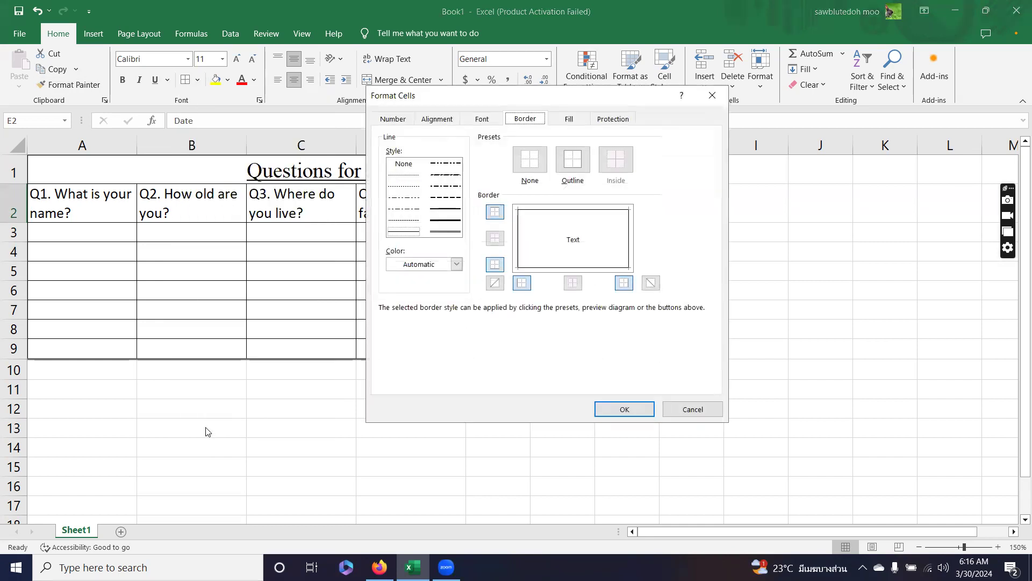
click(712, 95)
click(511, 273)
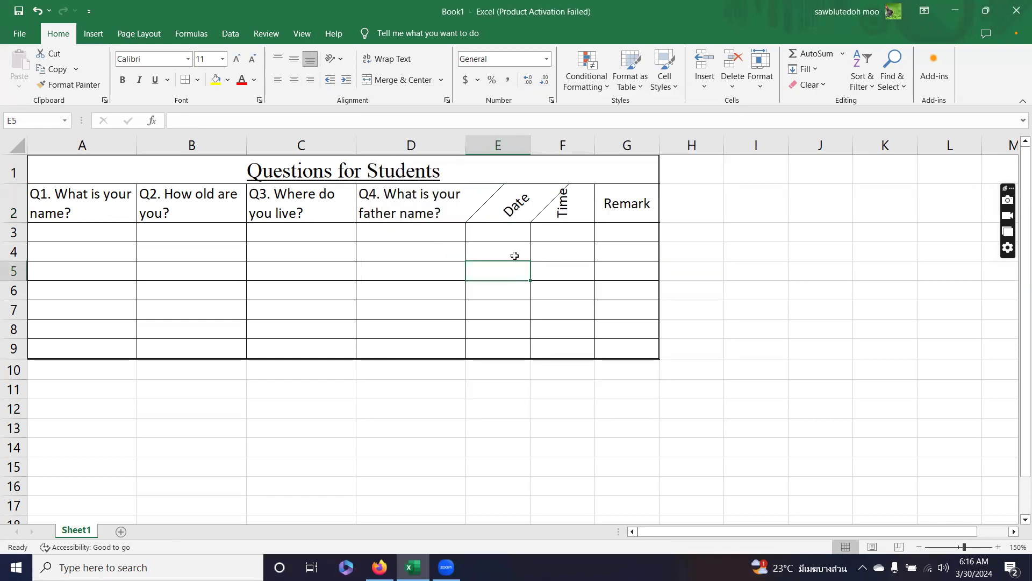
Step: Switch the Angle Counterclockwise orientation of the Date heading in cell E2 back off
click(510, 211)
click(334, 58)
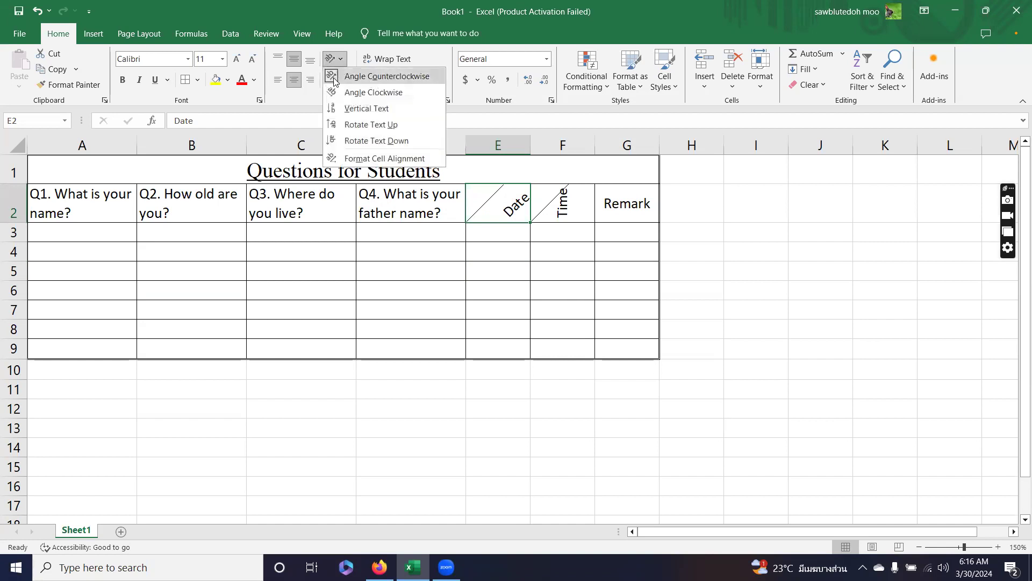
click(333, 80)
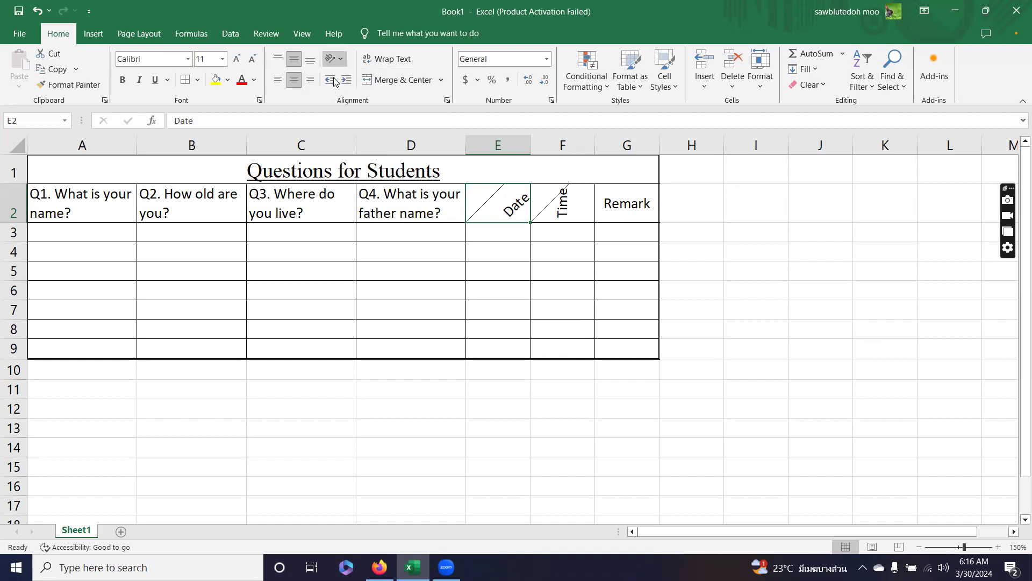
click(440, 279)
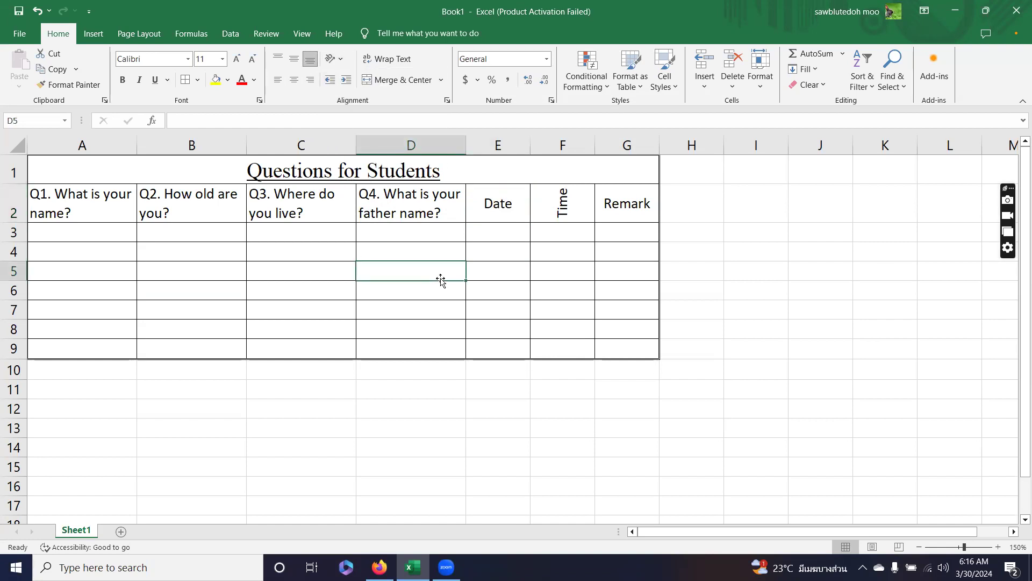
Step: Review the text wrapping of the Q2 heading in cell B2 and the orientation options of the Time heading in cell F2
click(402, 282)
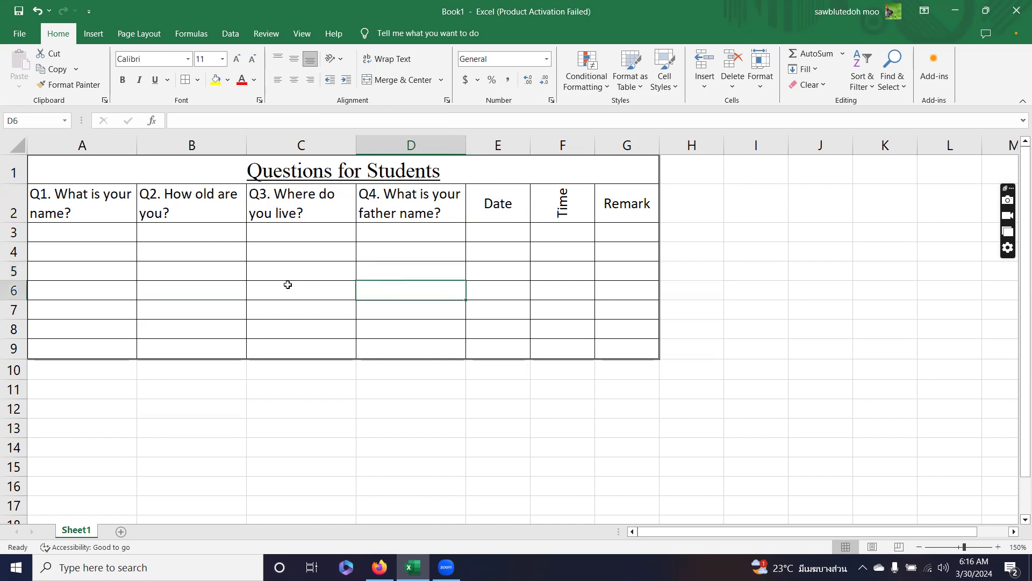
click(288, 284)
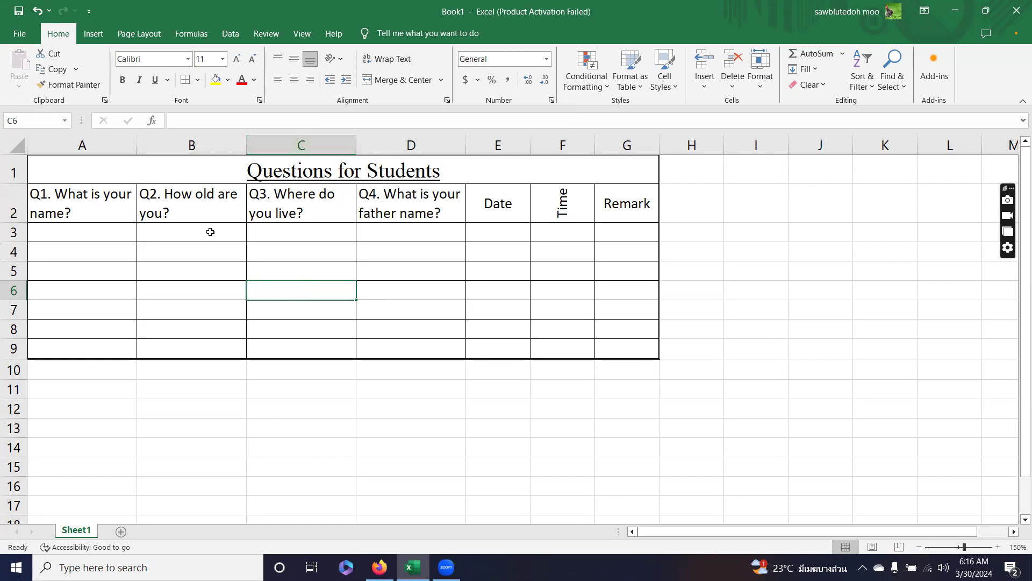
click(215, 209)
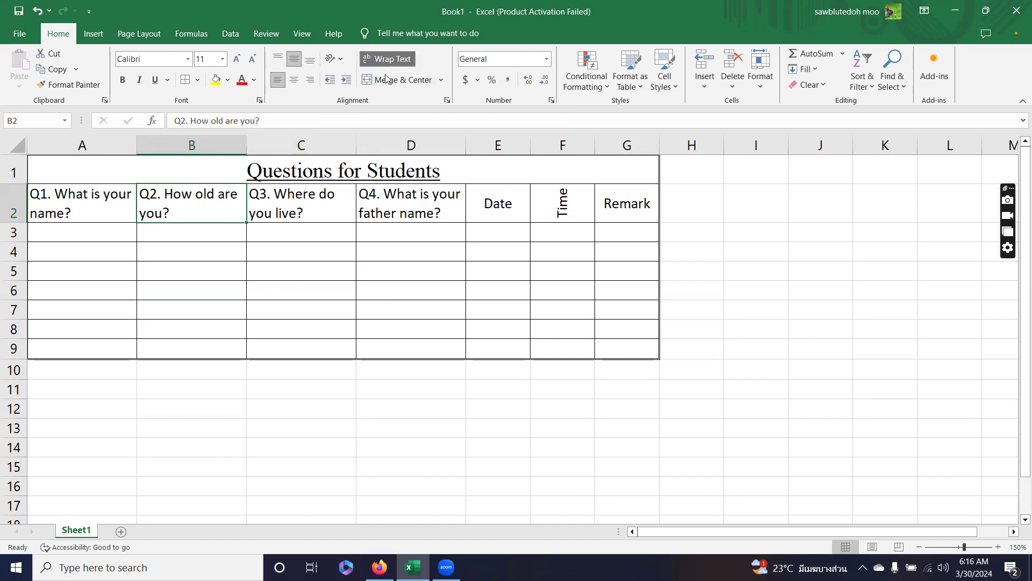
click(428, 249)
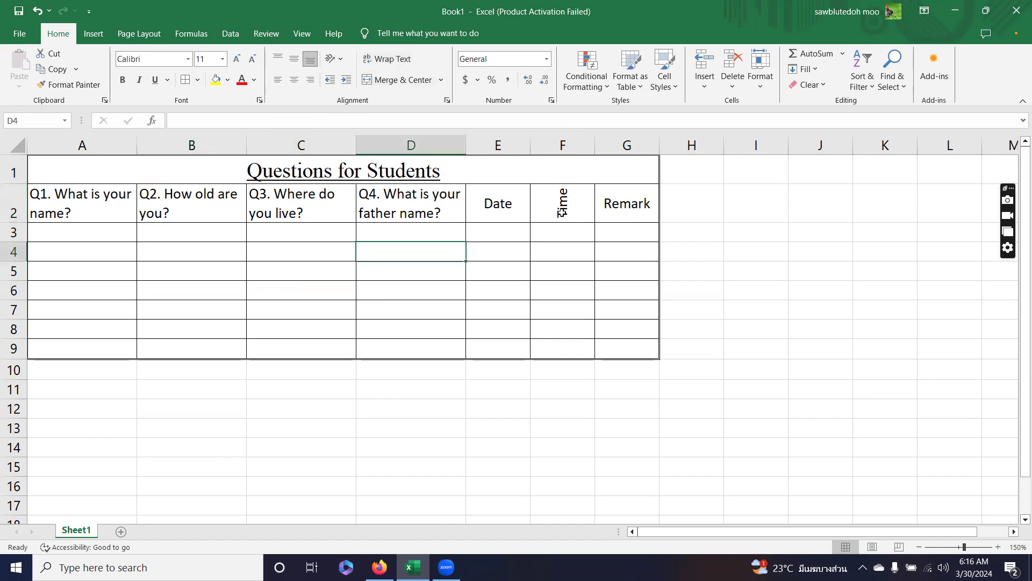
click(562, 213)
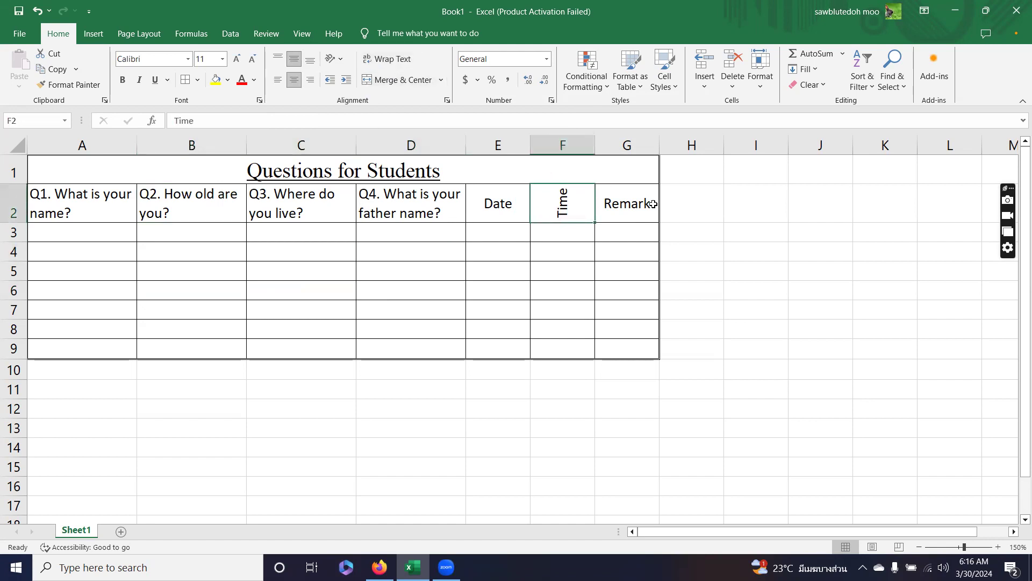
click(338, 60)
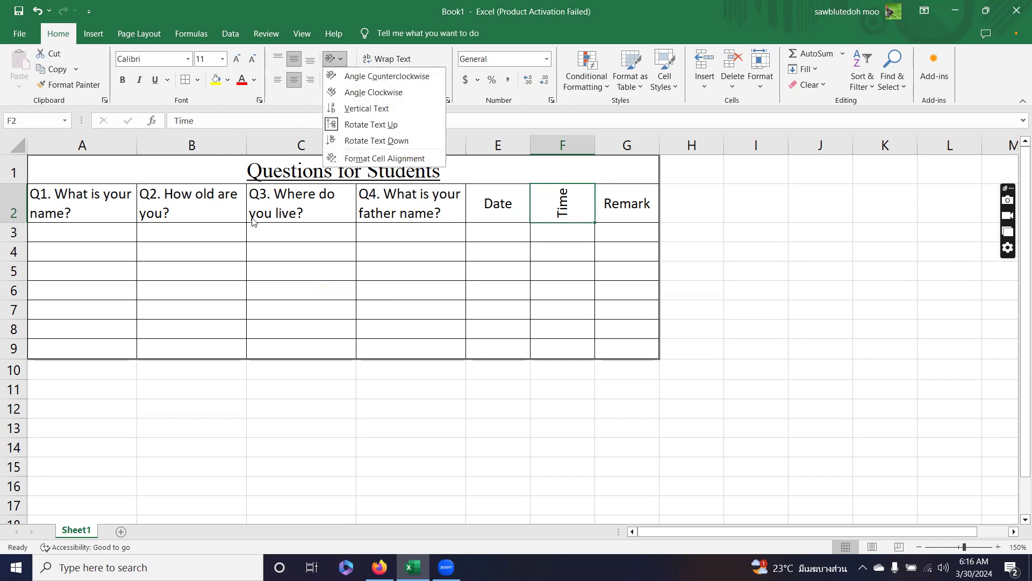
click(277, 303)
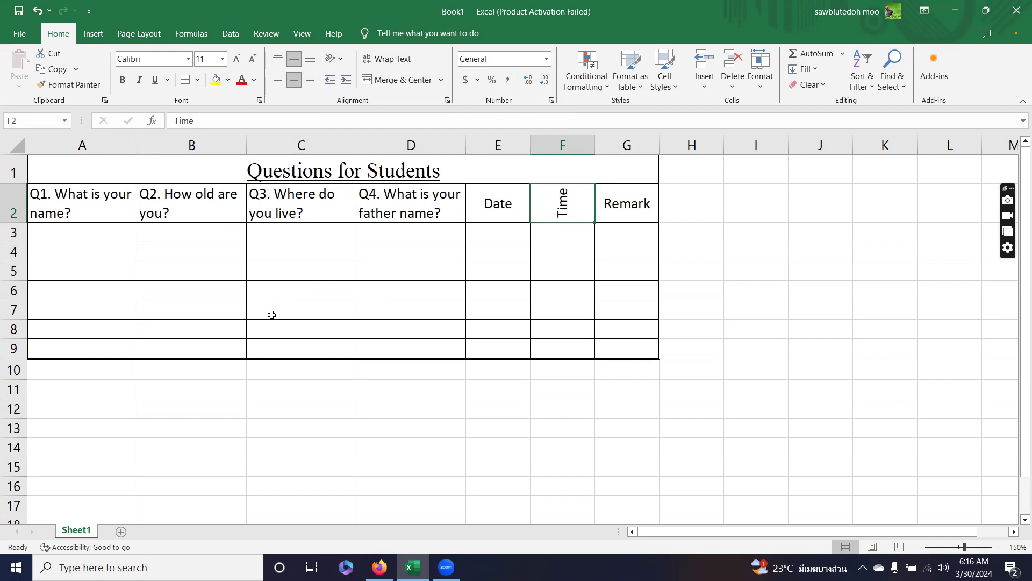
click(300, 404)
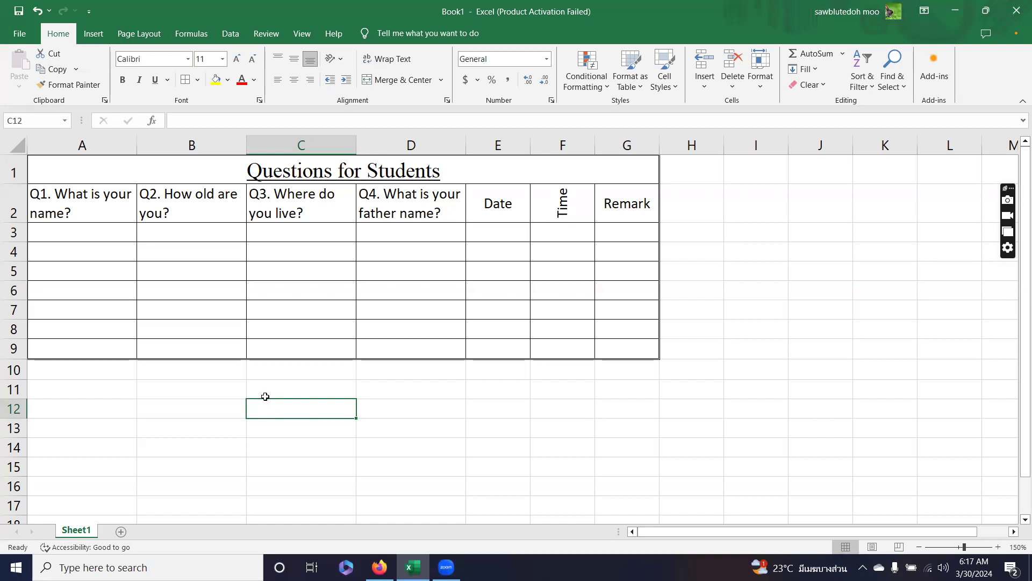
Step: Enter the formula =LEN(A1) in cell B11 to count the characters in the table title
click(242, 392)
text(=)
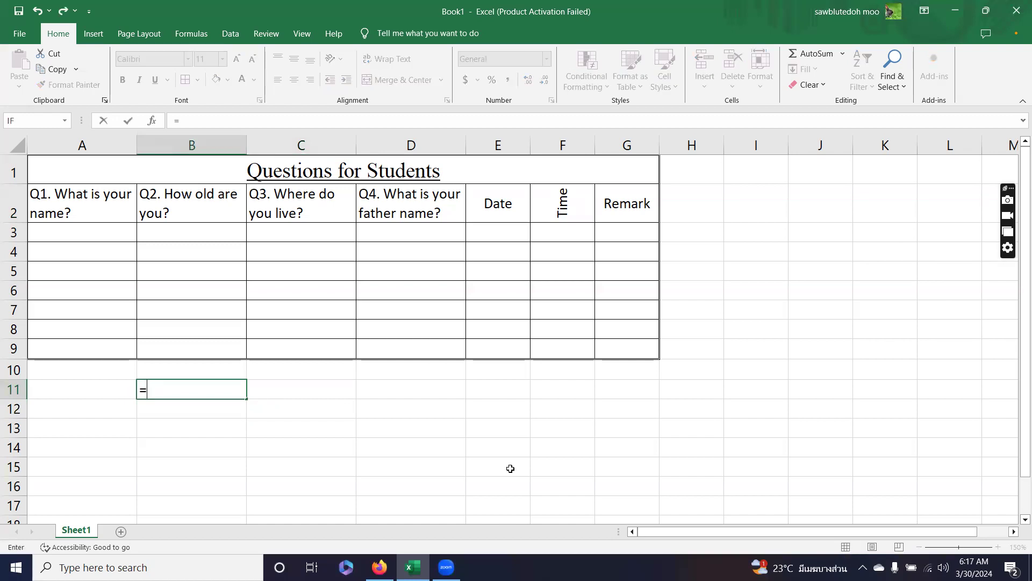
text(len)
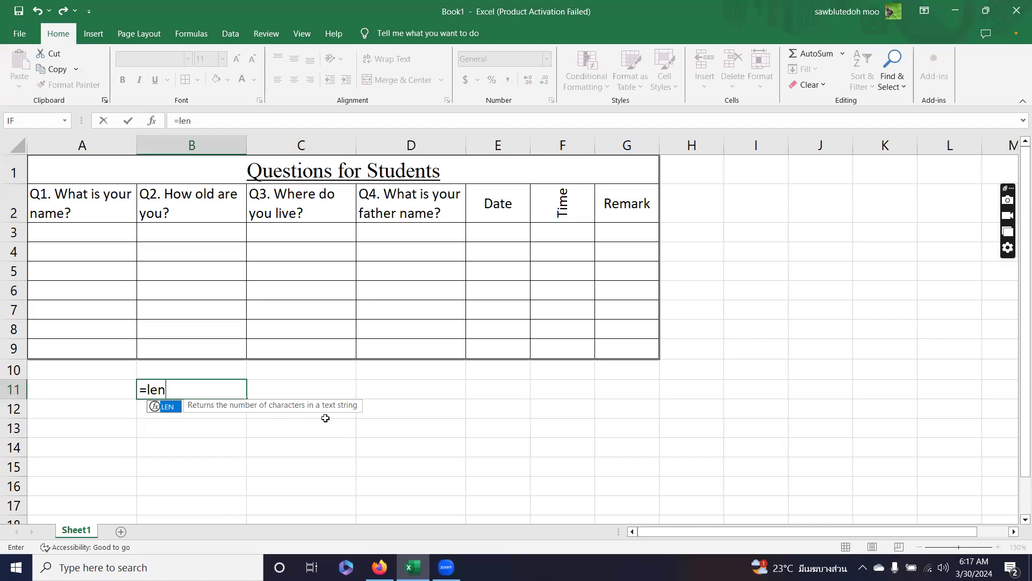
key(Tab)
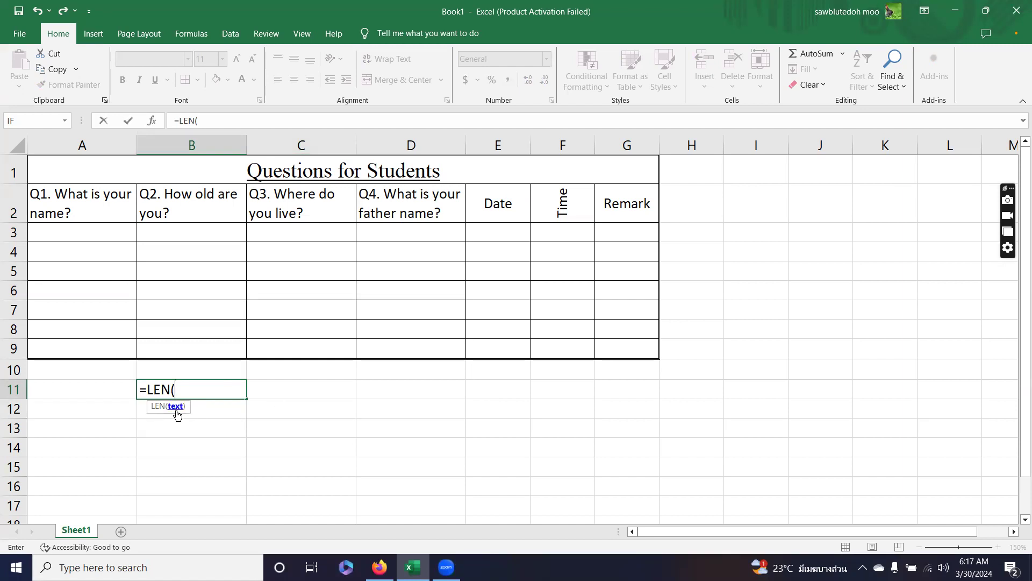
click(293, 171)
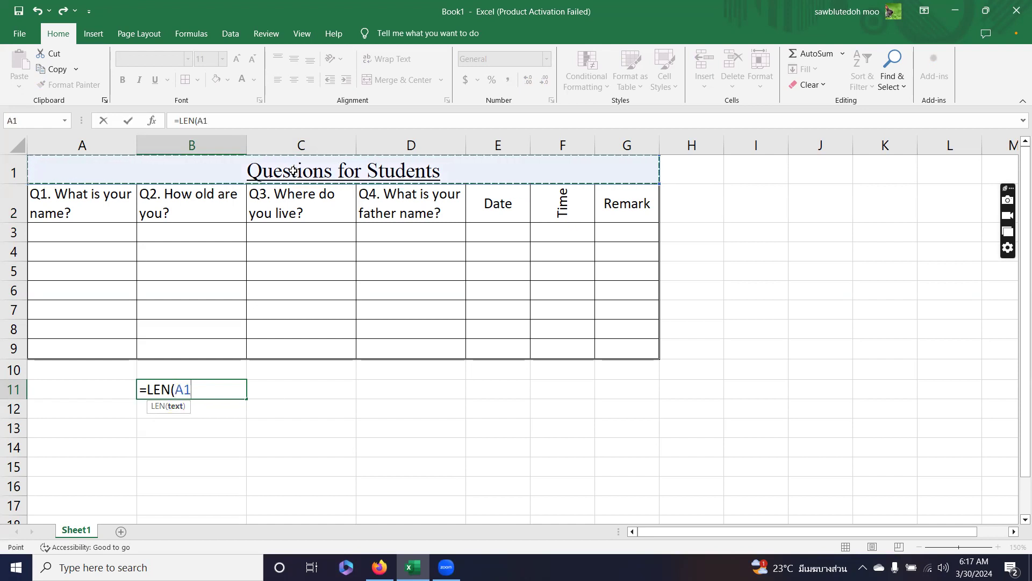
text())
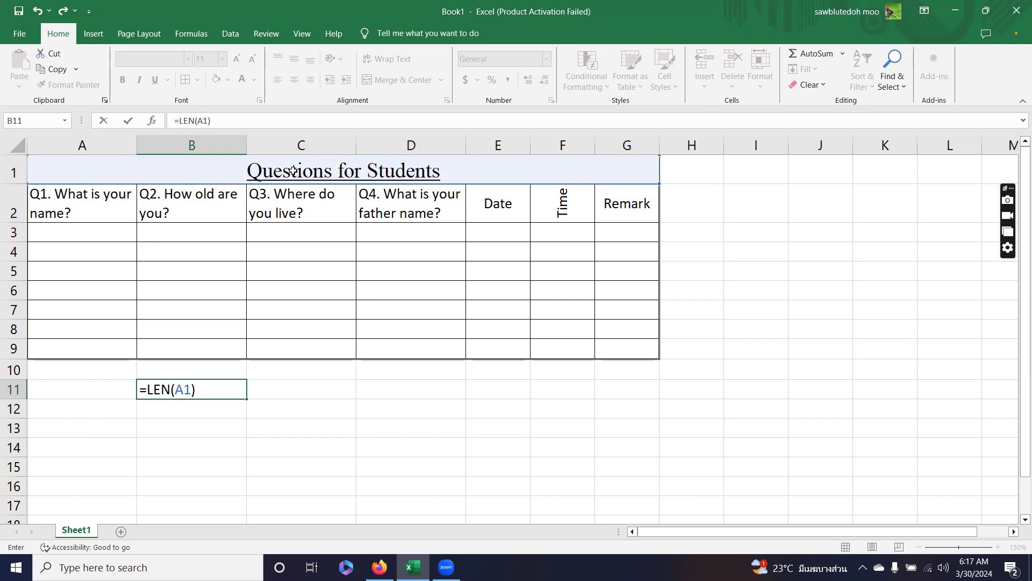
key(Return)
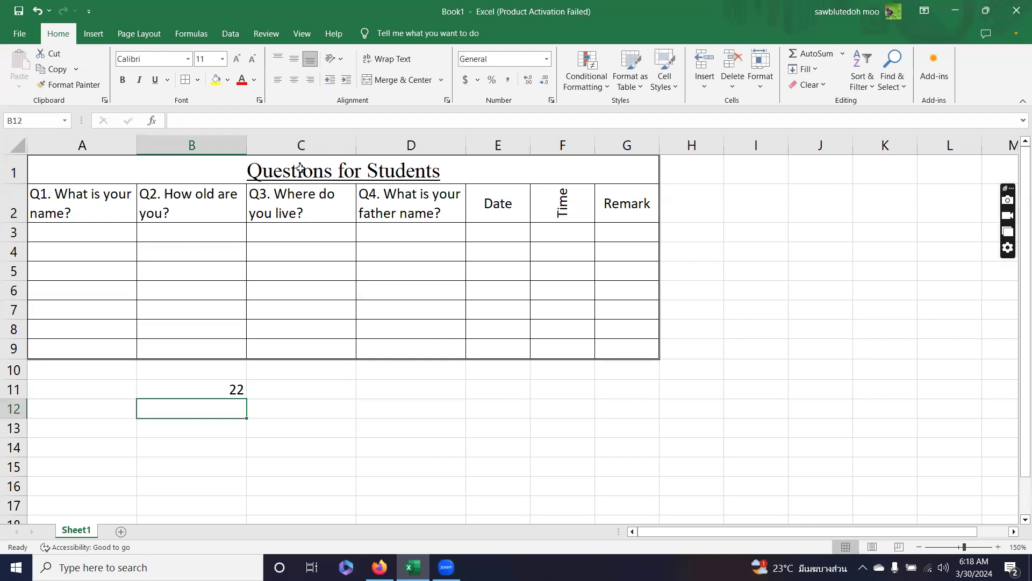
click(242, 389)
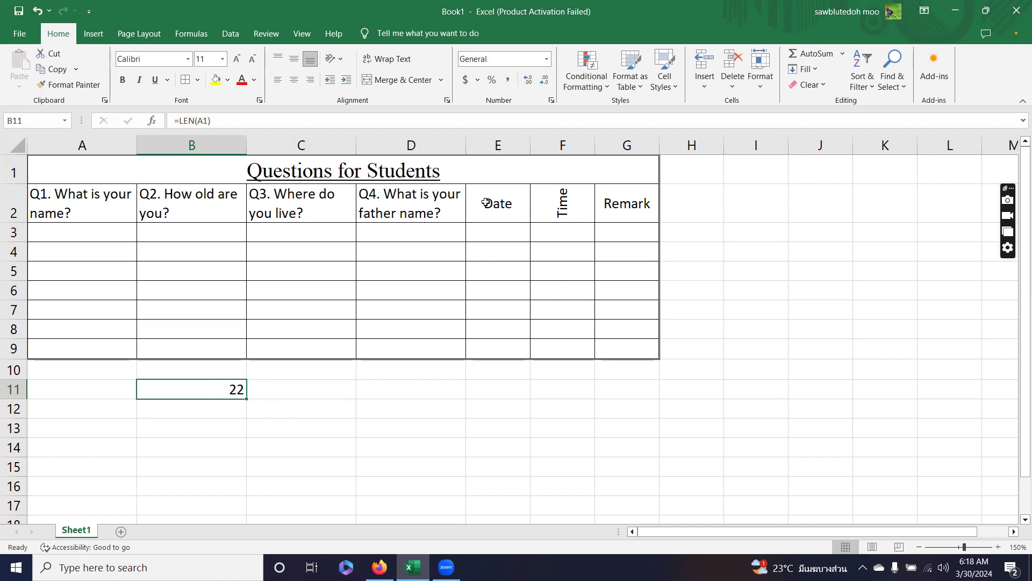
Step: Enter the formula =LEN(A2) in cell B12 to count the characters in the Q1 heading
click(333, 453)
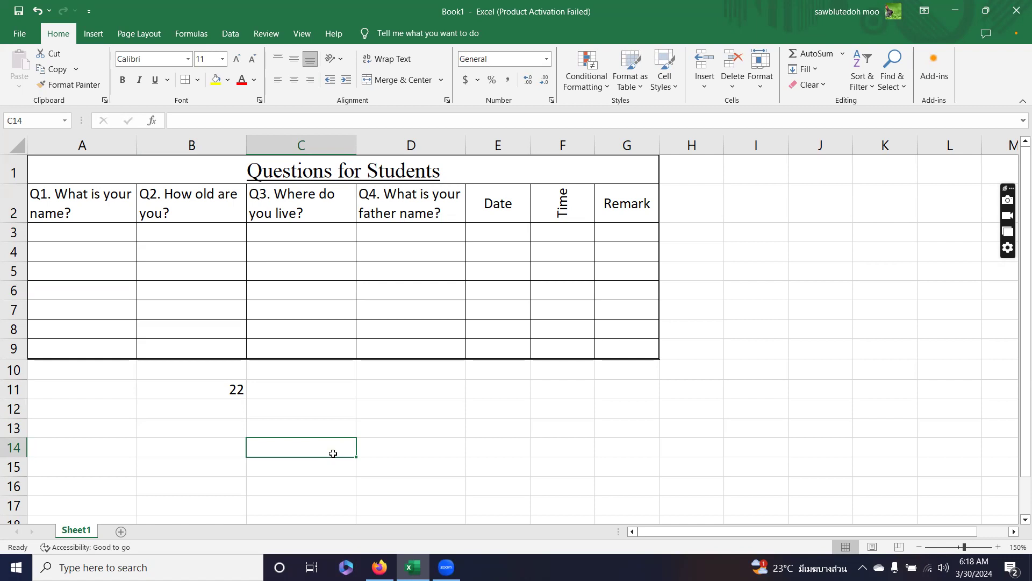
click(55, 204)
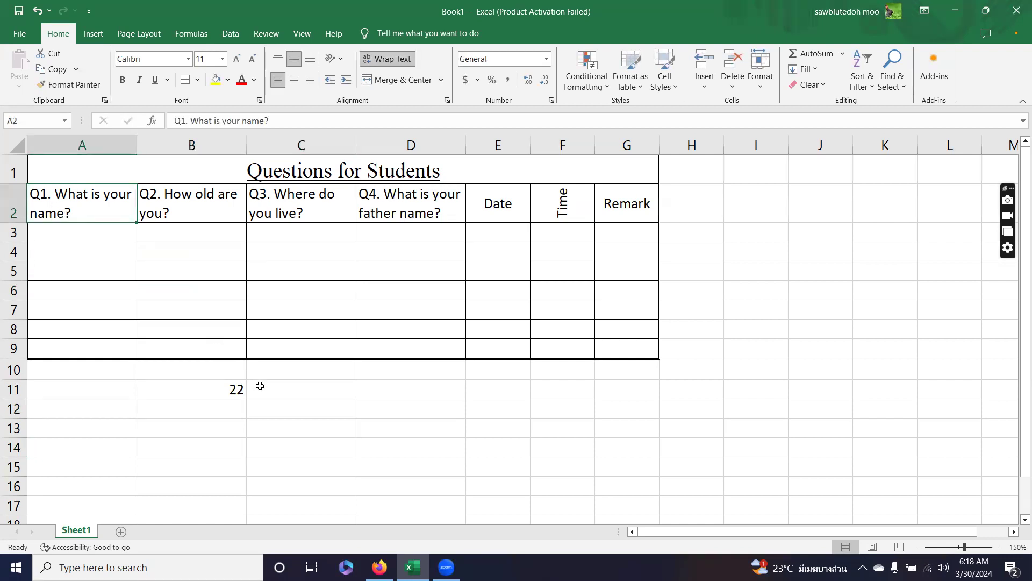
click(237, 407)
text(=len)
key(Tab)
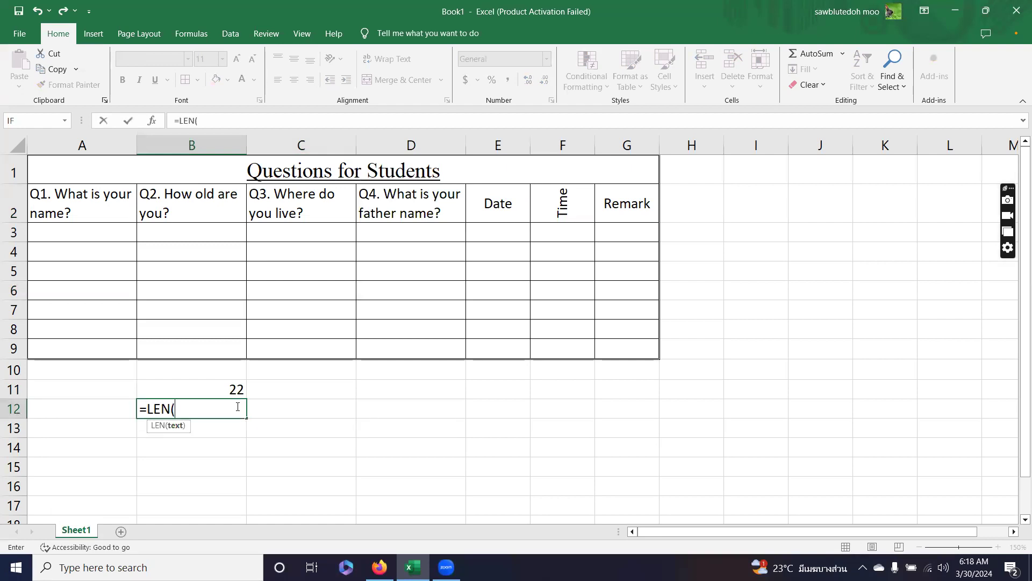
click(64, 207)
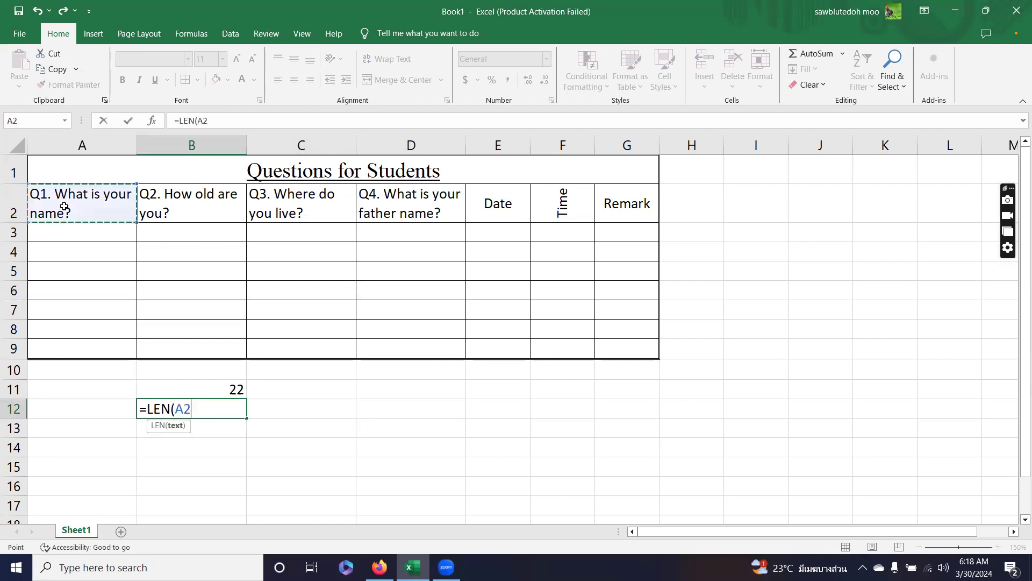
text())
key(Return)
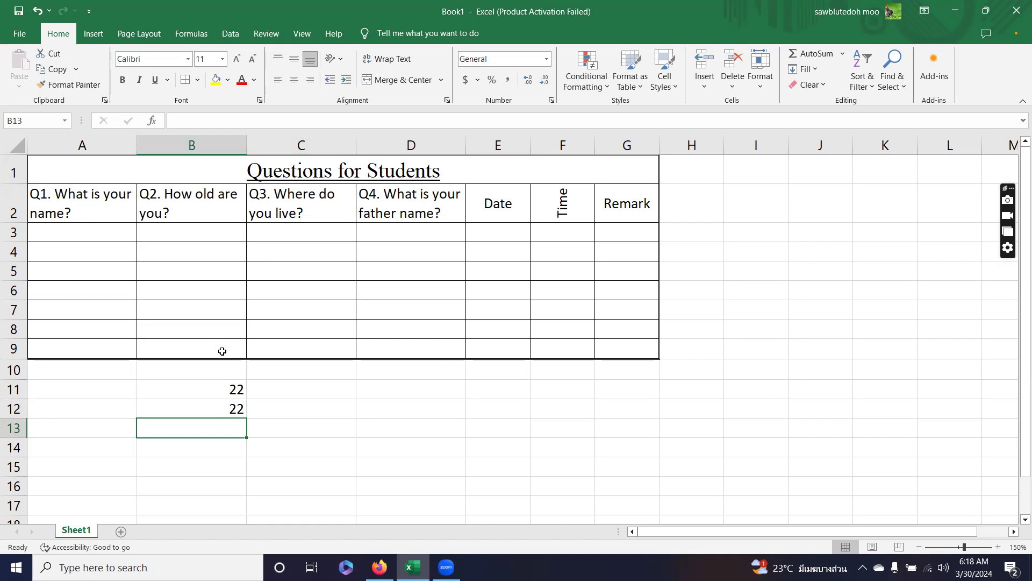
key(Up)
key(Right)
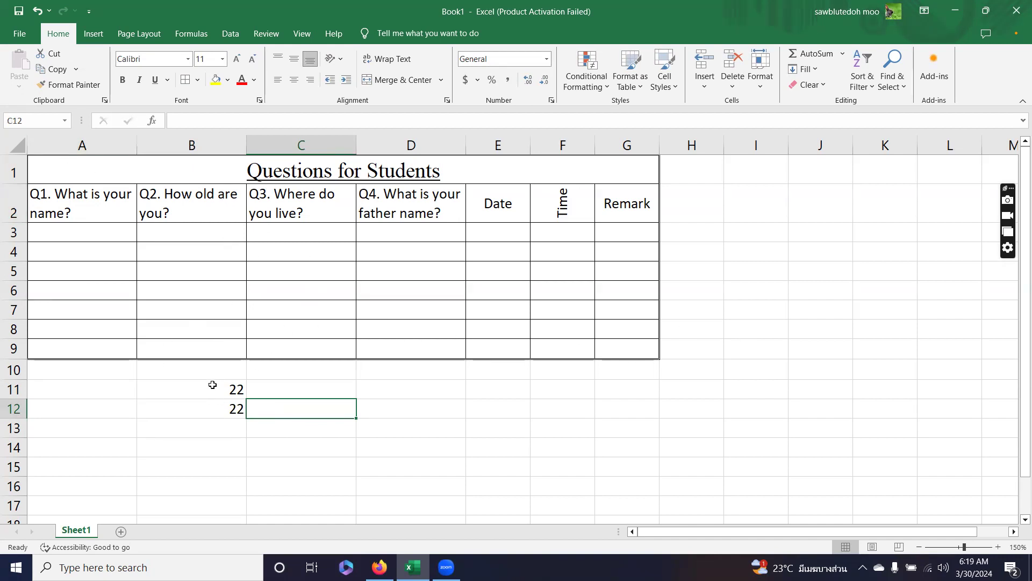
drag(210, 393, 211, 404)
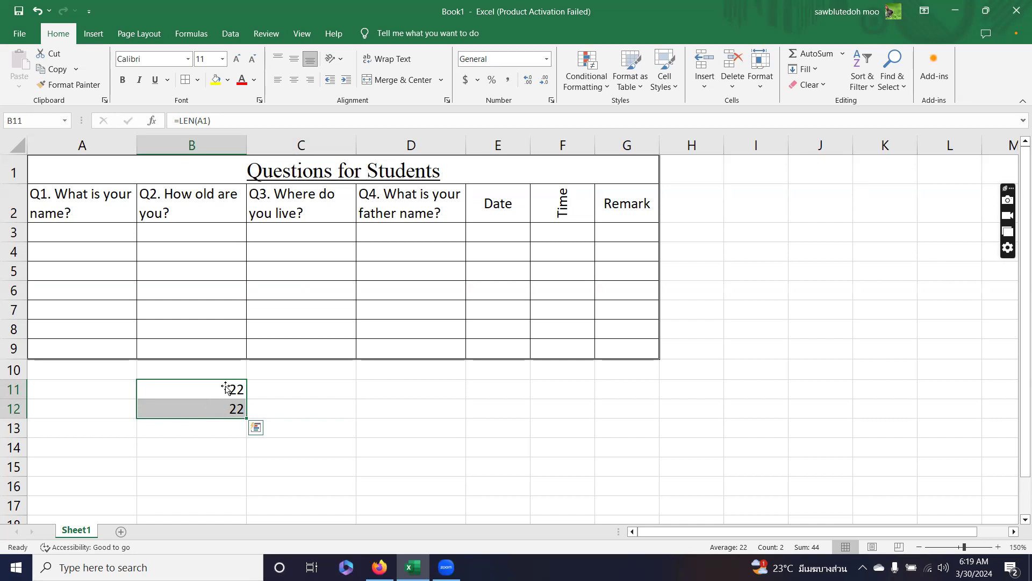
click(498, 206)
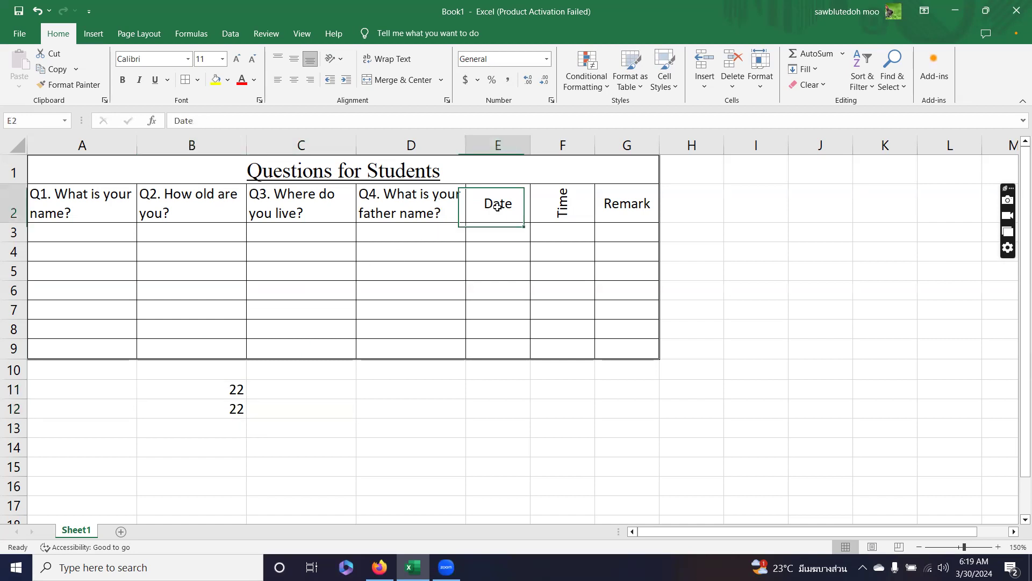
click(208, 429)
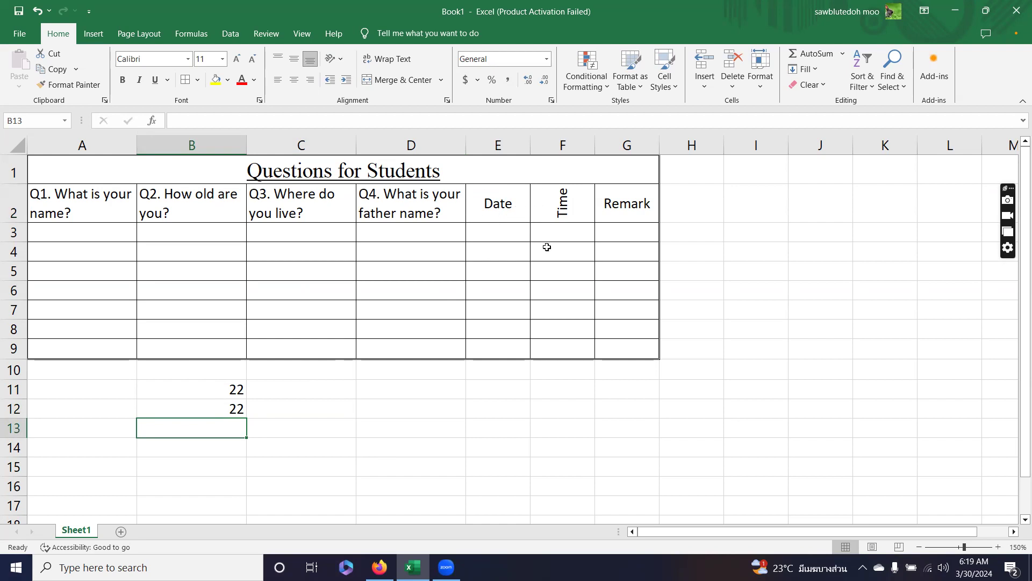
text(=)
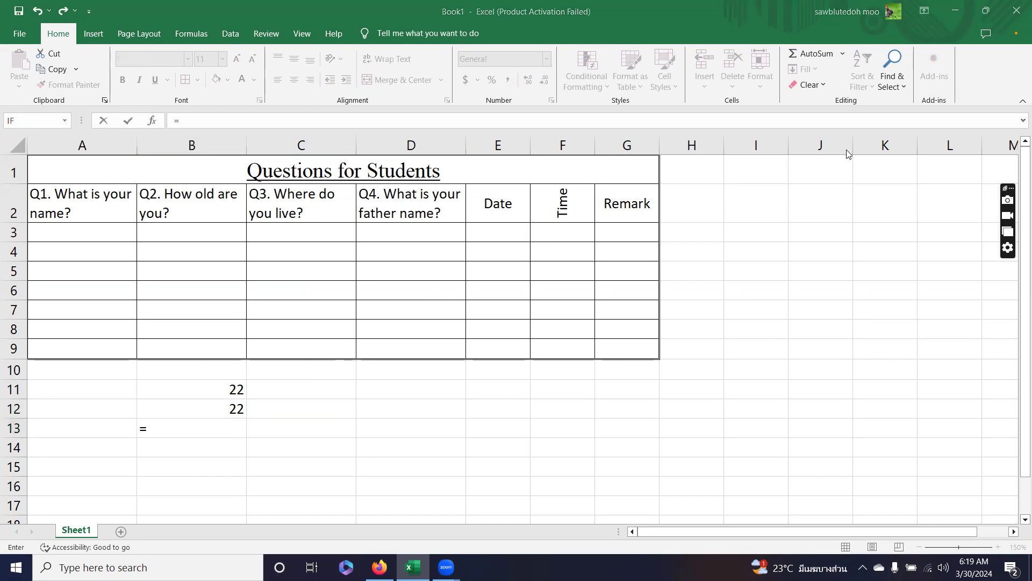
click(231, 467)
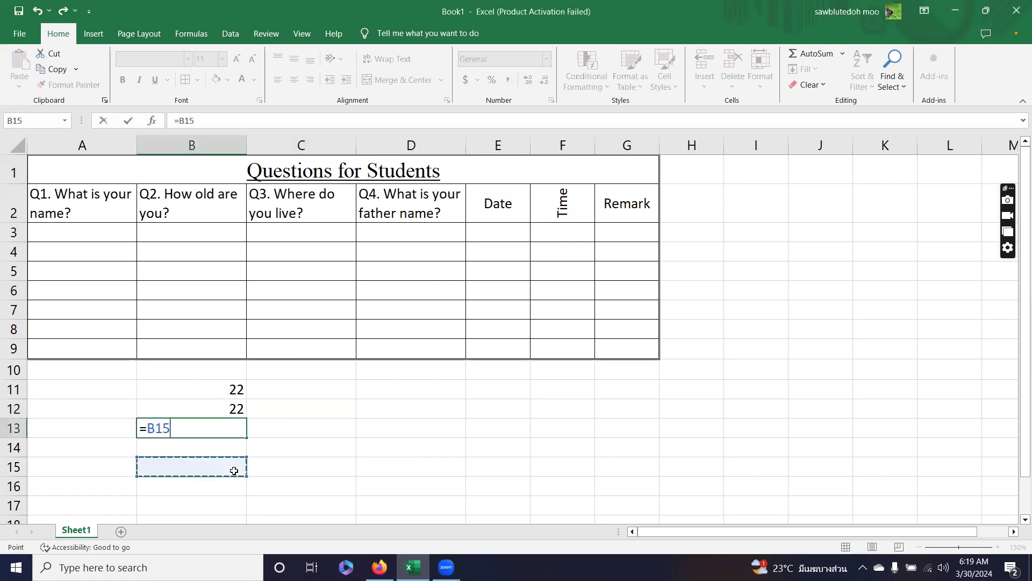
key(BackSpace)
key(BackSpace)
key(BackSpace)
key(BackSpace)
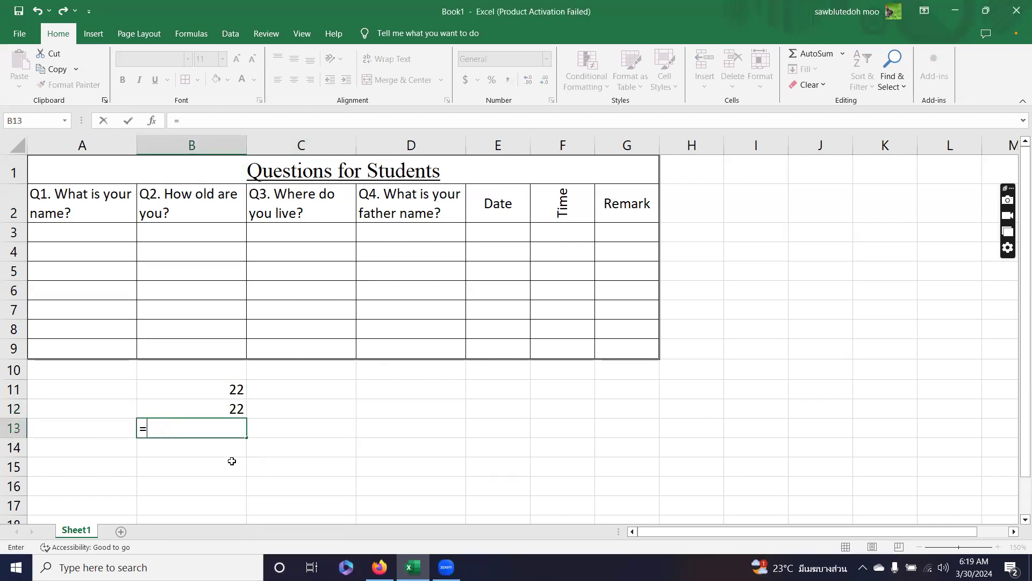
key(Escape)
Step: Delete the LEN formula for the Q1 heading from cell B12
click(218, 455)
click(231, 404)
key(Delete)
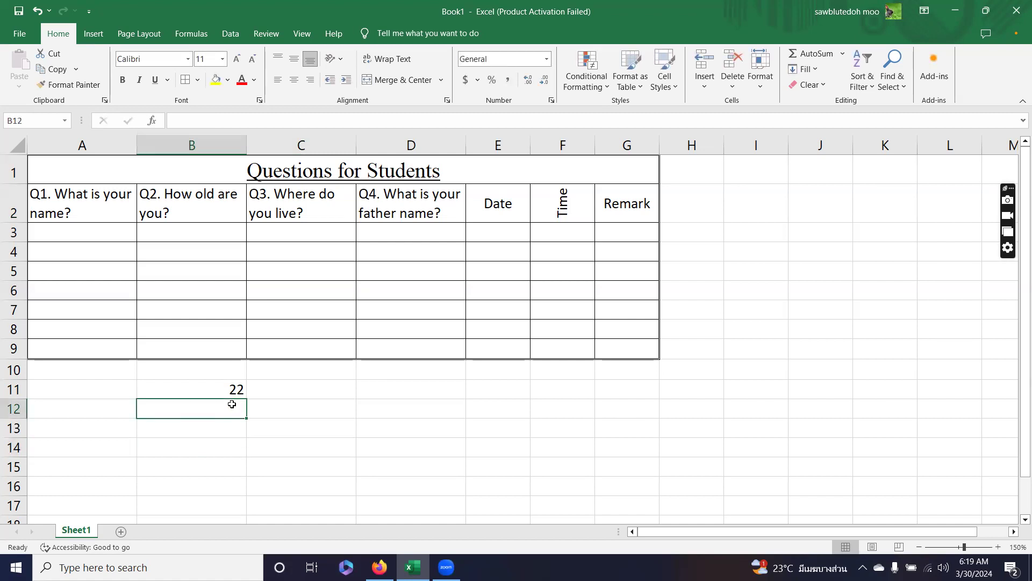
Step: Enter the labels Len in cell A11 and Lower in cell A12
click(124, 385)
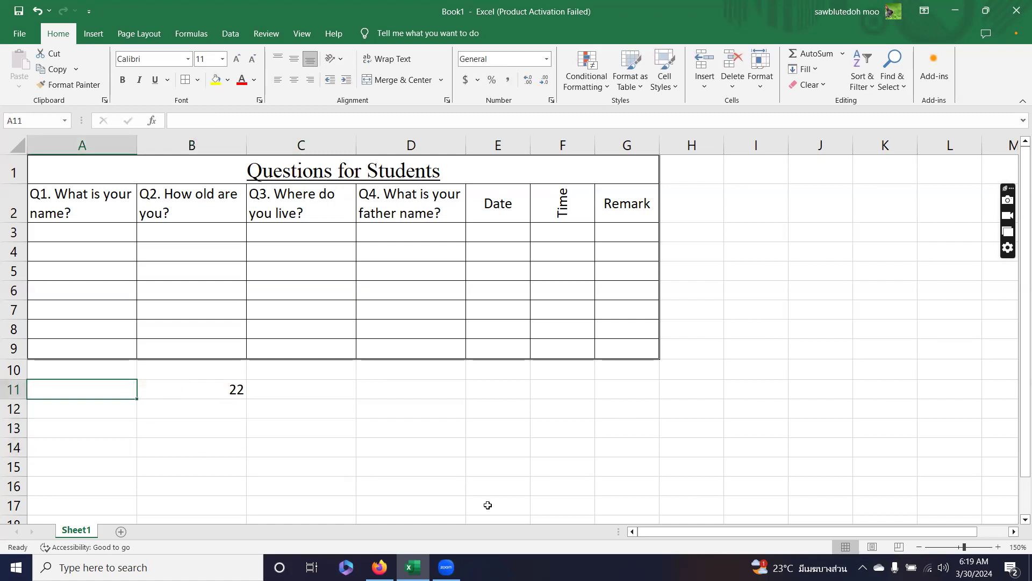
text(Len)
key(Return)
text(Lower)
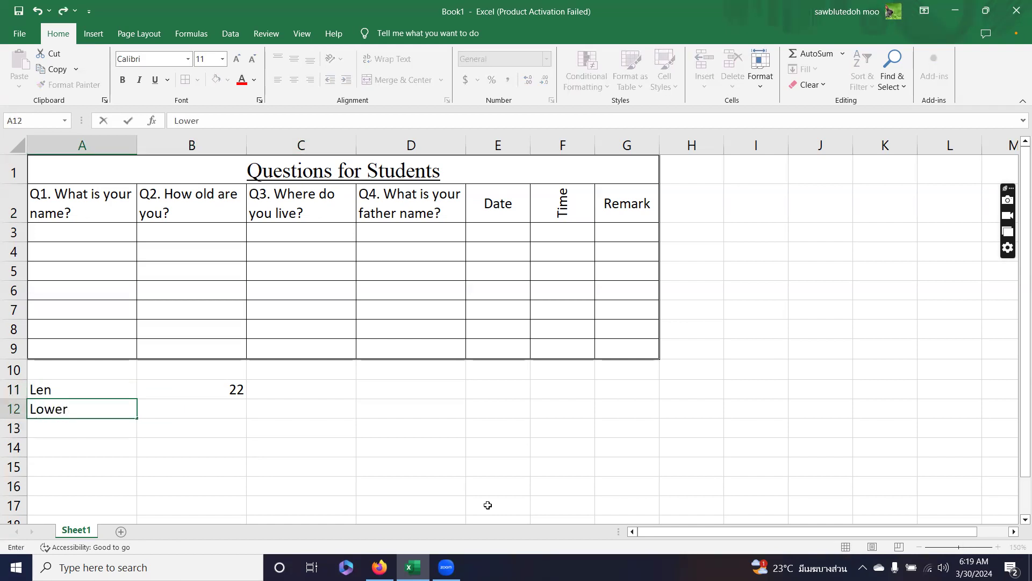
key(Tab)
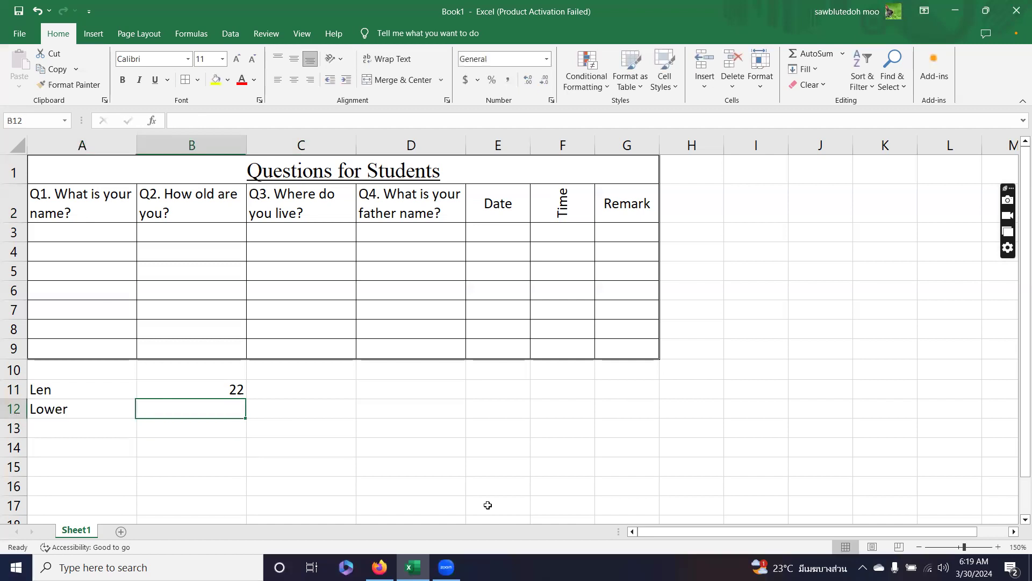
Step: Enter the formula =LOWER(E2) in cell B12 to convert the Date heading to lowercase
text(=)
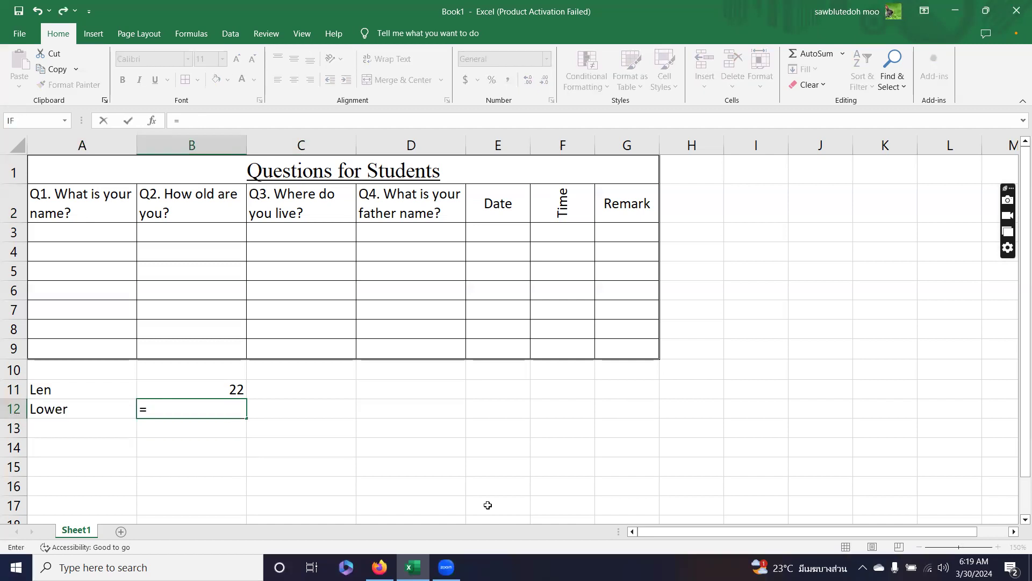
text(low)
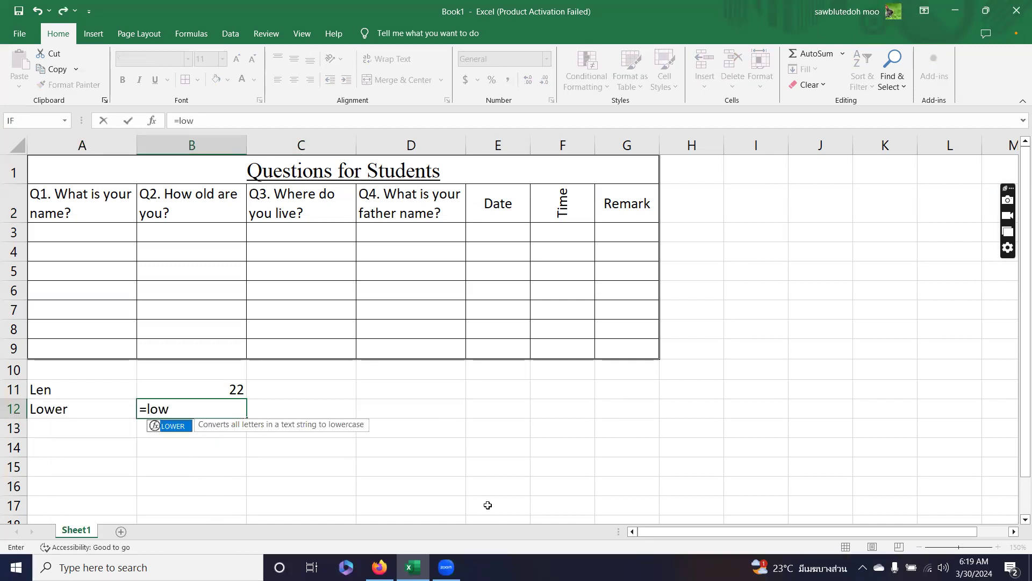
text(er)
key(Tab)
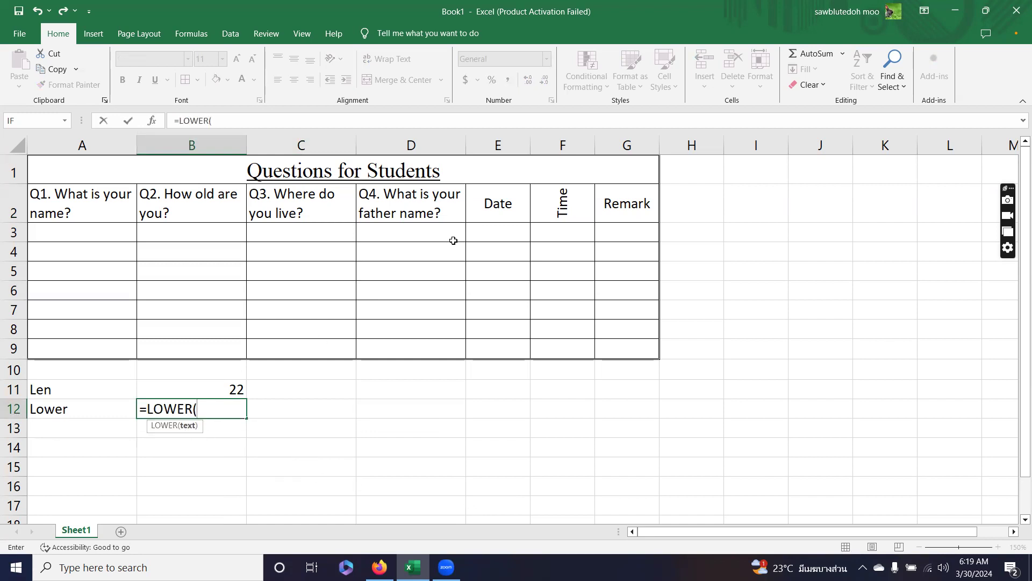
click(495, 213)
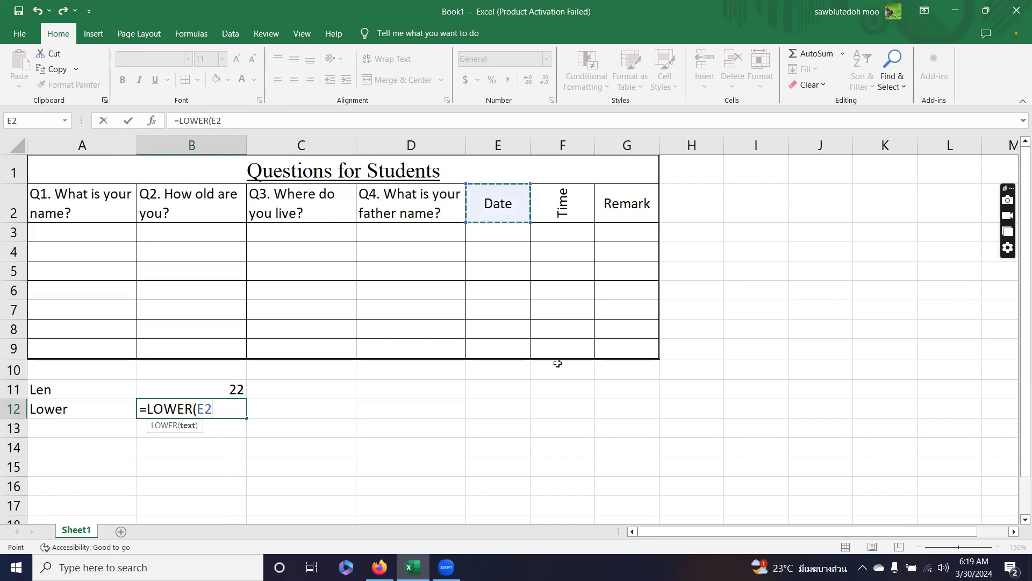
key(Return)
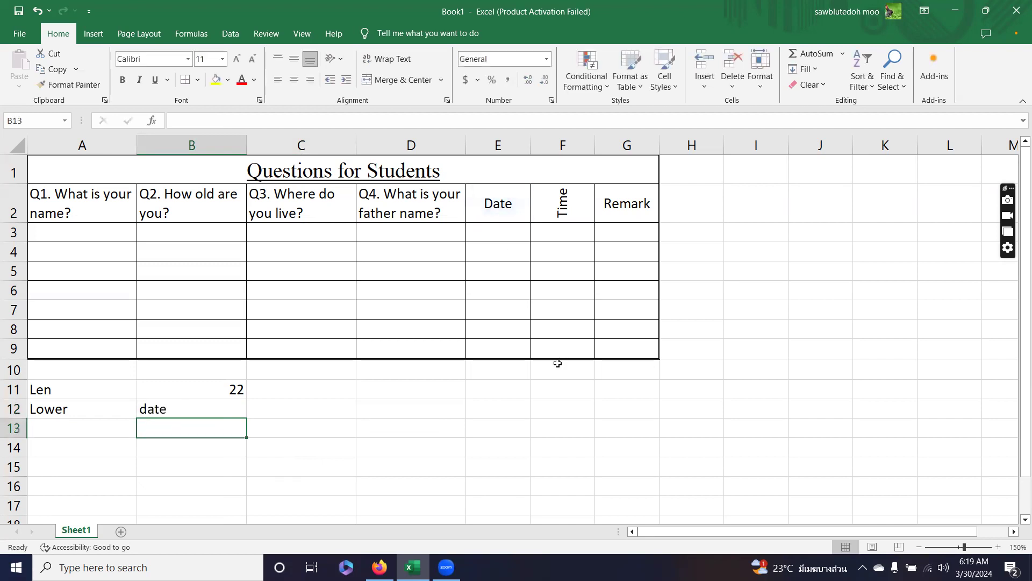
click(184, 408)
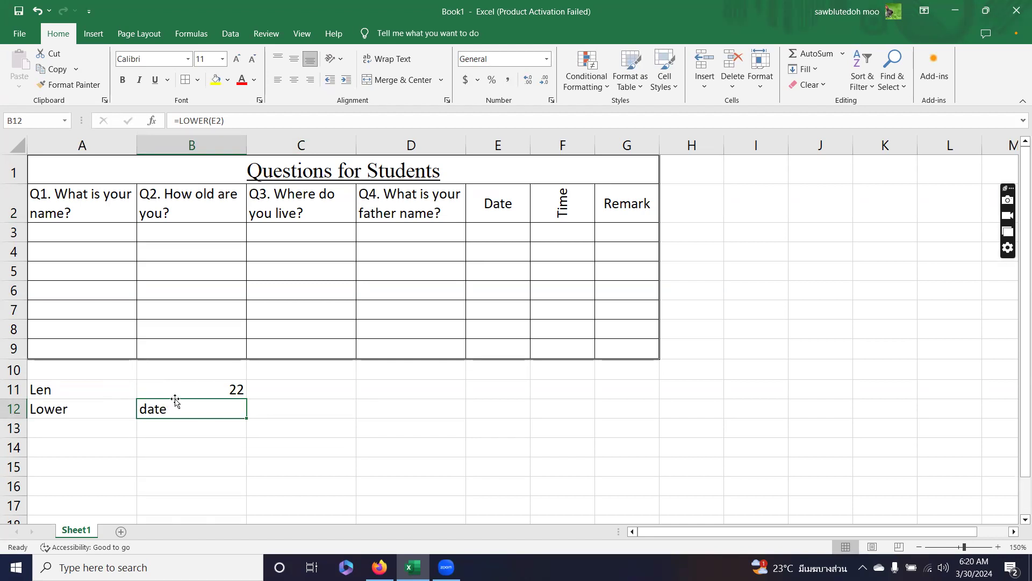
Step: Enter the label Upper in cell A13 below the Lower label
click(85, 427)
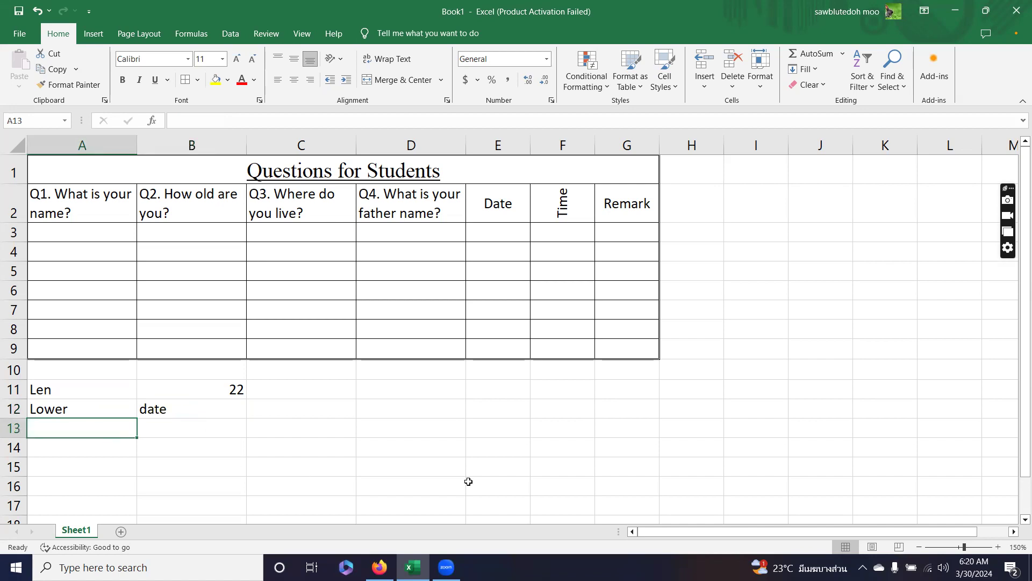
text(Upper)
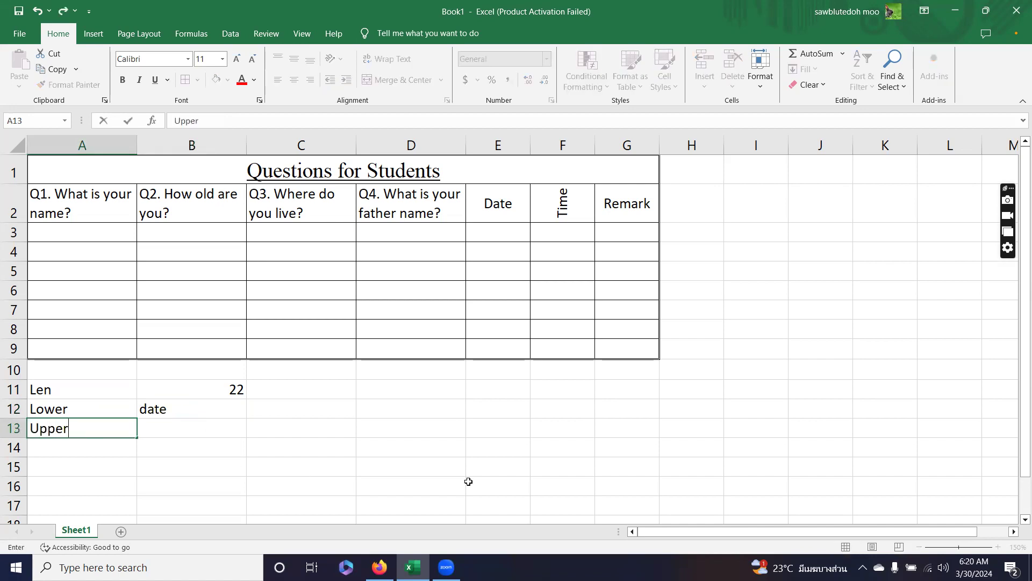
key(Tab)
Step: Enter the formula =UPPER(A1) in cell B13 to convert the table title to uppercase
text(=)
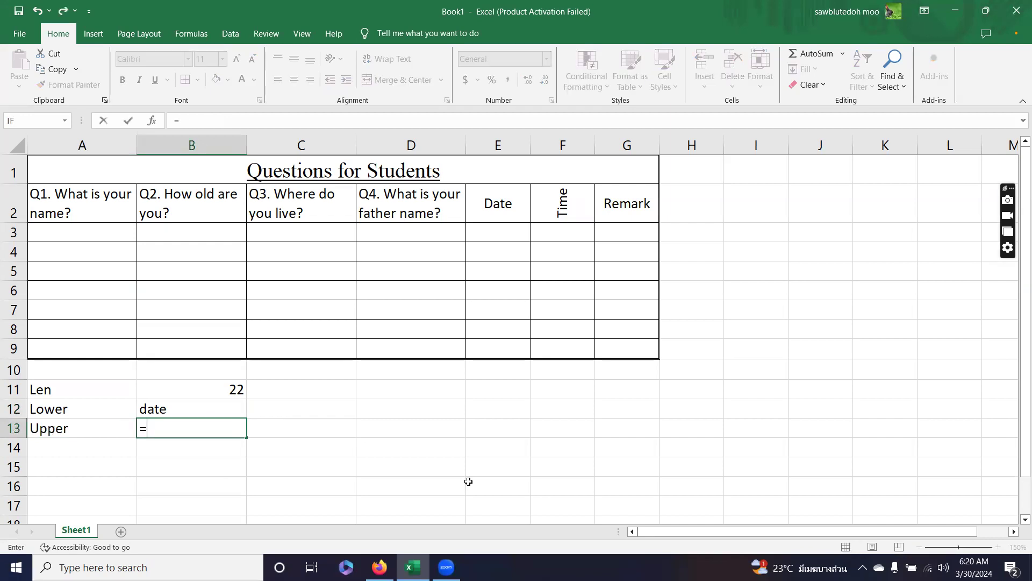
text(upper)
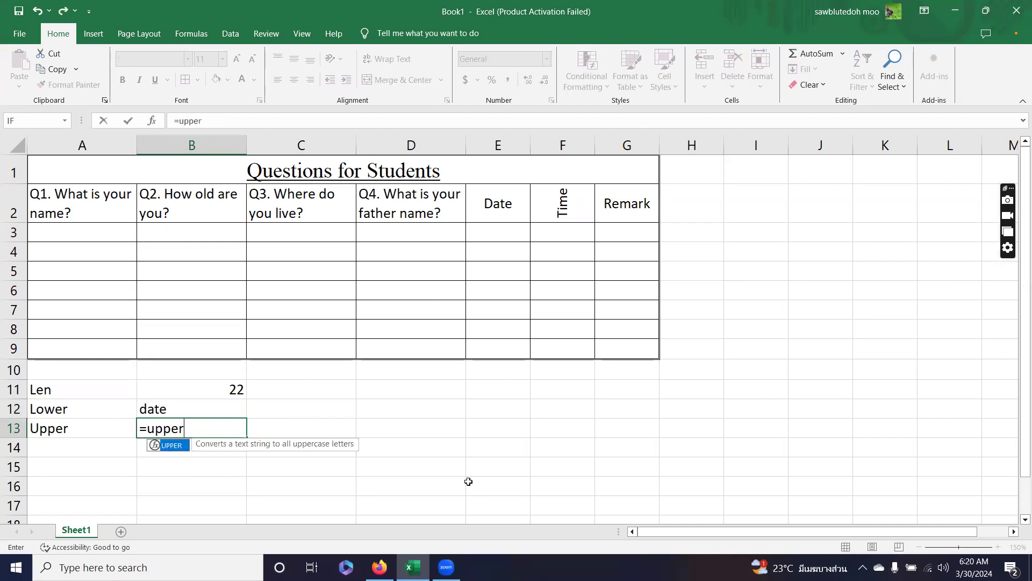
key(Tab)
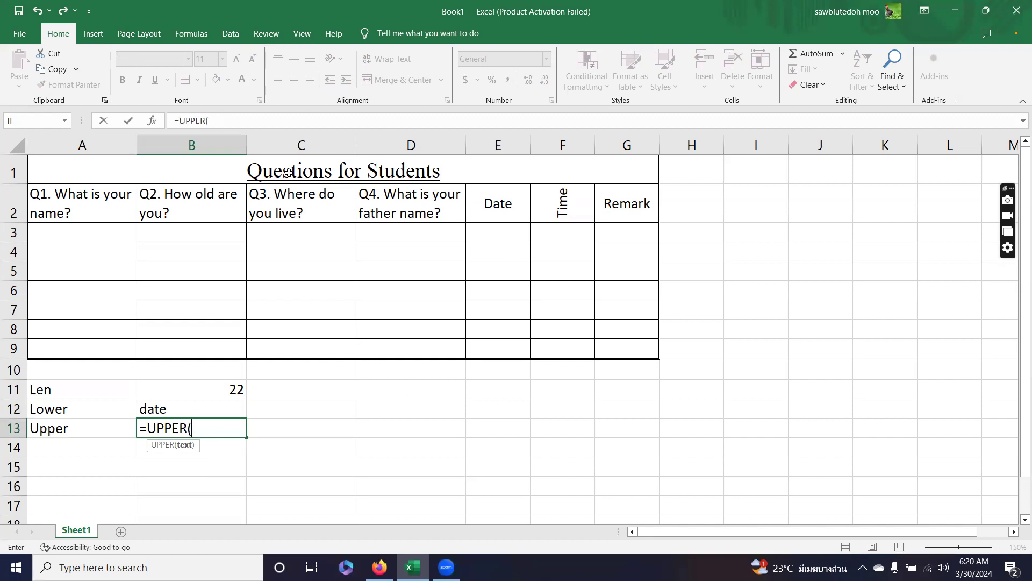
click(288, 172)
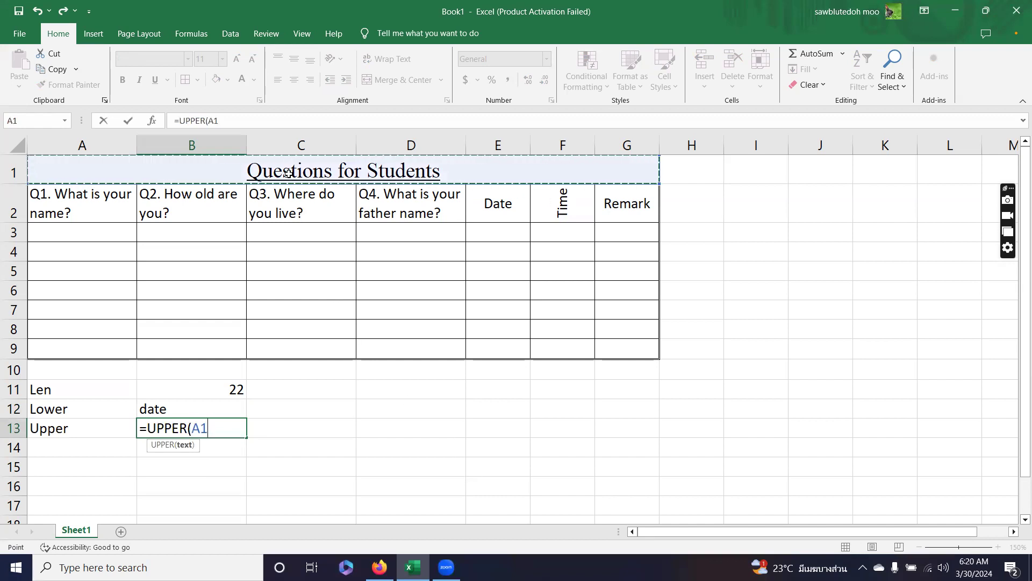
text())
key(Return)
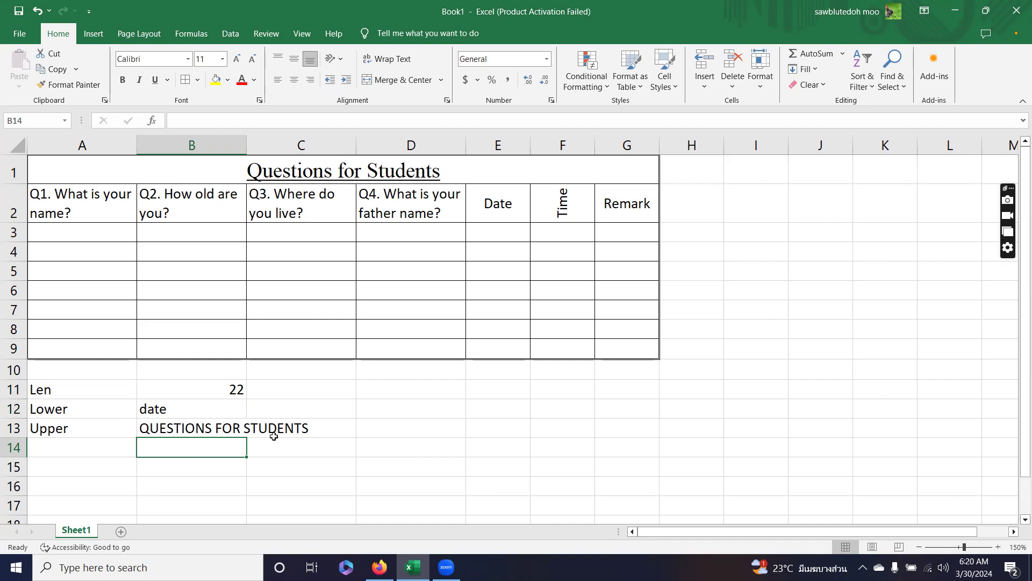
Step: Wrap the text of the uppercase title in cell B13 so it fits within column B
click(202, 429)
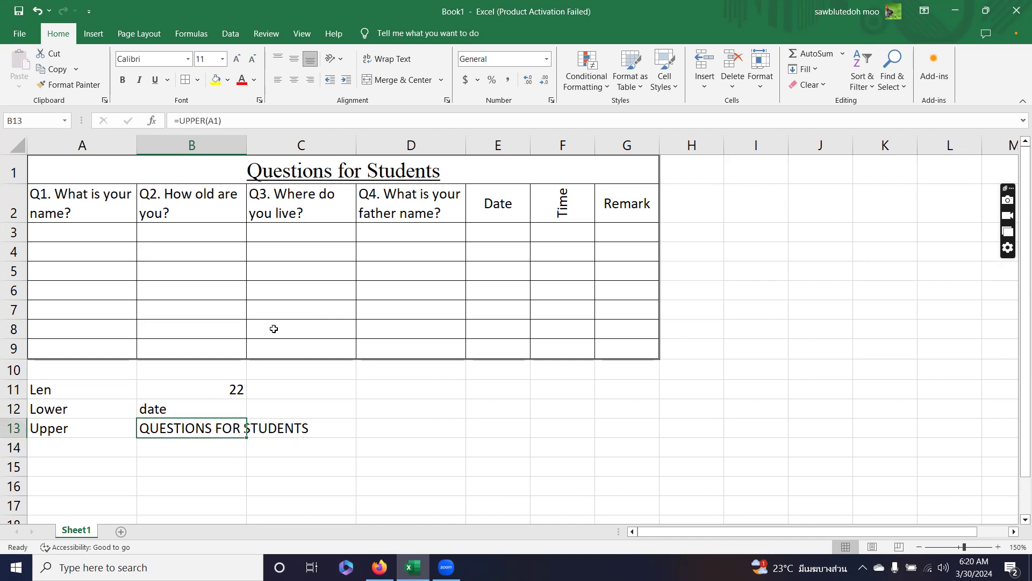
click(308, 428)
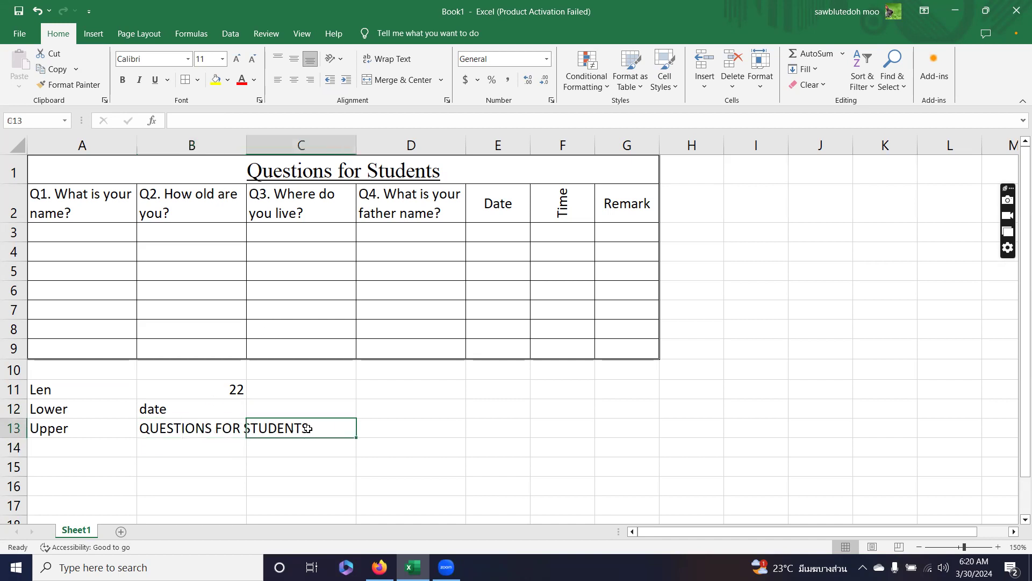
click(211, 429)
click(396, 59)
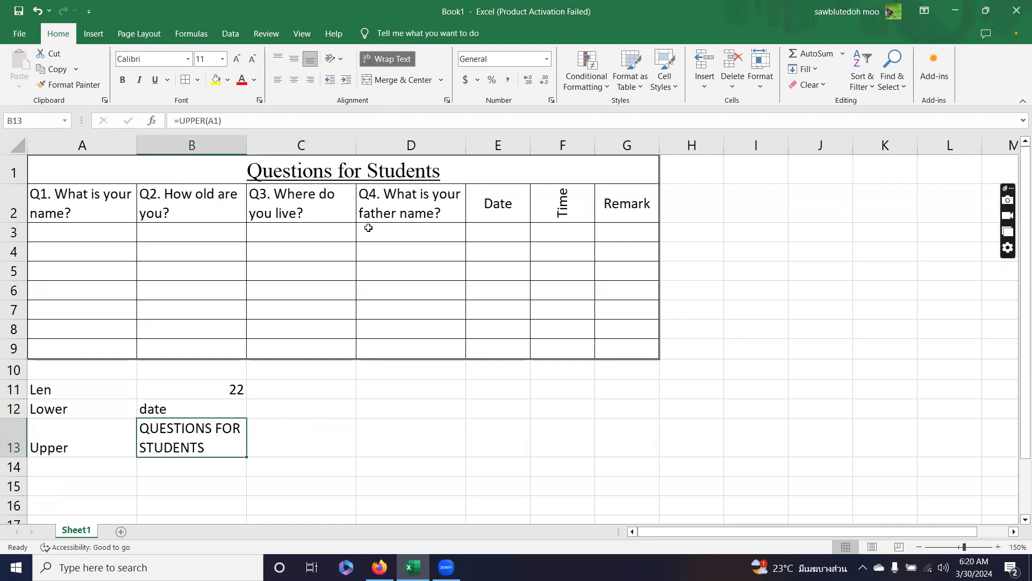
scroll(351, 379, down, 1)
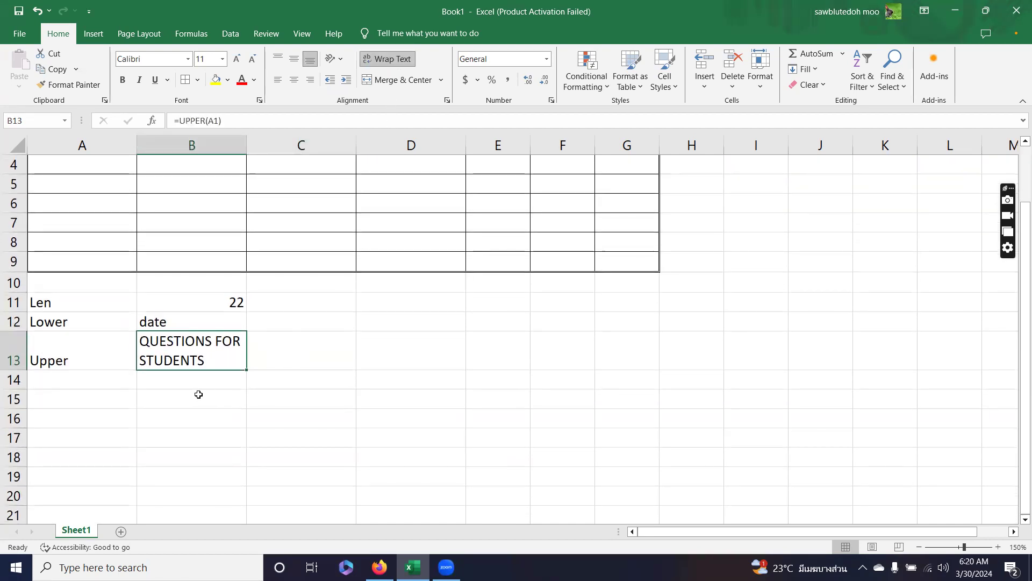
click(172, 374)
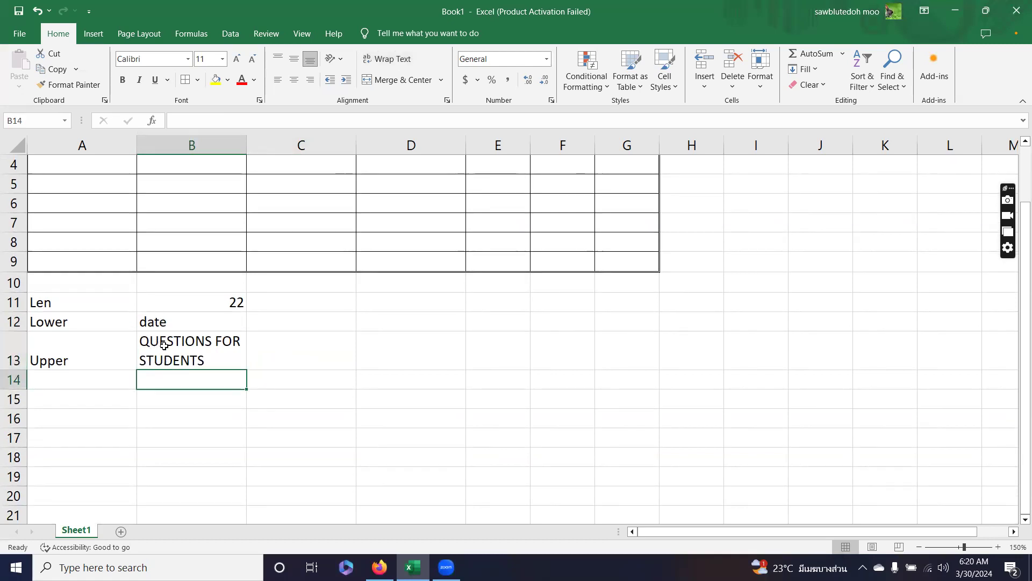
scroll(268, 343, up, 1)
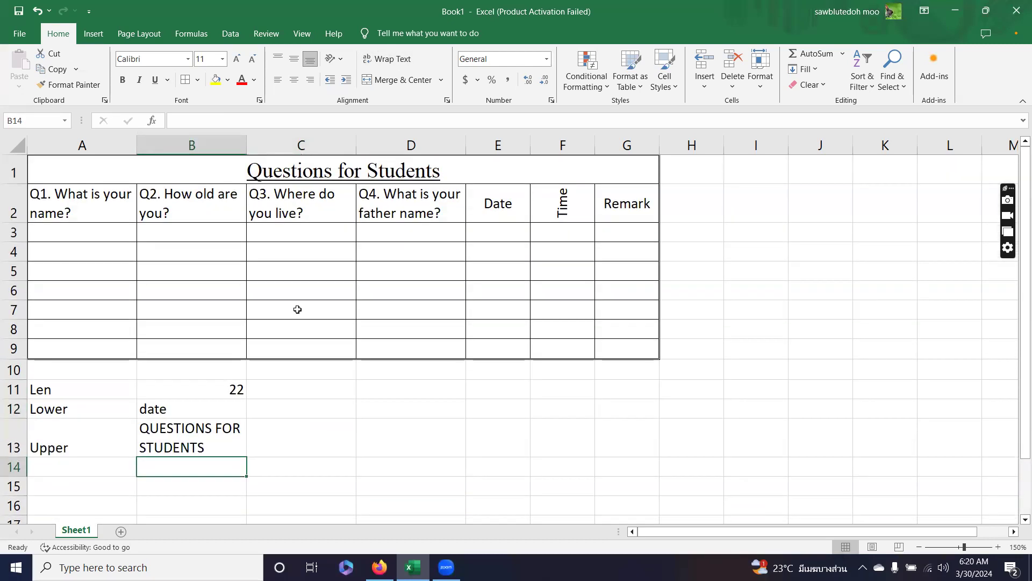
click(74, 464)
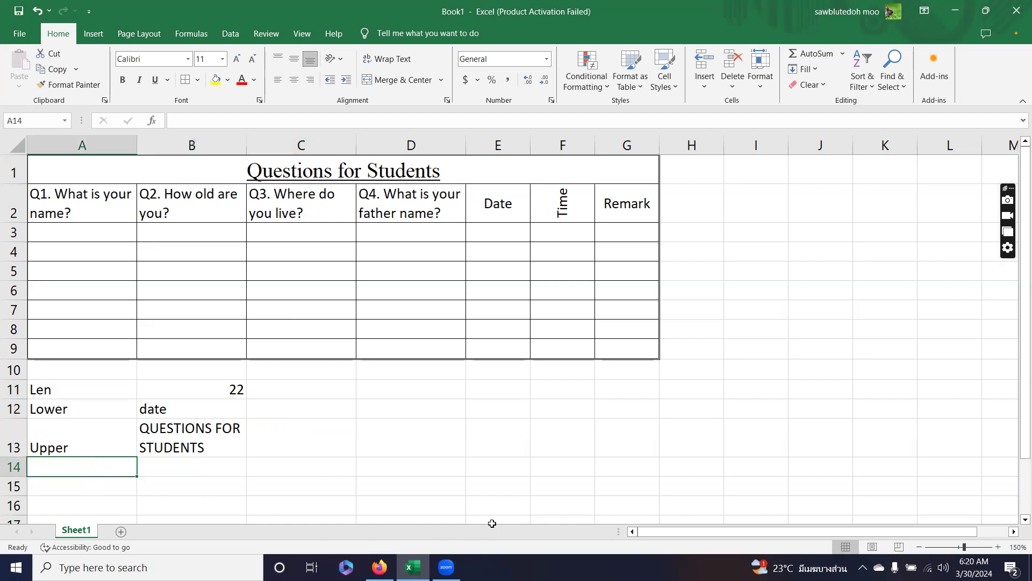
text(Por)
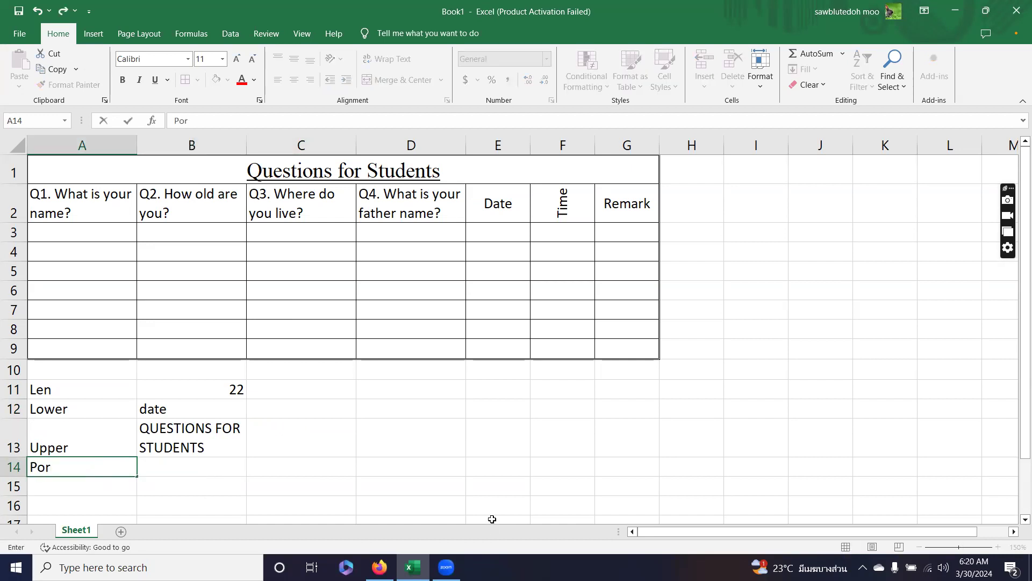
click(271, 468)
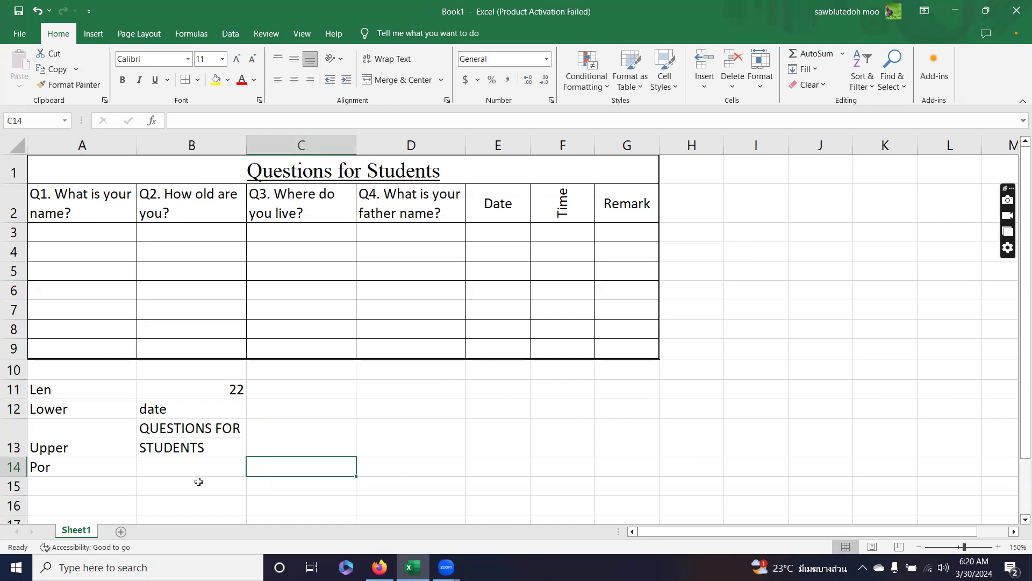
click(70, 468)
key(Delete)
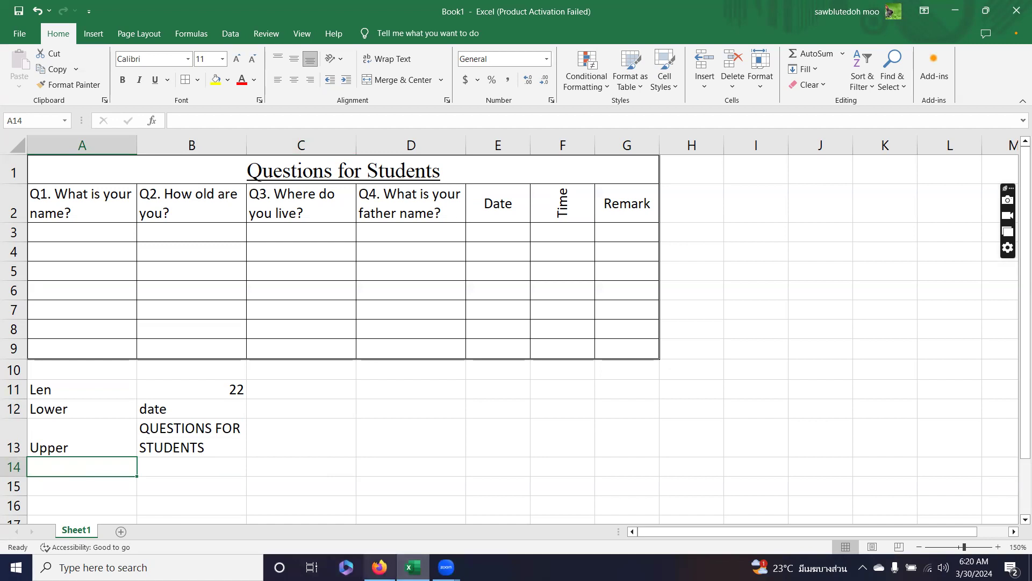
Step: Check the character function names in the Excel course PDF in Firefox, and return to Excel to enter the label Proper in cell A14
click(382, 530)
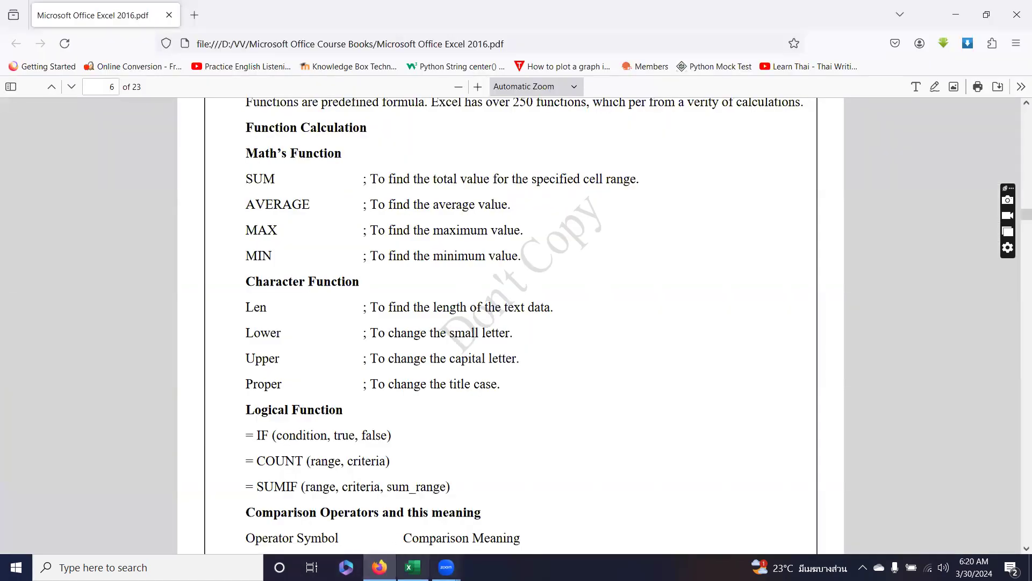
click(413, 567)
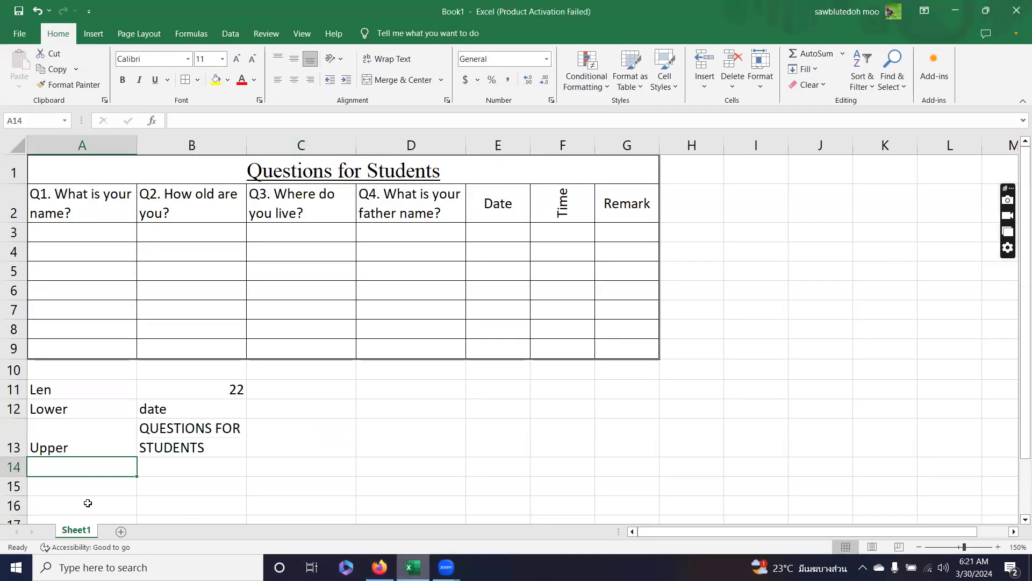
text(Proper)
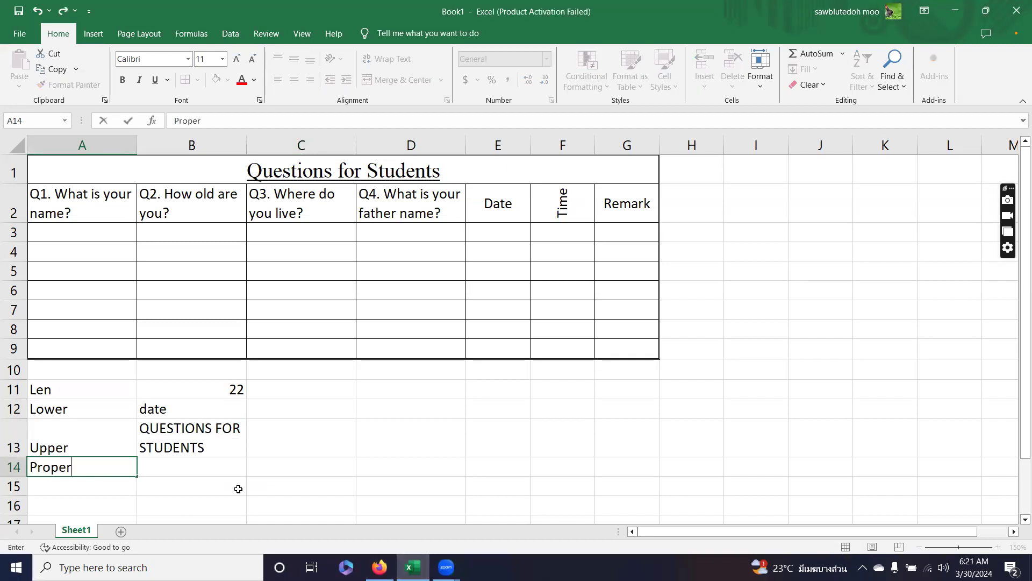
key(Return)
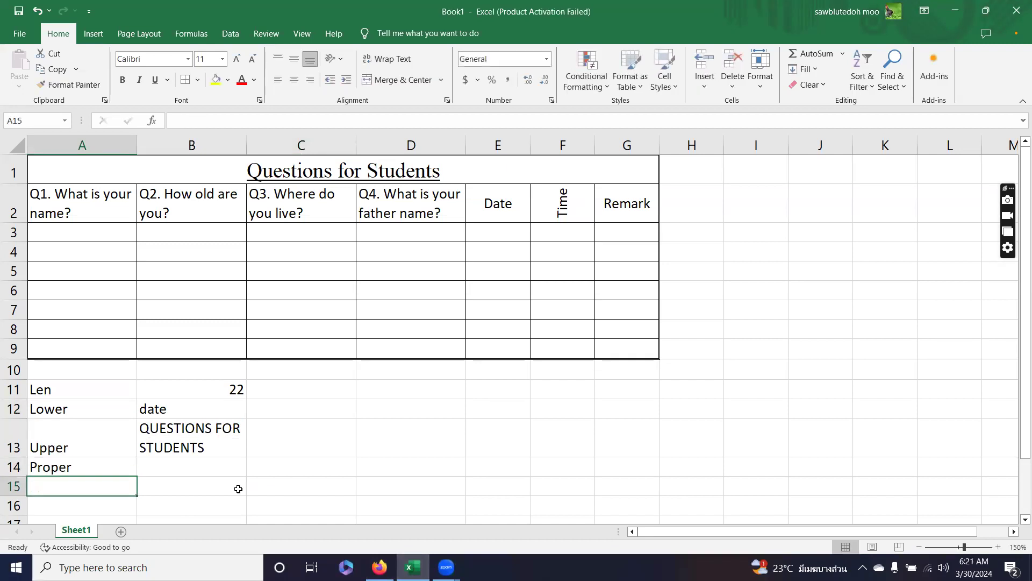
Step: Enter the formula =PROPER(A1) in cell B14 to convert the table title to proper case
click(166, 466)
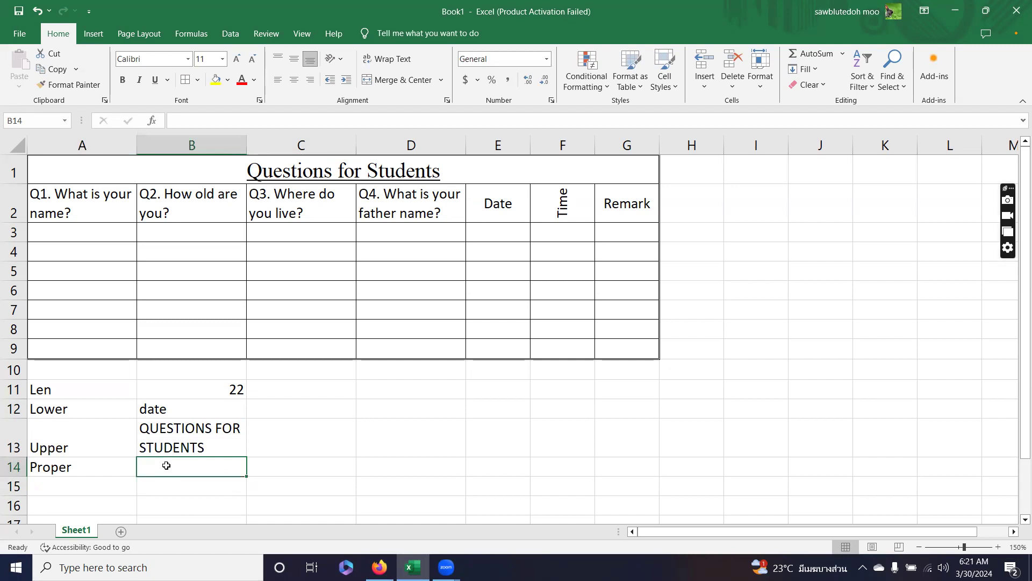
text(=)
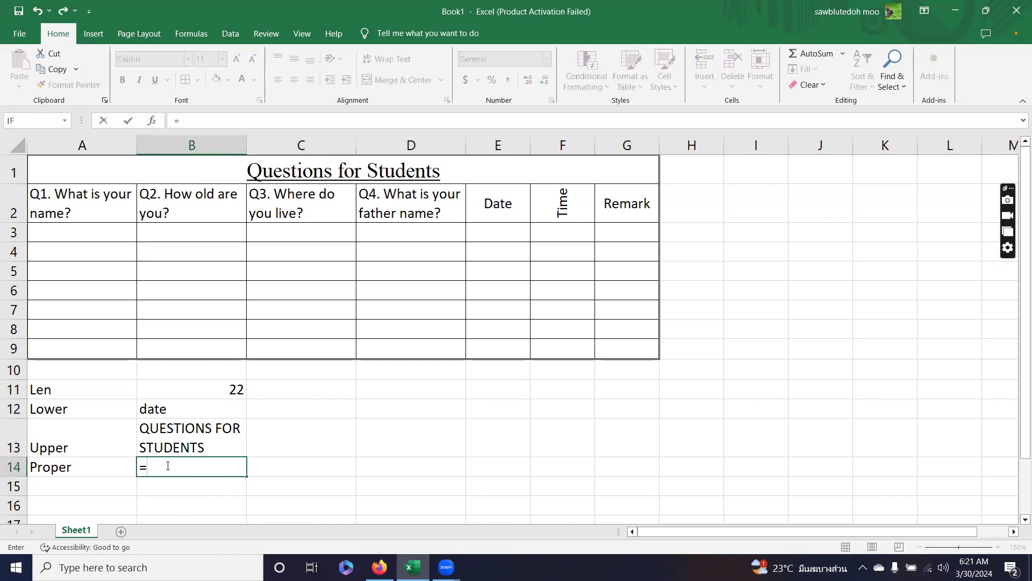
text(proper)
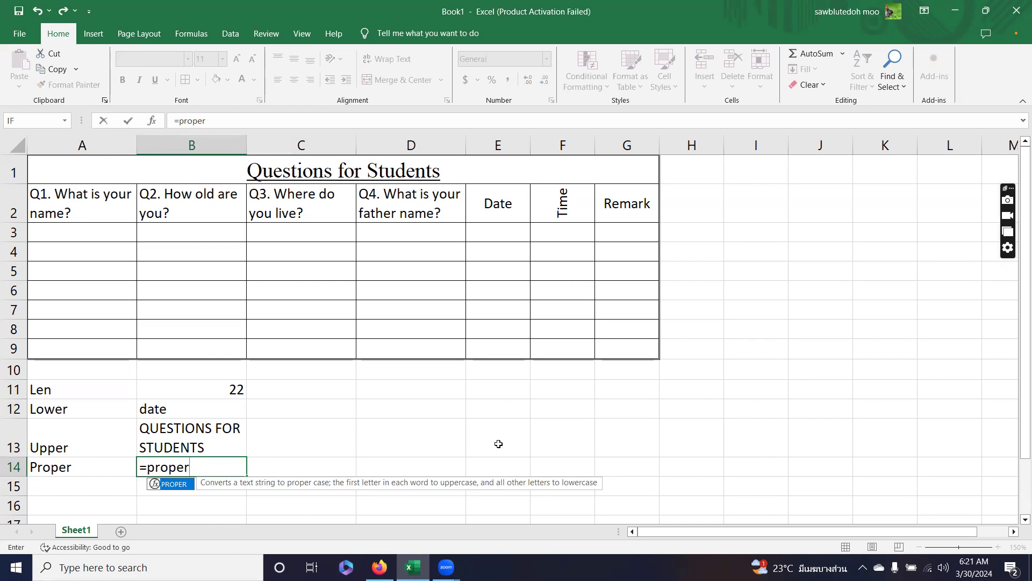
key(Tab)
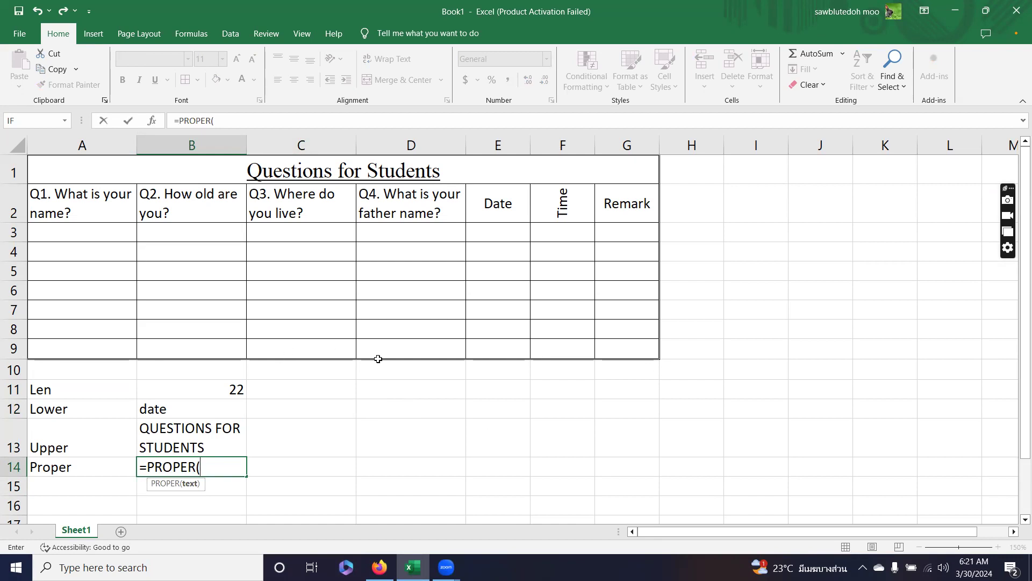
click(288, 172)
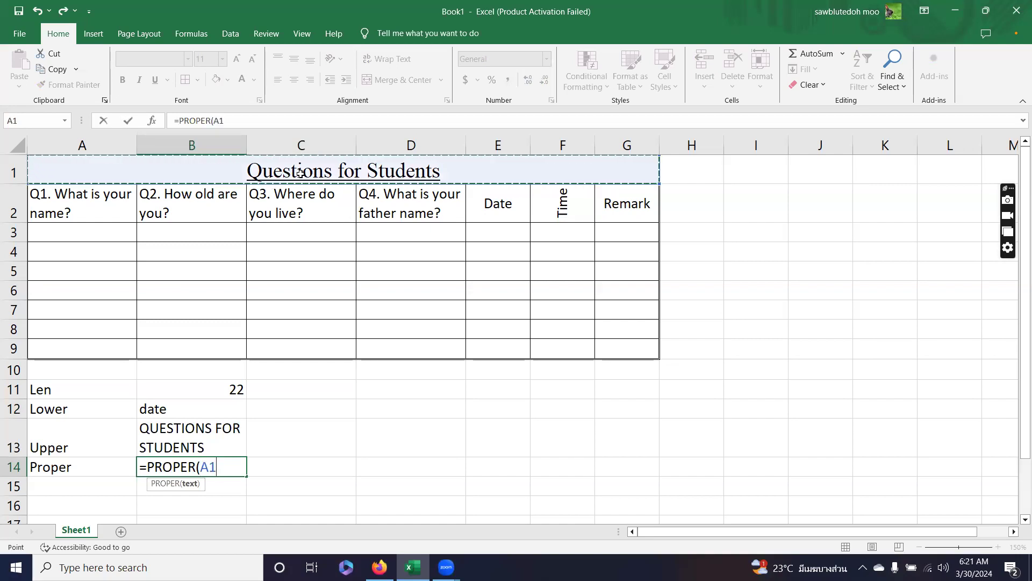
text())
key(Return)
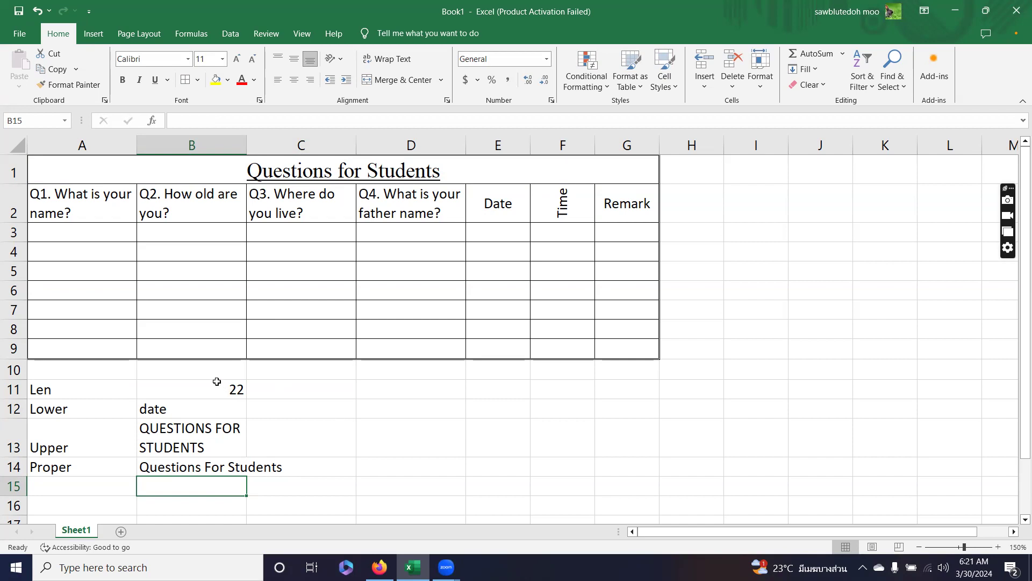
Step: Review the character function labels and formulas in rows 11 to 14, checking them against the function list in the Excel course PDF in Firefox
click(217, 387)
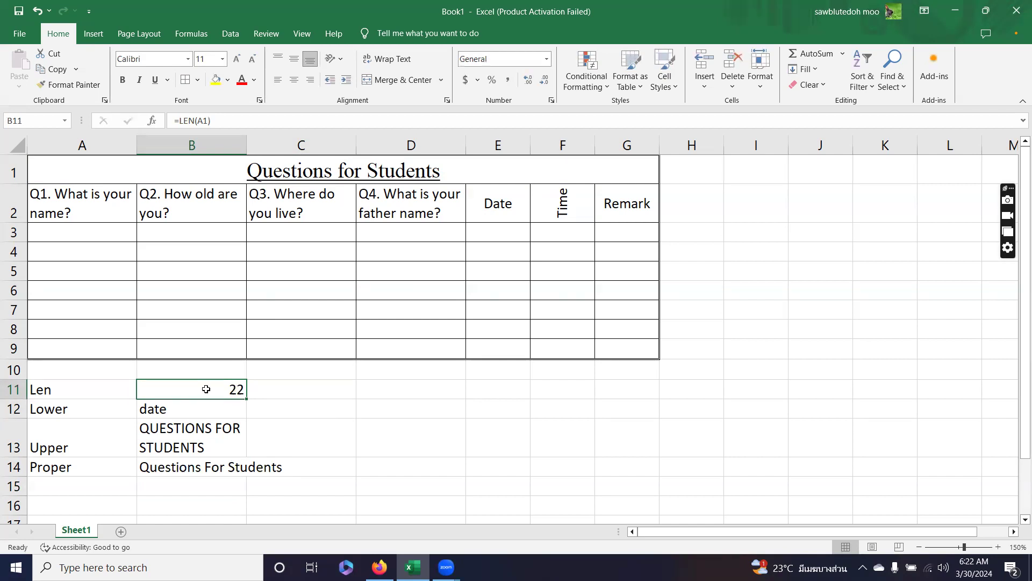
click(179, 410)
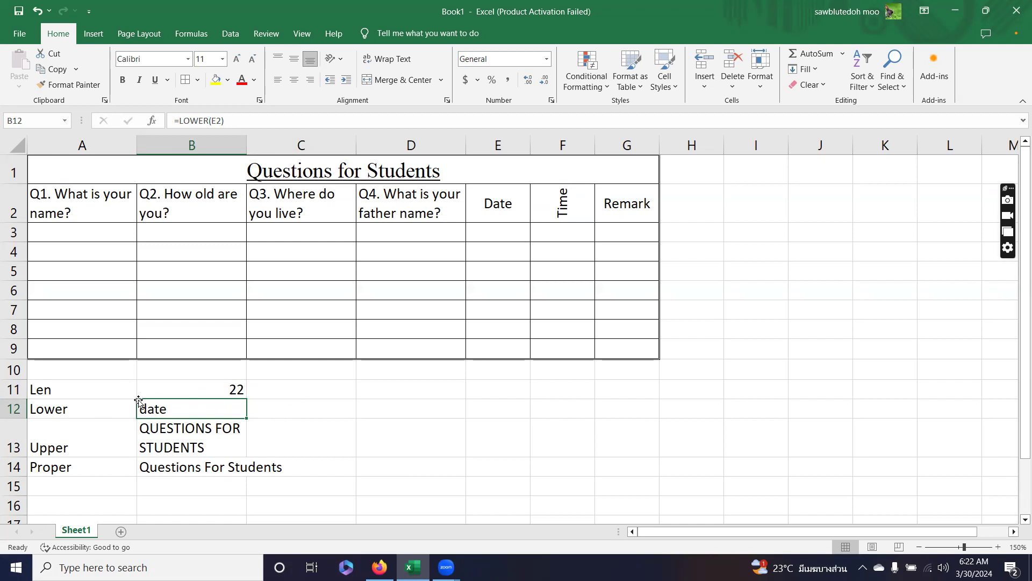
drag(76, 390, 84, 467)
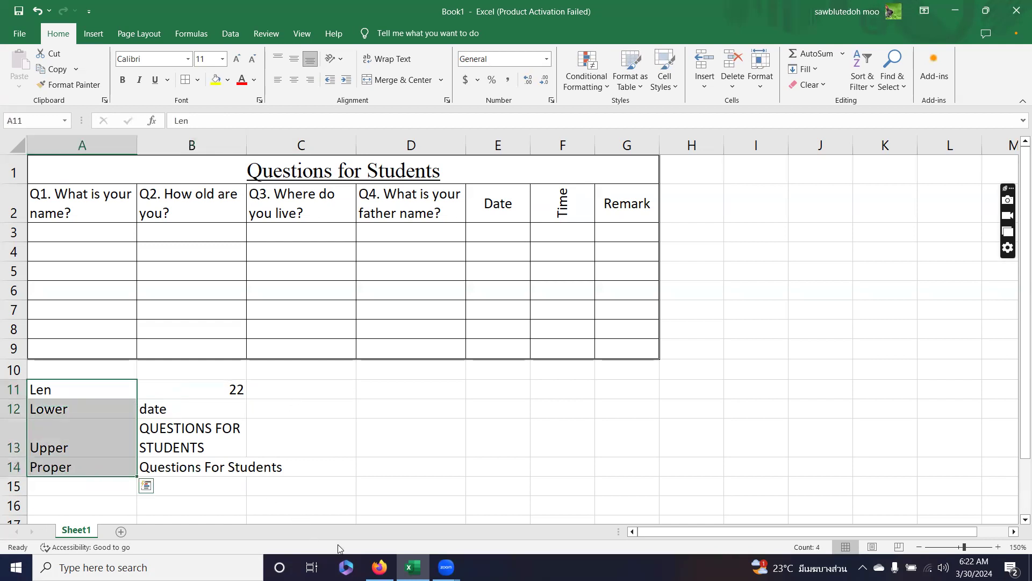
key(alt+Tab)
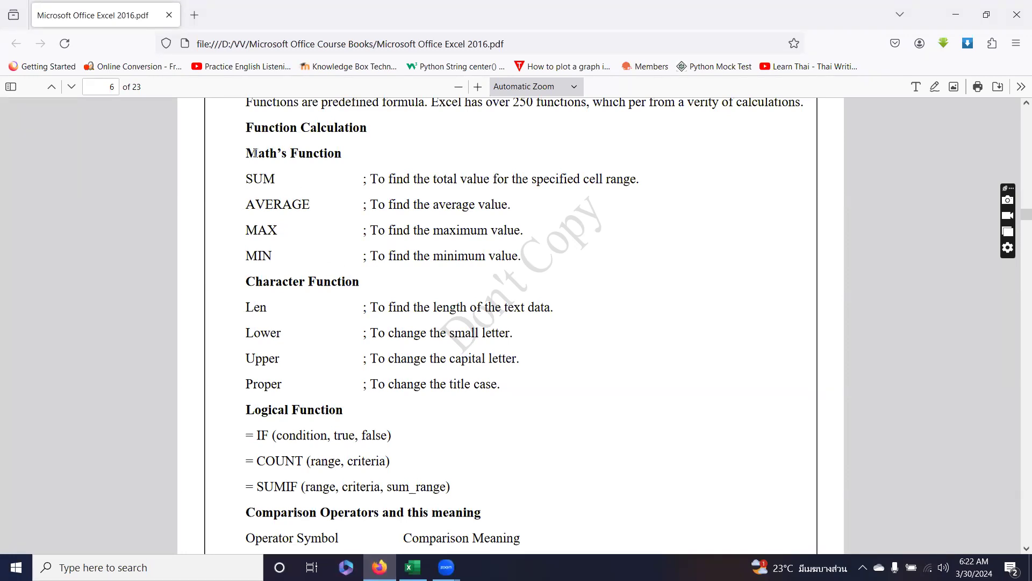
drag(257, 154, 337, 156)
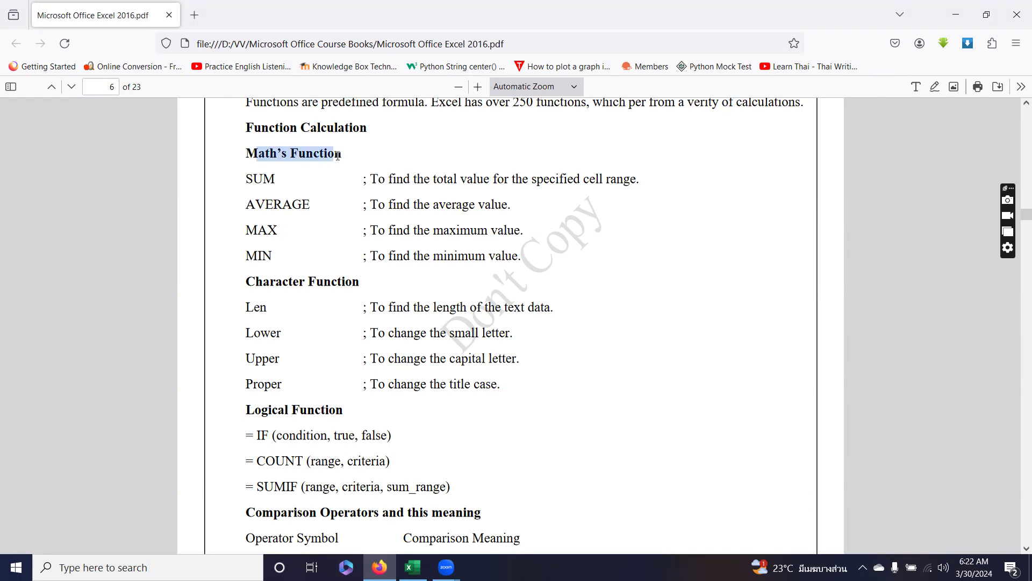
click(310, 294)
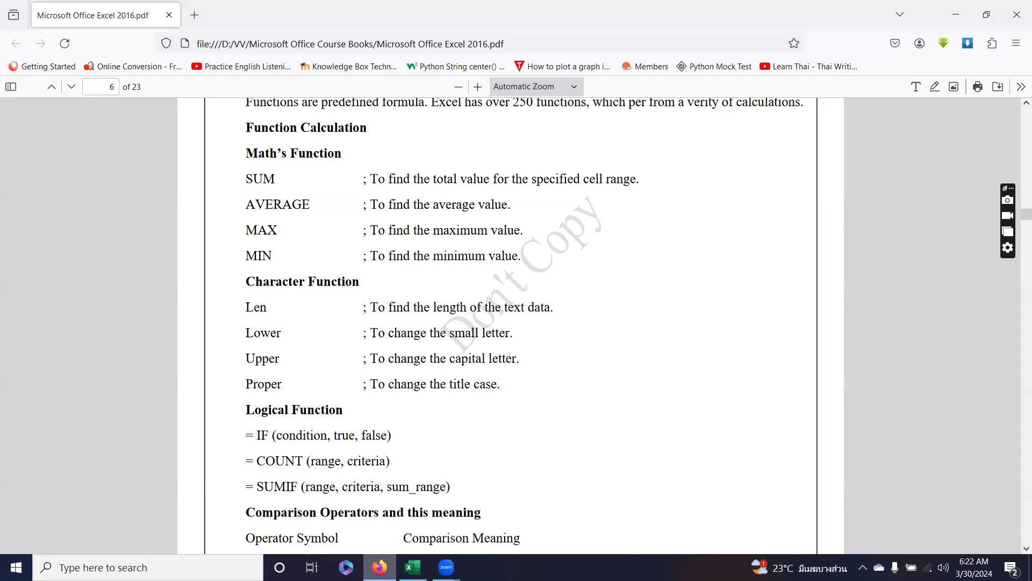
click(413, 566)
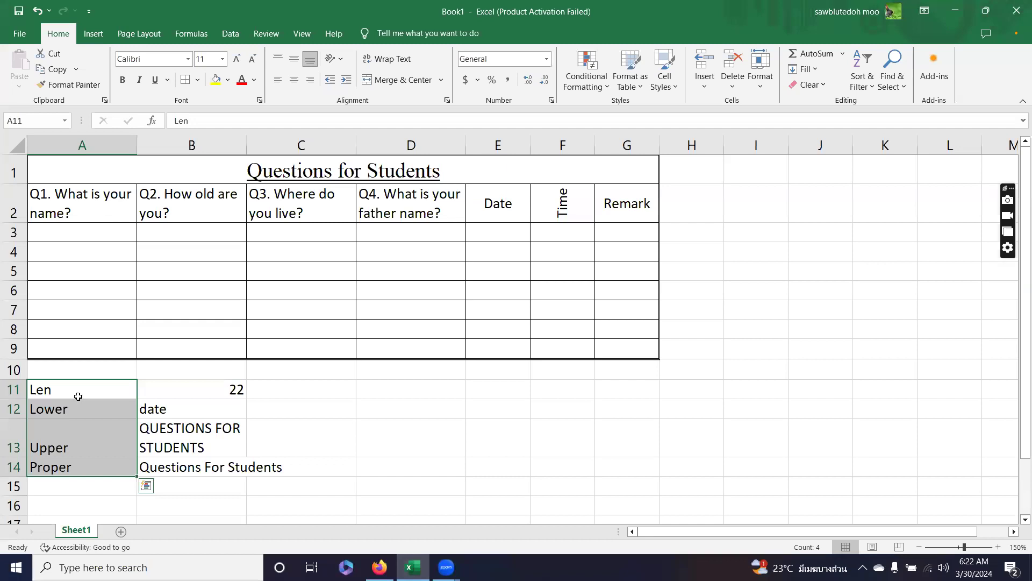
click(177, 390)
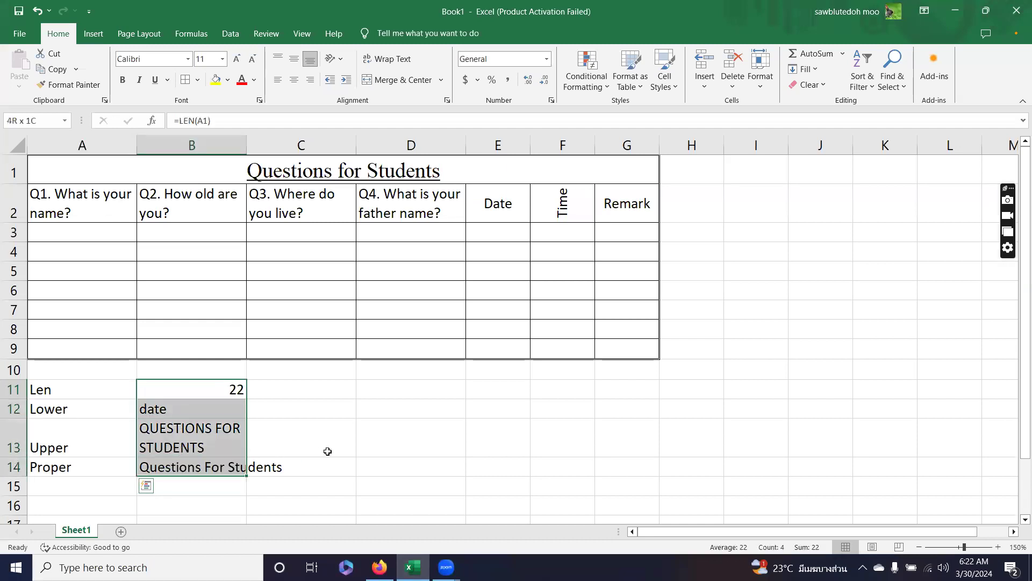
click(405, 438)
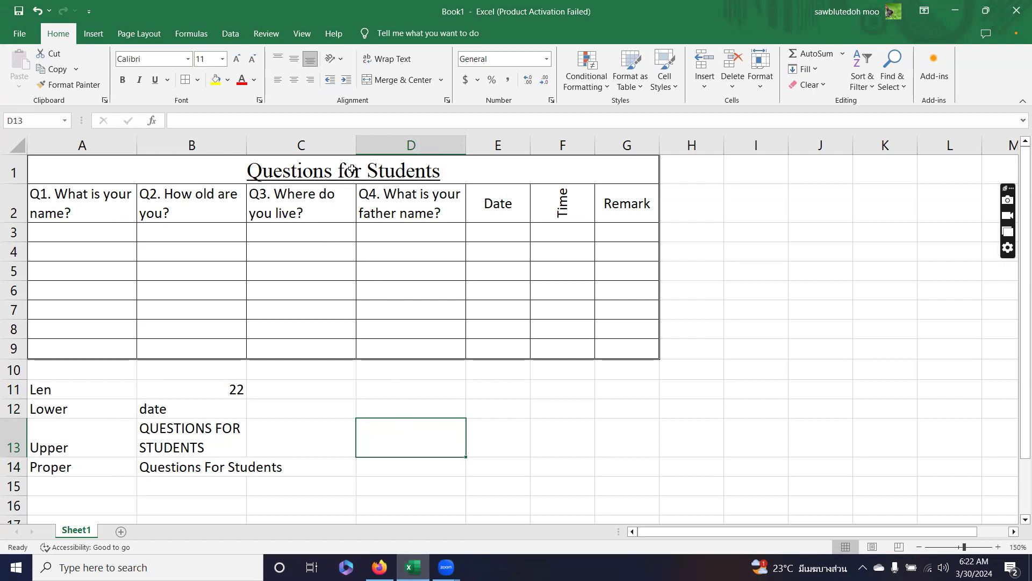
Step: Examine the text wrapping of the Q3 heading and the text orientation options for the Time heading
click(338, 193)
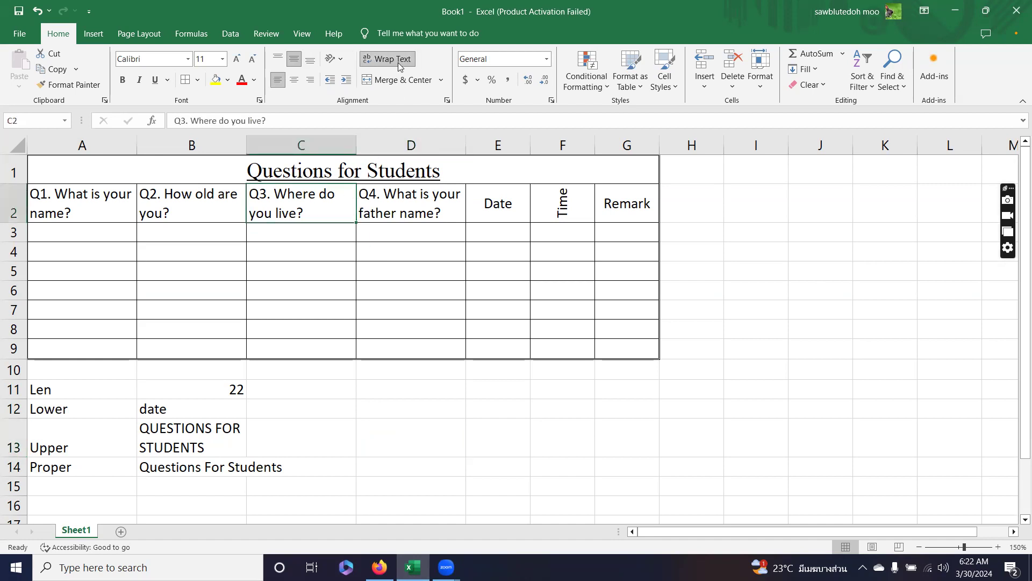
click(504, 218)
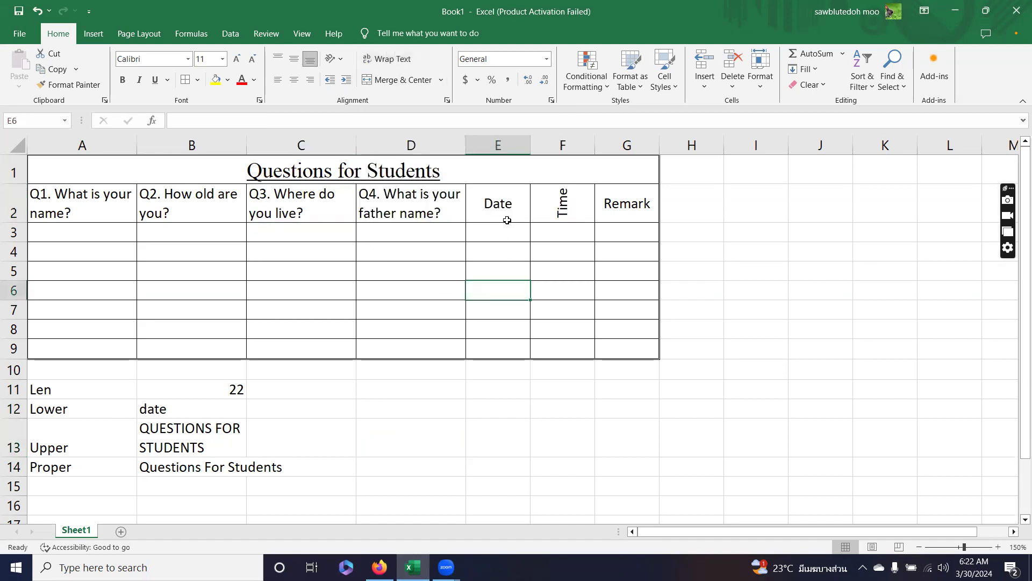
click(563, 192)
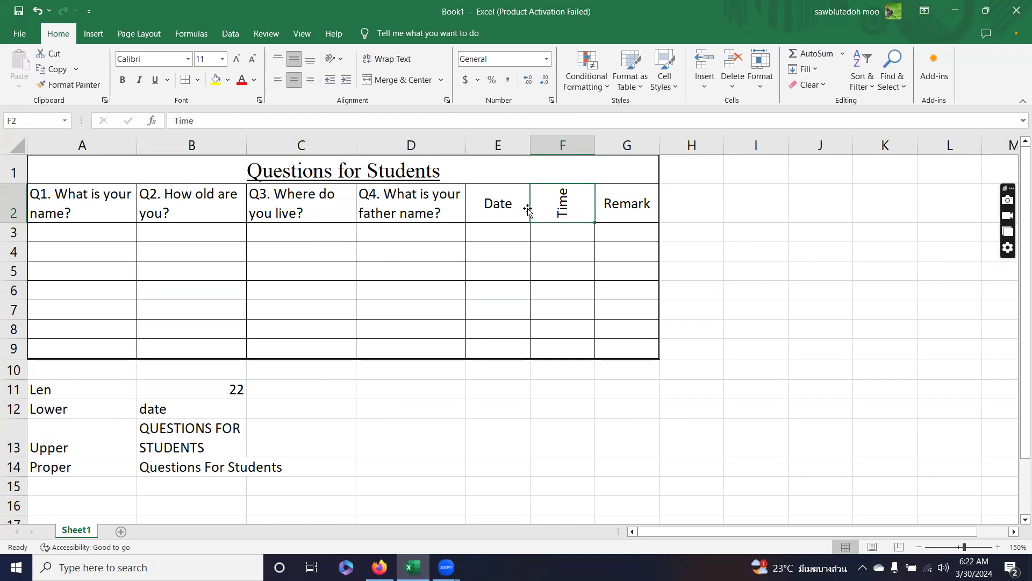
click(333, 60)
click(336, 63)
Step: Enter the formula =LEN(E2) in cell D11 to count the characters in the Date heading
click(388, 384)
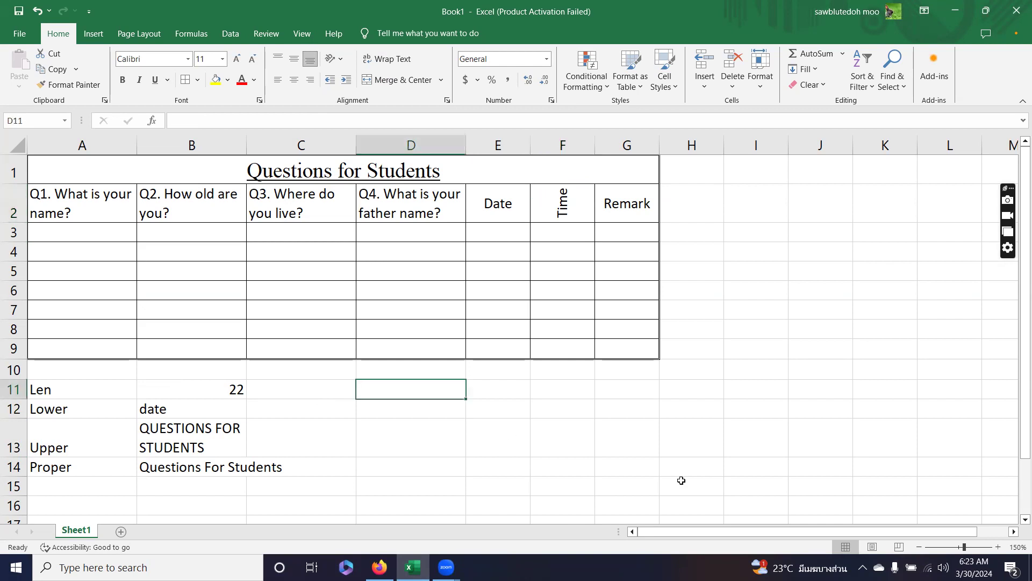
text(=)
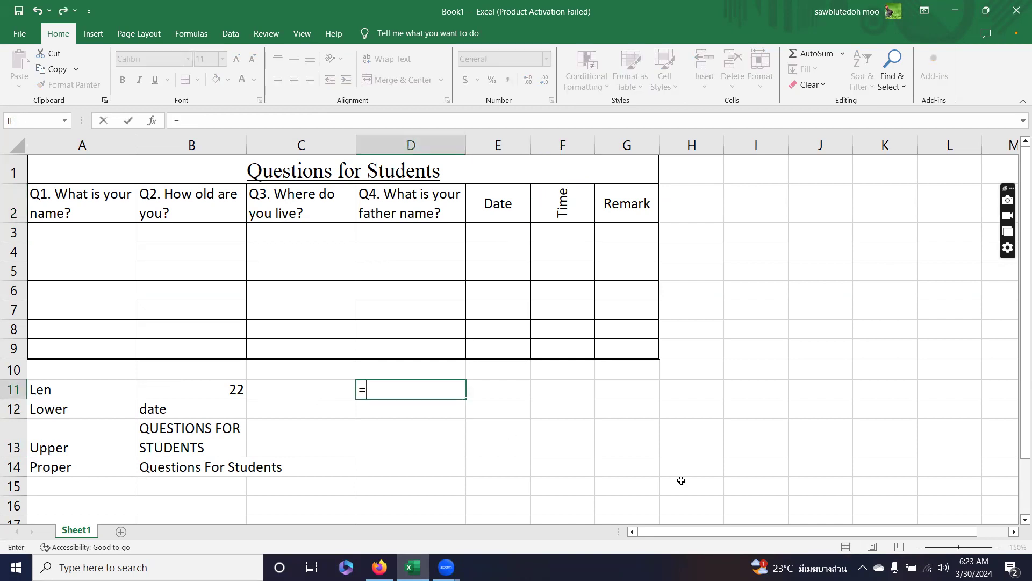
text(len)
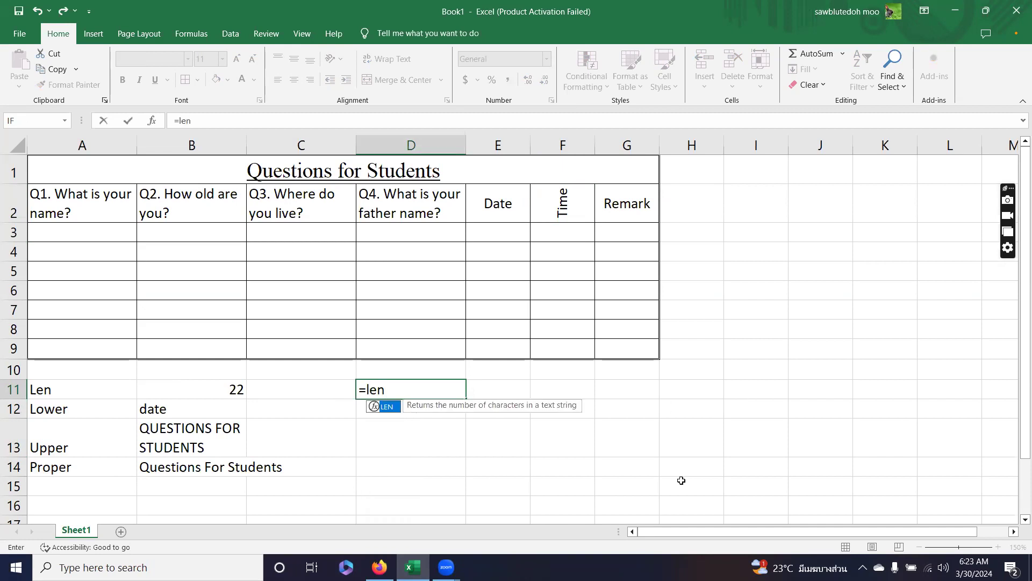
key(Tab)
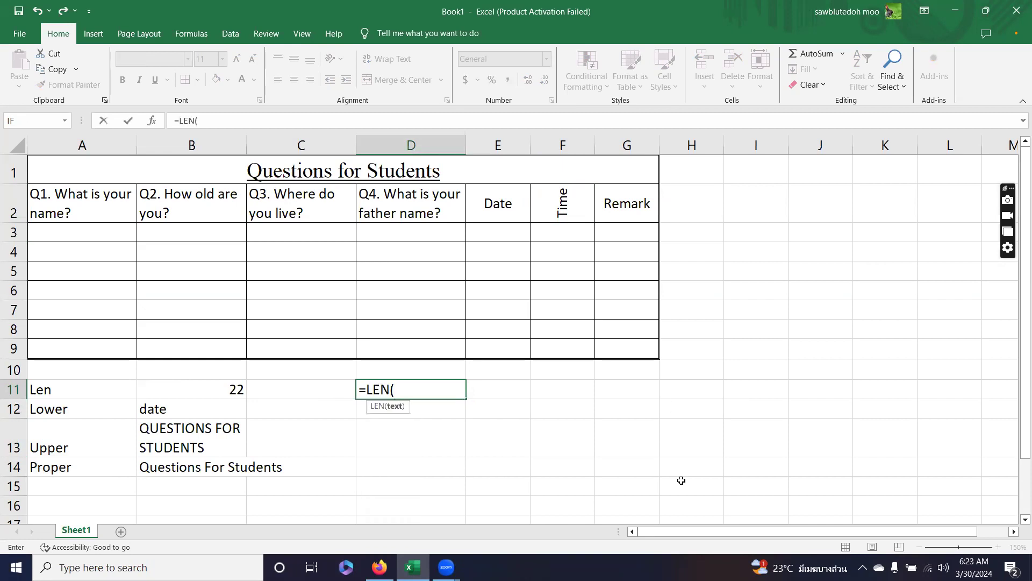
click(517, 204)
text())
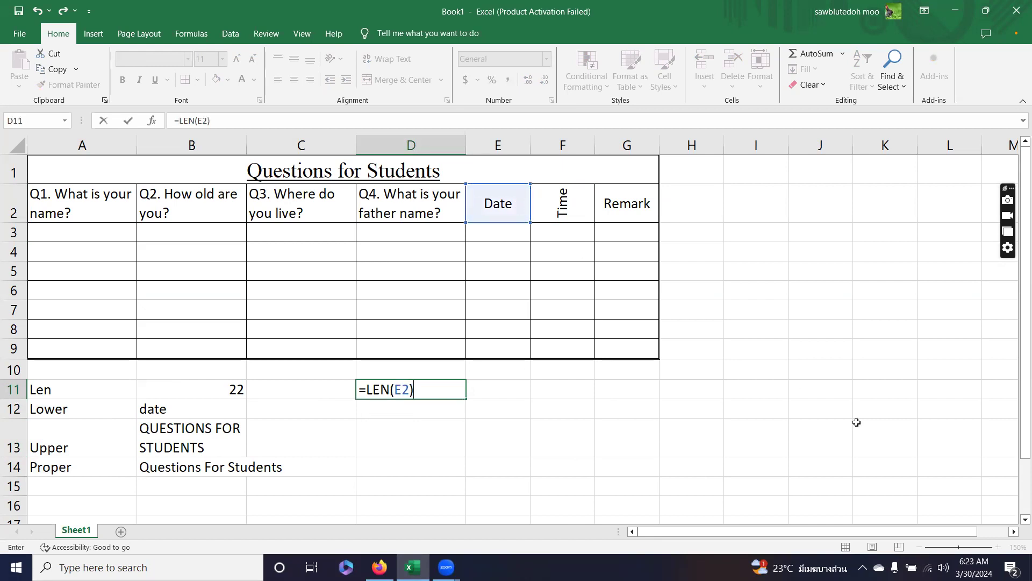
key(Return)
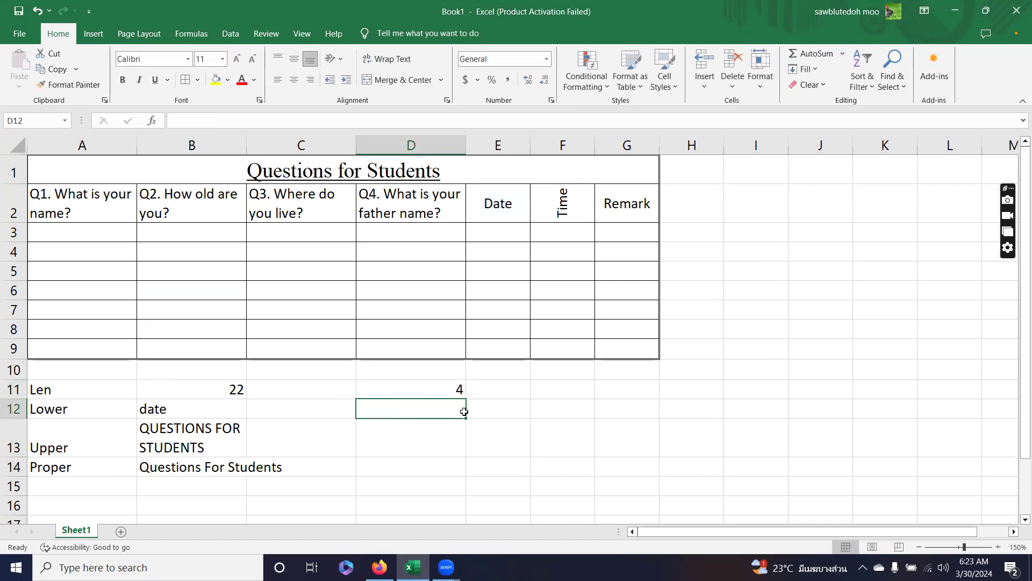